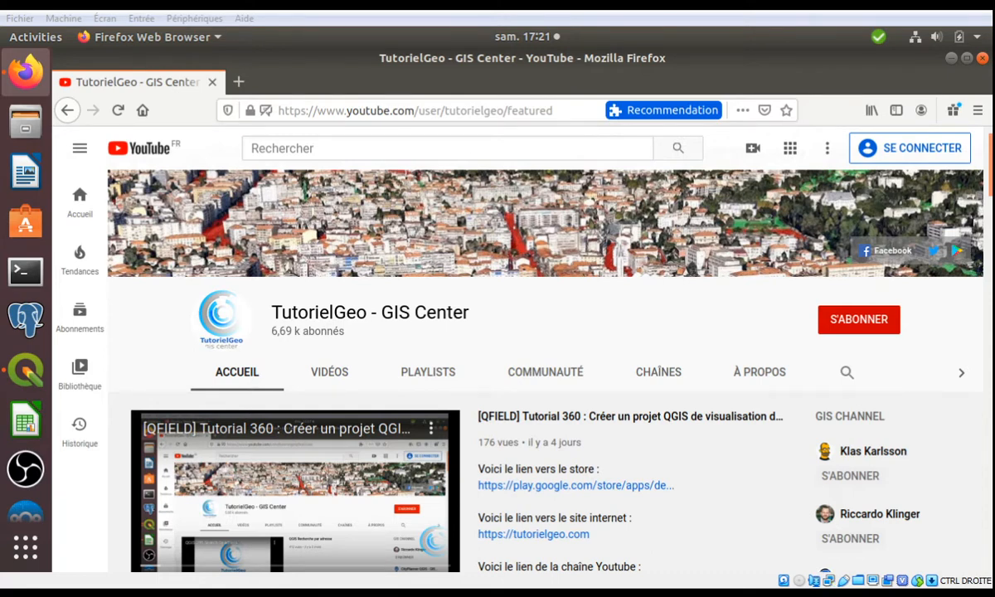
# Switch to QGIS and hide the arret_bus_3 layer
pyautogui.click(22, 363)
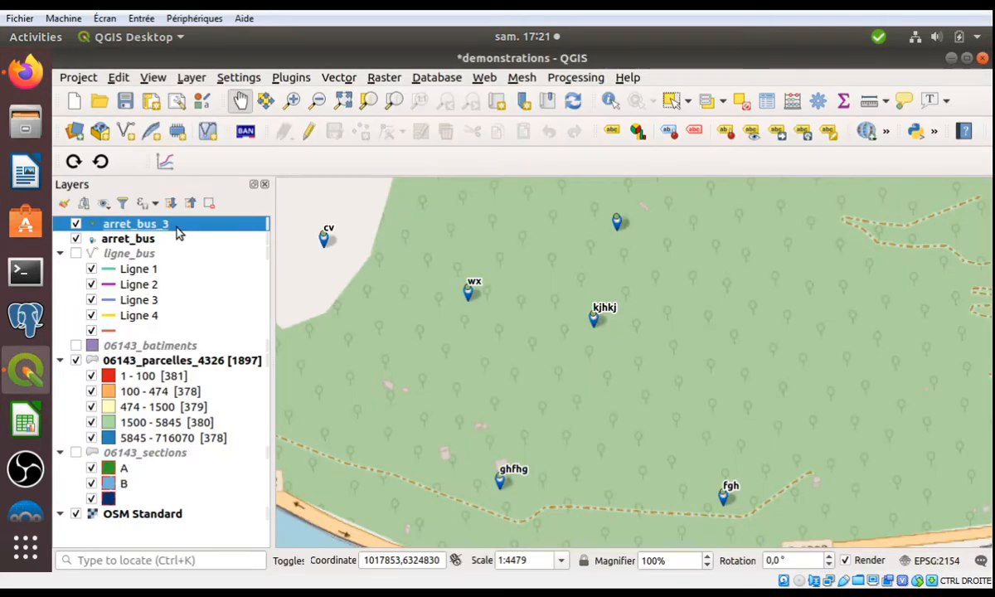
pyautogui.click(76, 224)
# Examine the fields and records in the attribute table of the arret_bus layer
pyautogui.click(118, 243)
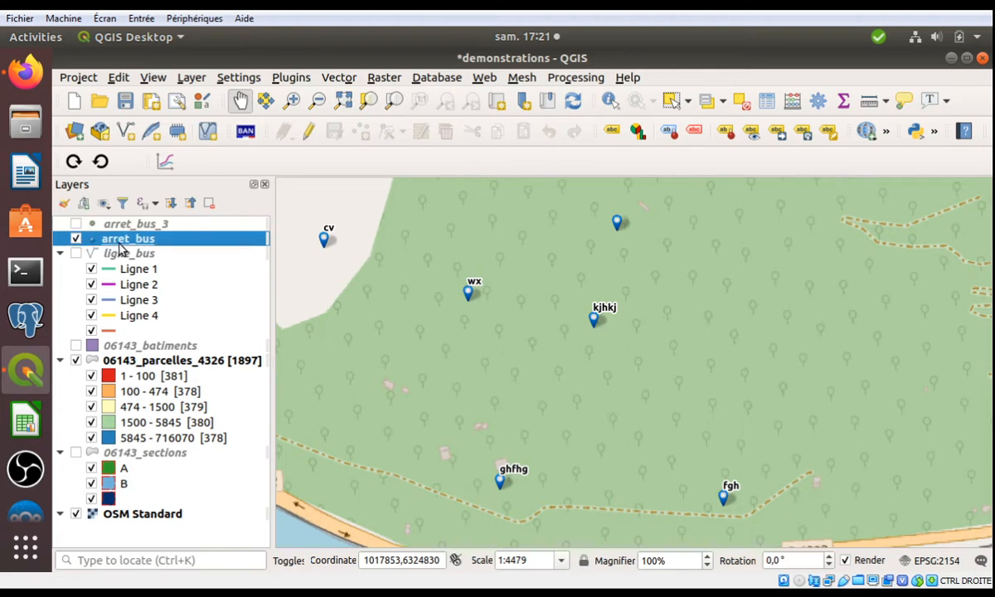
pyautogui.click(767, 101)
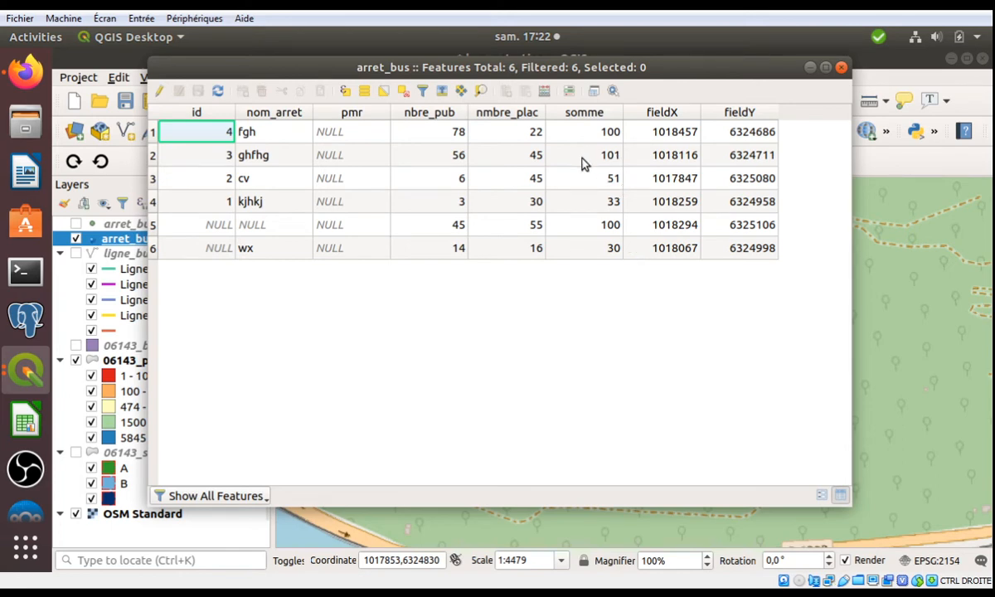
pyautogui.click(840, 70)
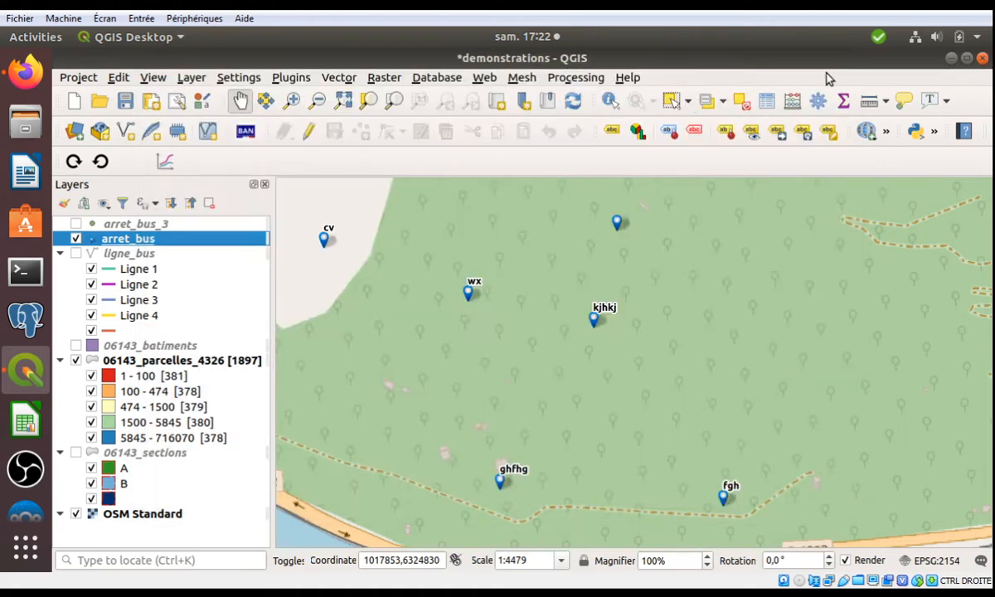
# Start a new virtual layer and name it arret_bus_allege
pyautogui.click(207, 133)
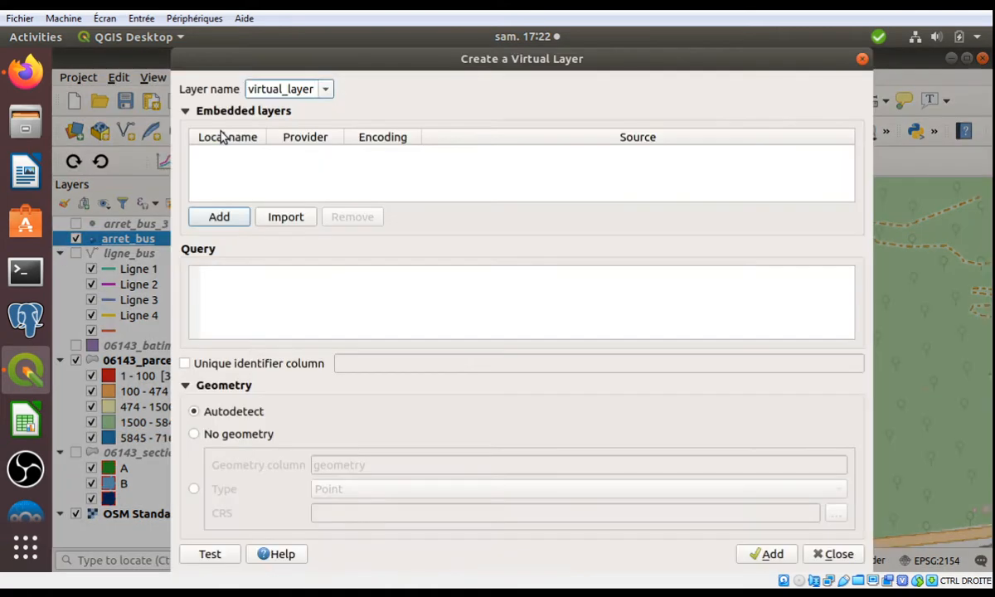
pyautogui.doubleClick(304, 89)
pyautogui.write('arret_bu')
pyautogui.write('s')
pyautogui.write('_allege')
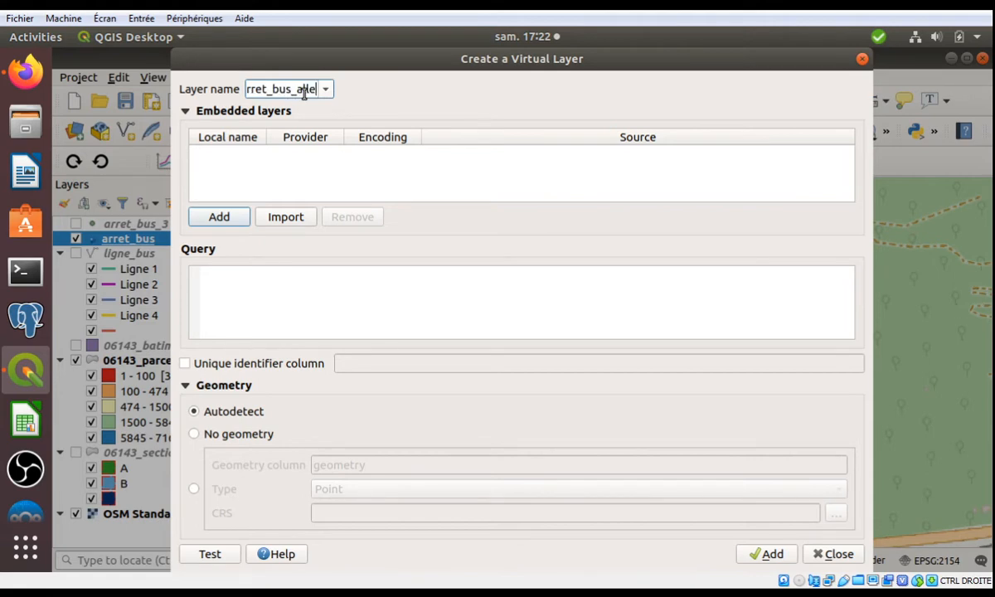
pyautogui.click(248, 220)
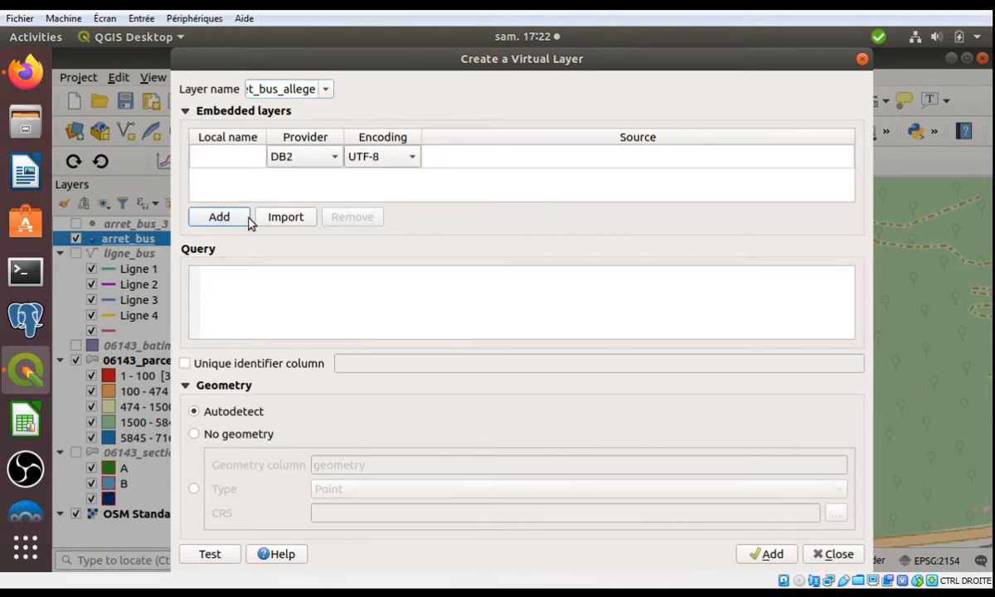
pyautogui.click(233, 154)
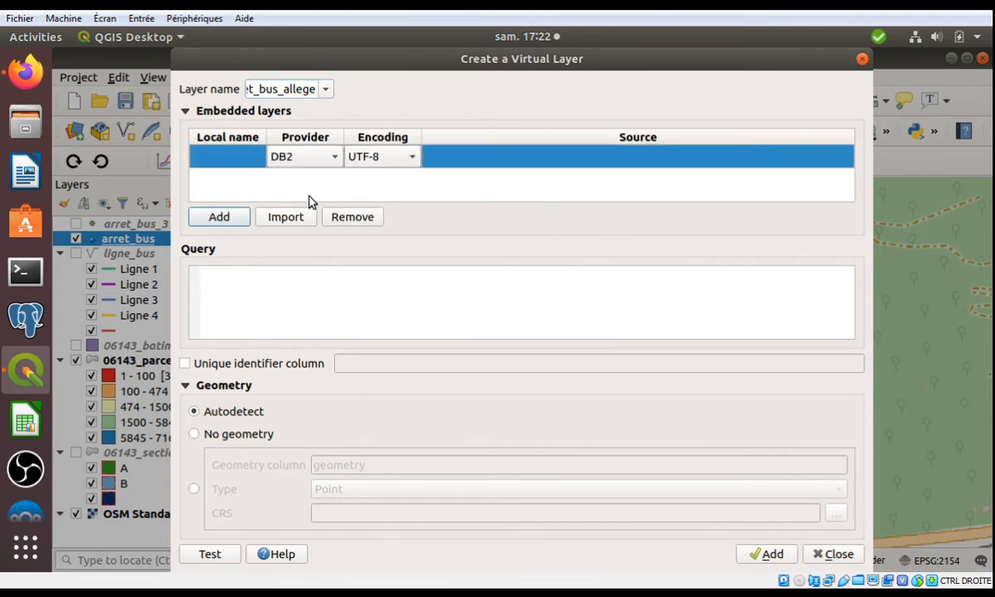
pyautogui.click(353, 216)
# Import the arret_bus project layer as an embedded layer of the virtual layer
pyautogui.click(283, 220)
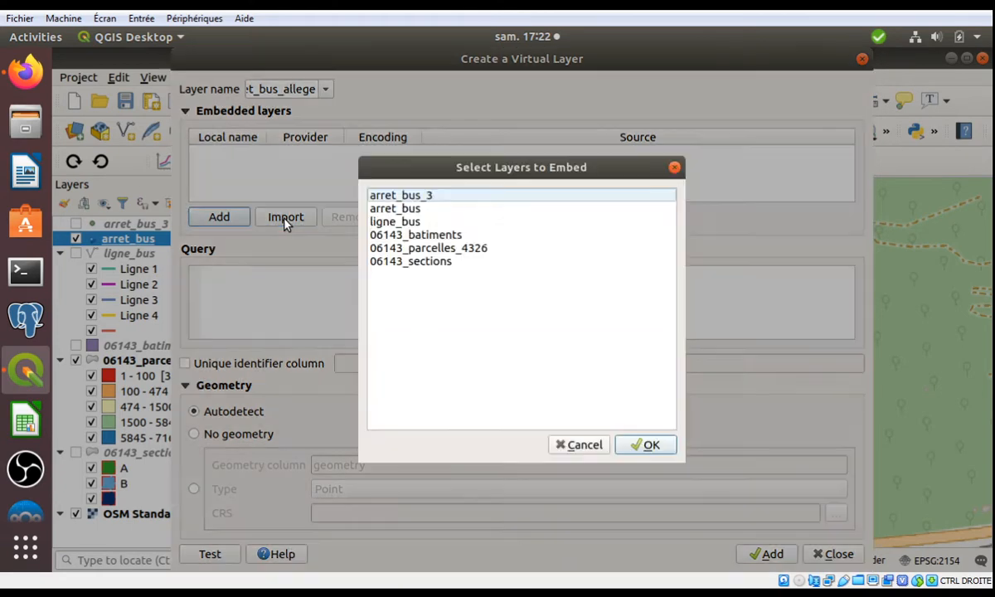
pyautogui.click(414, 222)
pyautogui.click(419, 209)
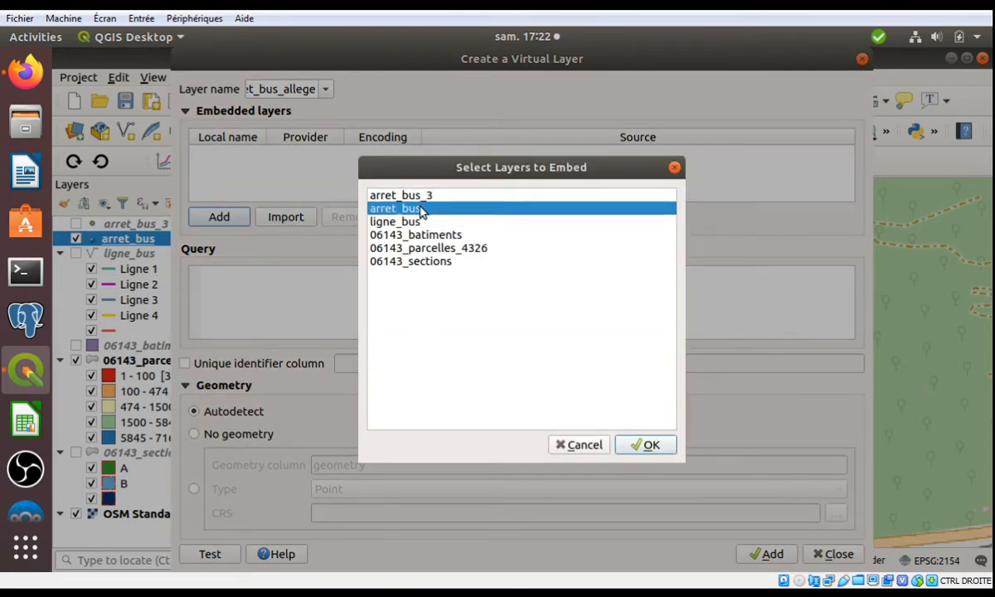
pyautogui.click(640, 445)
# Write the virtual layer's query as "select nom_arret from arret_bus"
pyautogui.click(377, 284)
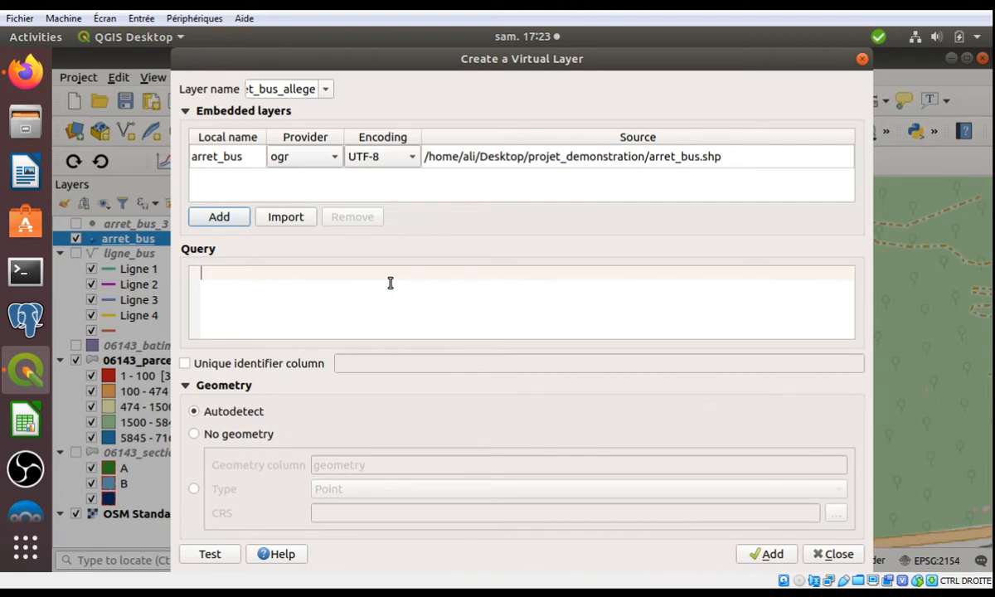
pyautogui.write('select nom_a')
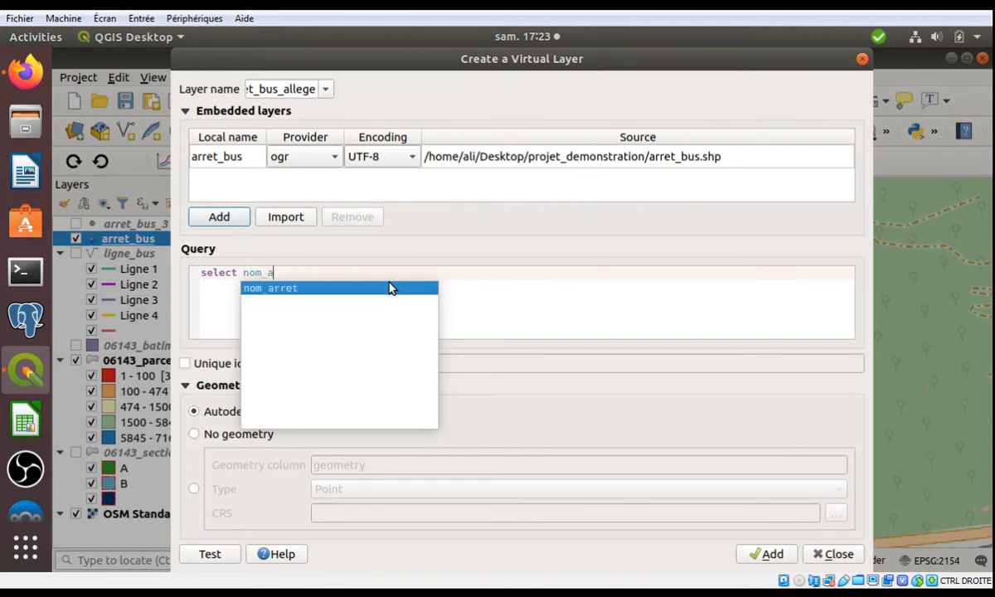
pyautogui.click(390, 288)
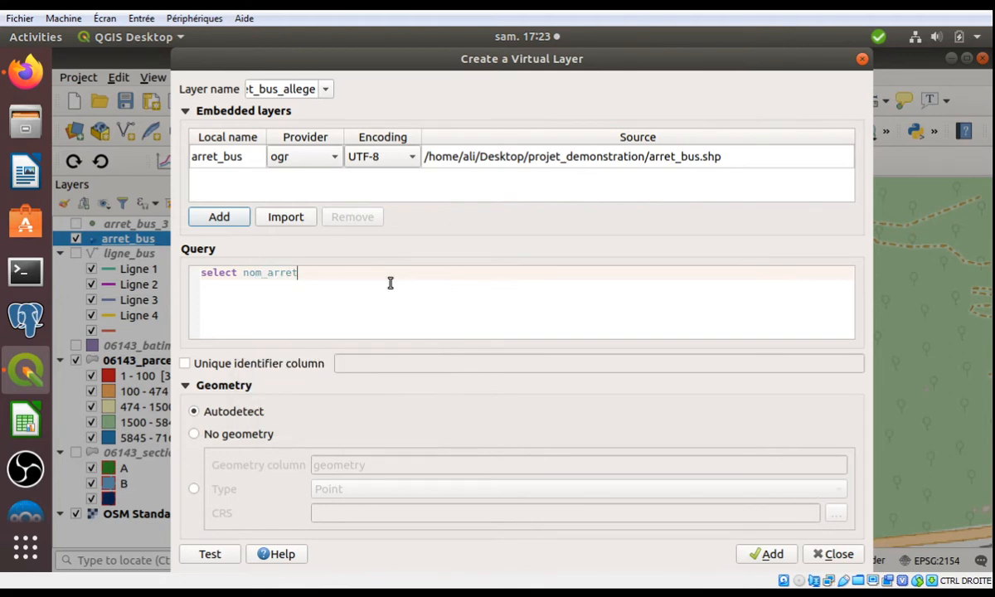
pyautogui.write('from arret')
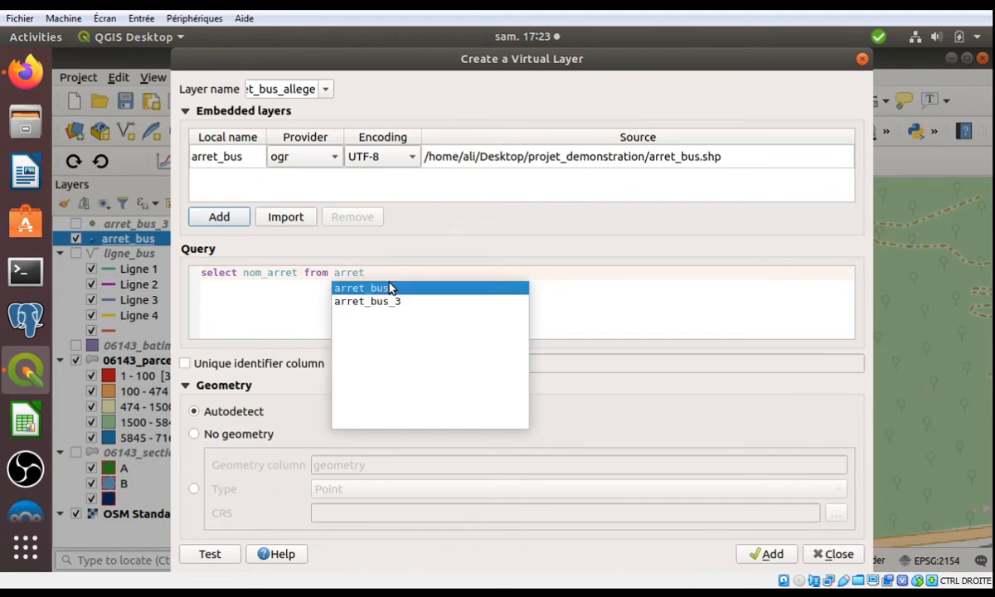
pyautogui.click(389, 288)
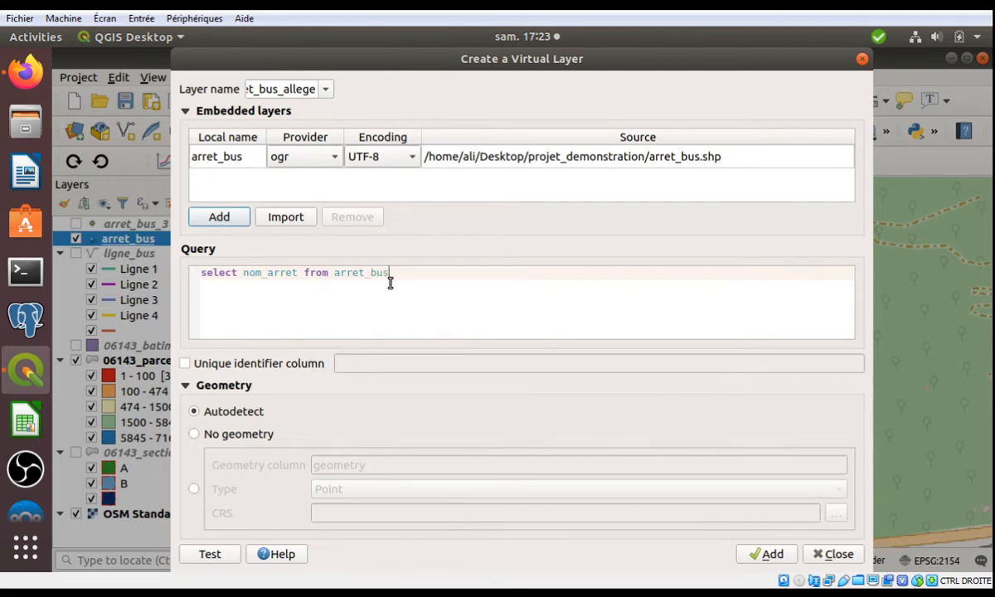
# Set the virtual layer to no geometry, add it to the project and leave the creation dialog
pyautogui.click(251, 441)
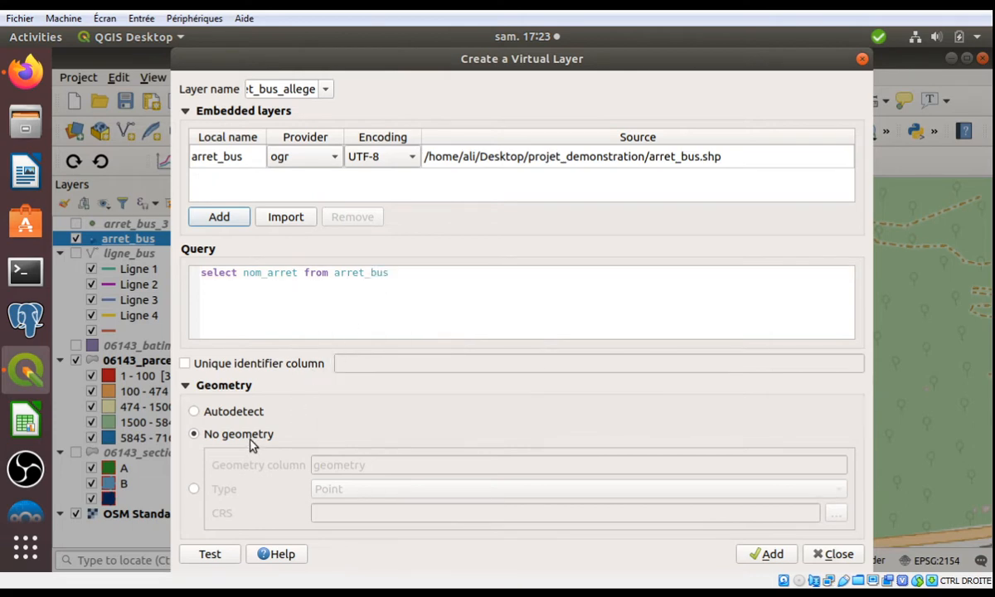
pyautogui.click(774, 557)
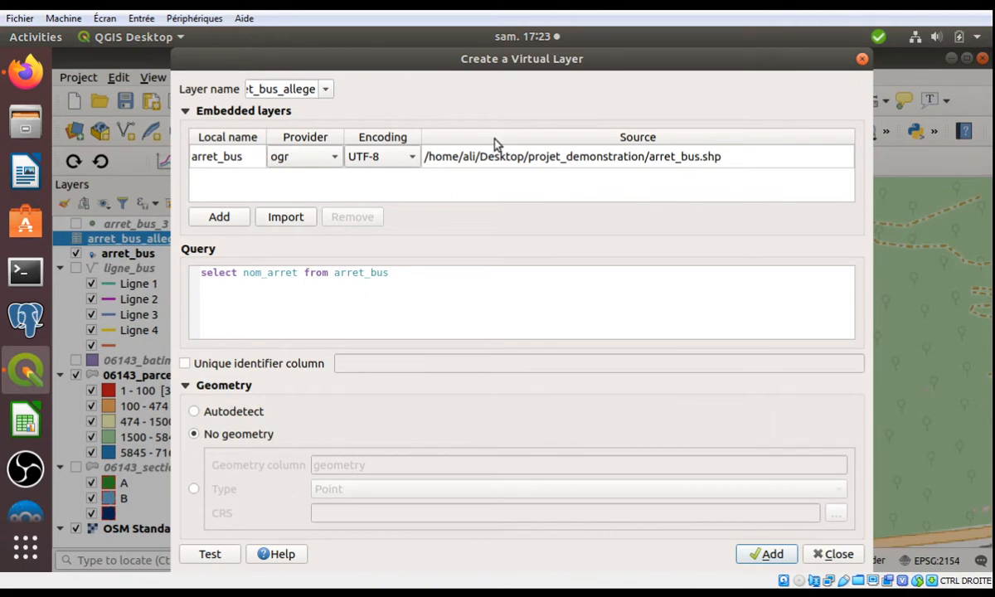
pyautogui.press('Escape')
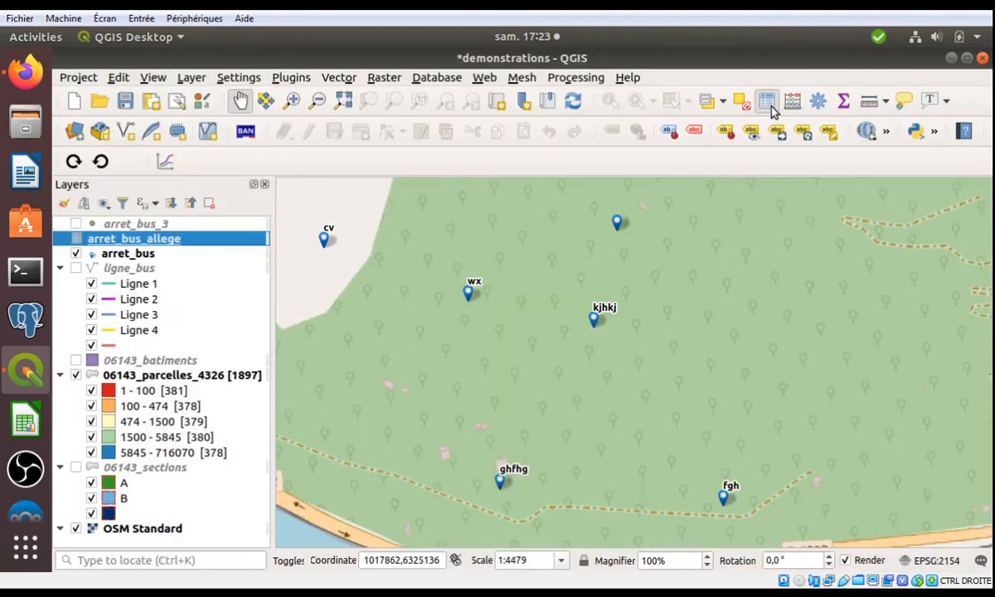
# Check the attribute table of arret_bus_allege, close it and save the project
pyautogui.click(768, 105)
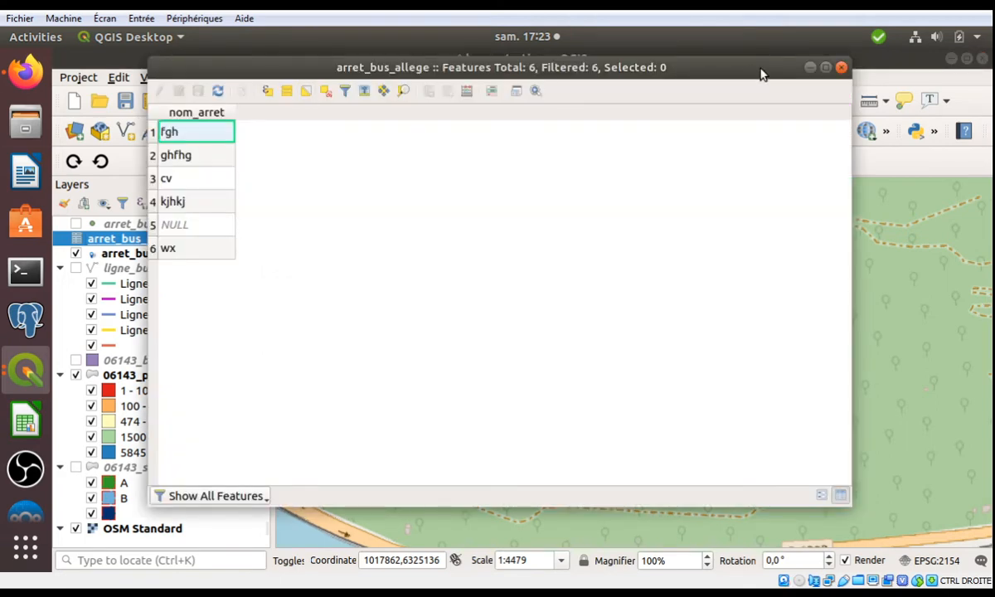
pyautogui.click(841, 68)
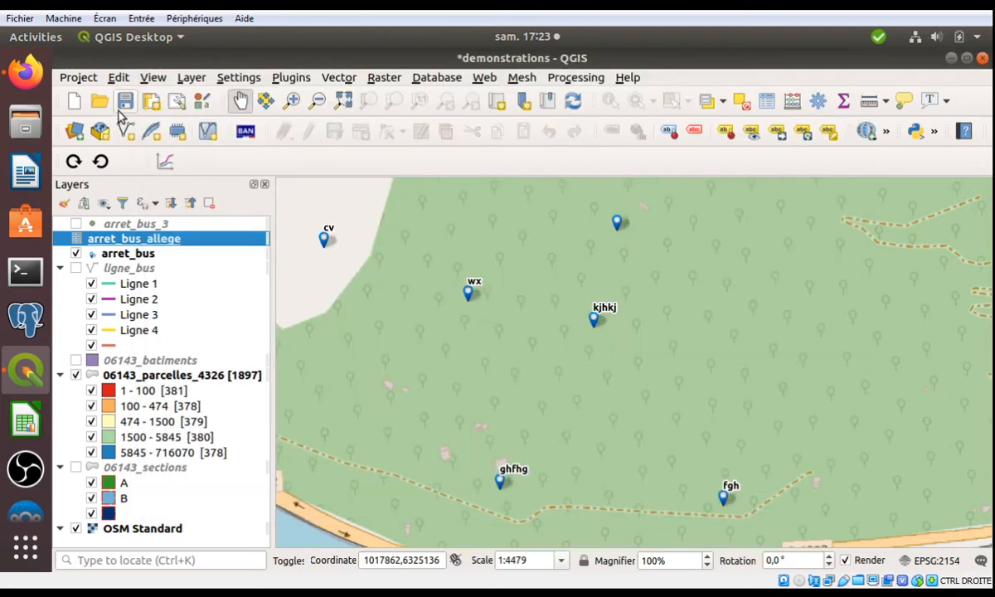
pyautogui.click(125, 102)
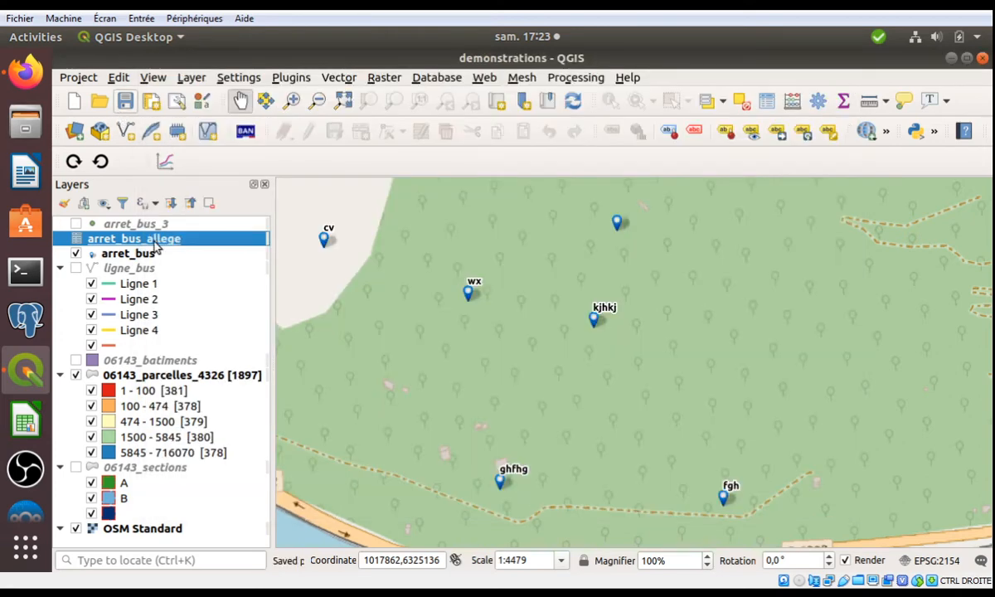
# Examine the provider source information in the properties of the arret_bus_allege layer, including its file path and query
pyautogui.doubleClick(154, 241)
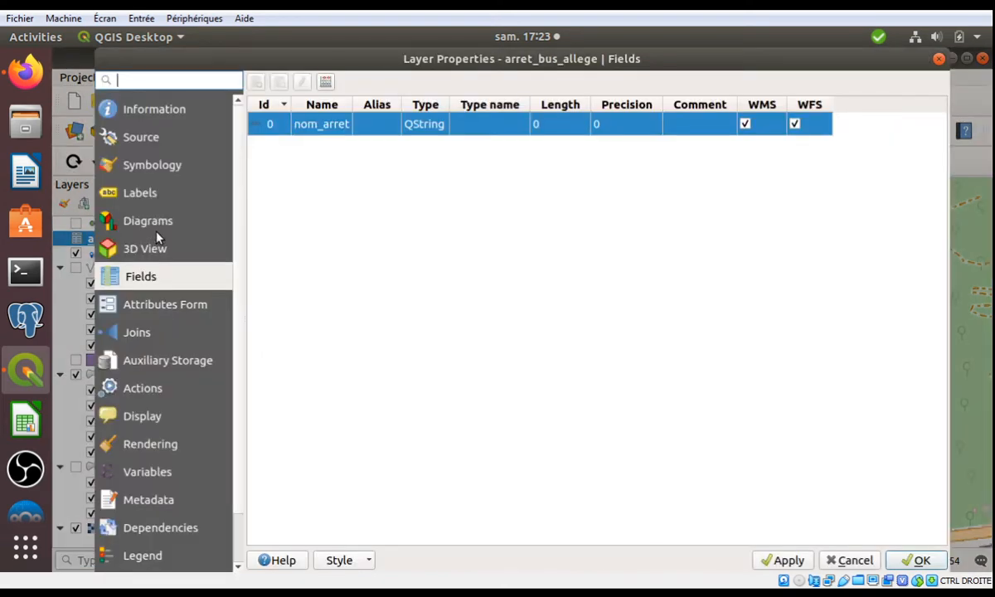
pyautogui.click(145, 132)
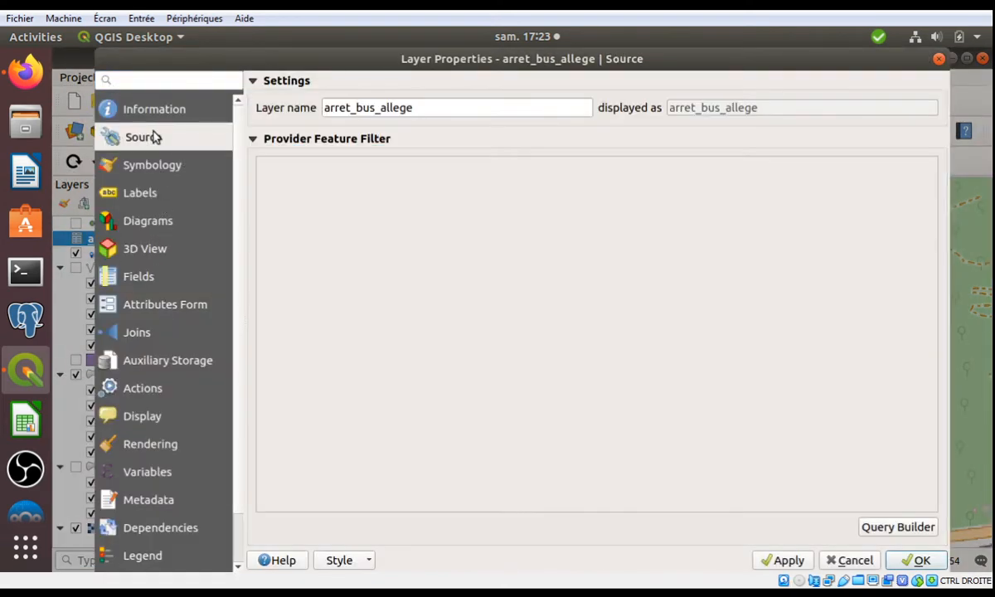
pyautogui.click(179, 117)
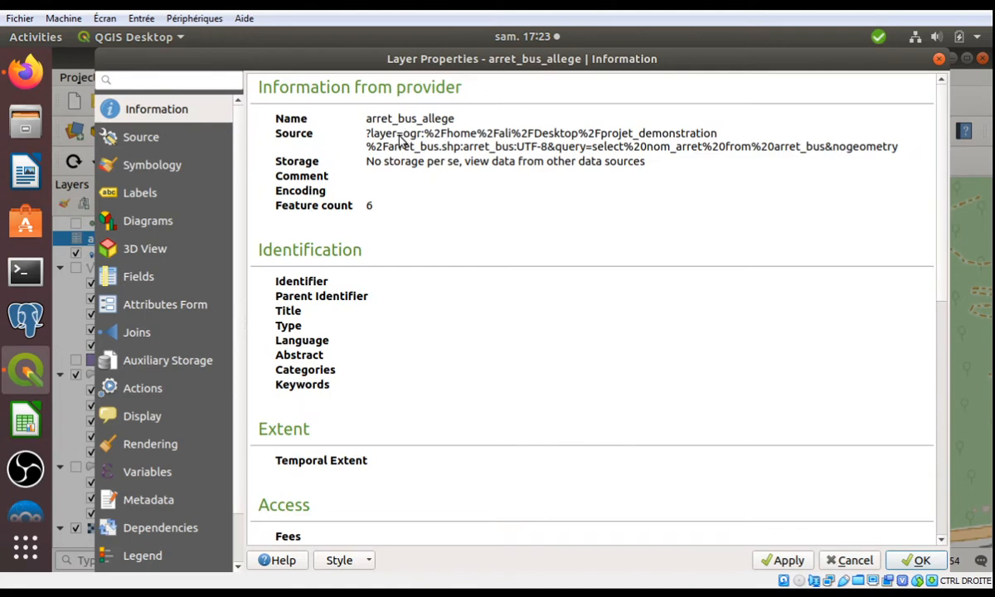
pyautogui.moveTo(421, 144); pyautogui.dragTo(583, 135)
pyautogui.tripleClick(583, 134)
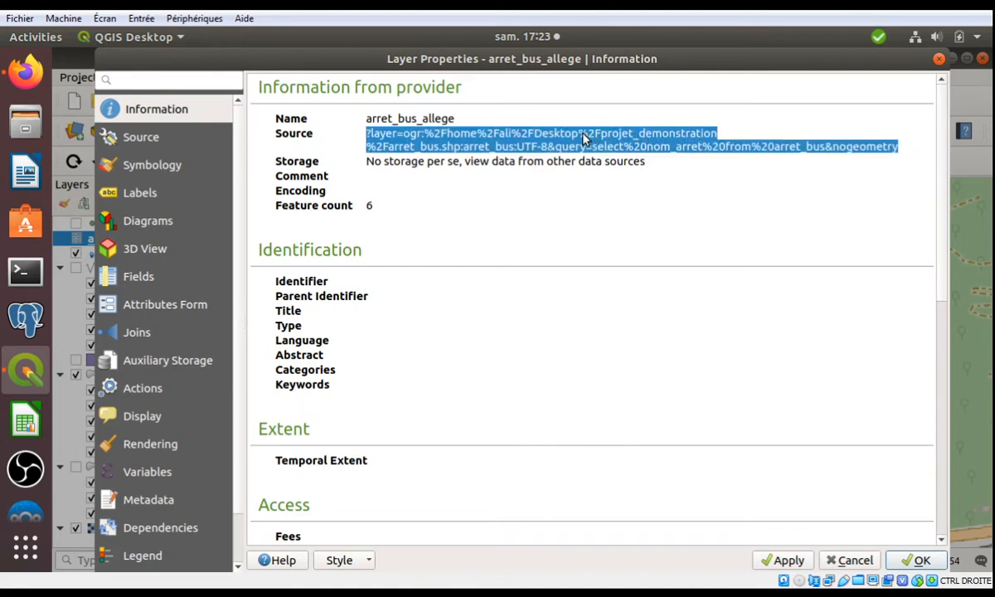
pyautogui.click(563, 137)
pyautogui.tripleClick(559, 138)
pyautogui.doubleClick(560, 138)
pyautogui.click(559, 137)
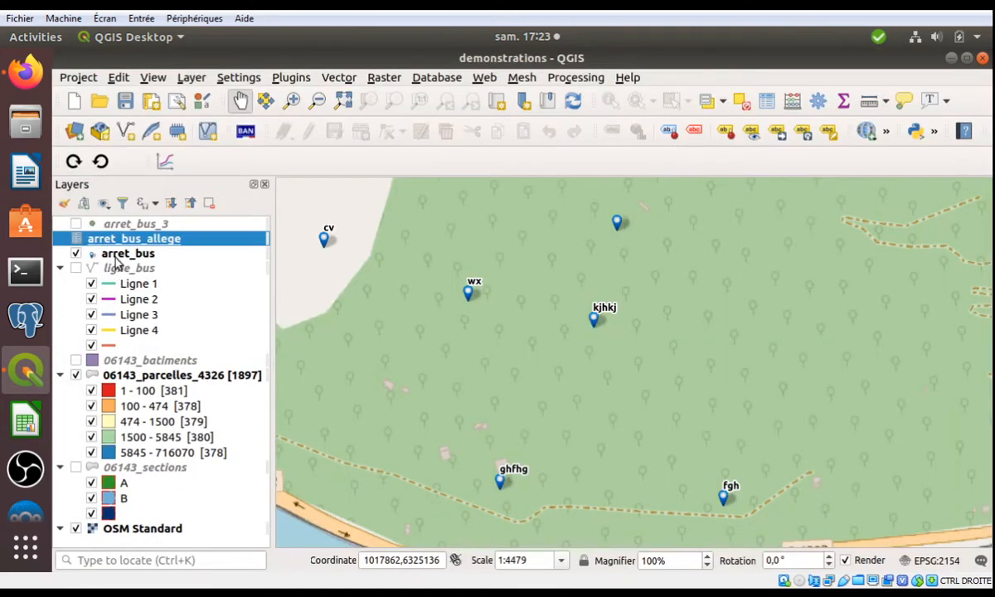
# Inspect the original source URI of arret_bus_allege in its data source selection, without choosing another source
pyautogui.click(116, 263)
pyautogui.click(122, 243)
pyautogui.rightClick(121, 245)
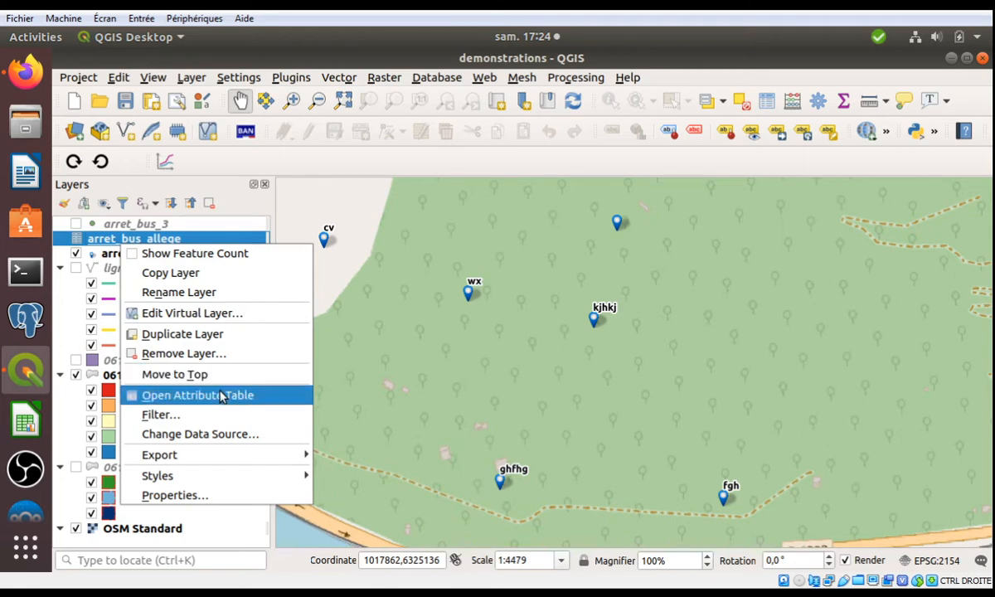
pyautogui.click(233, 433)
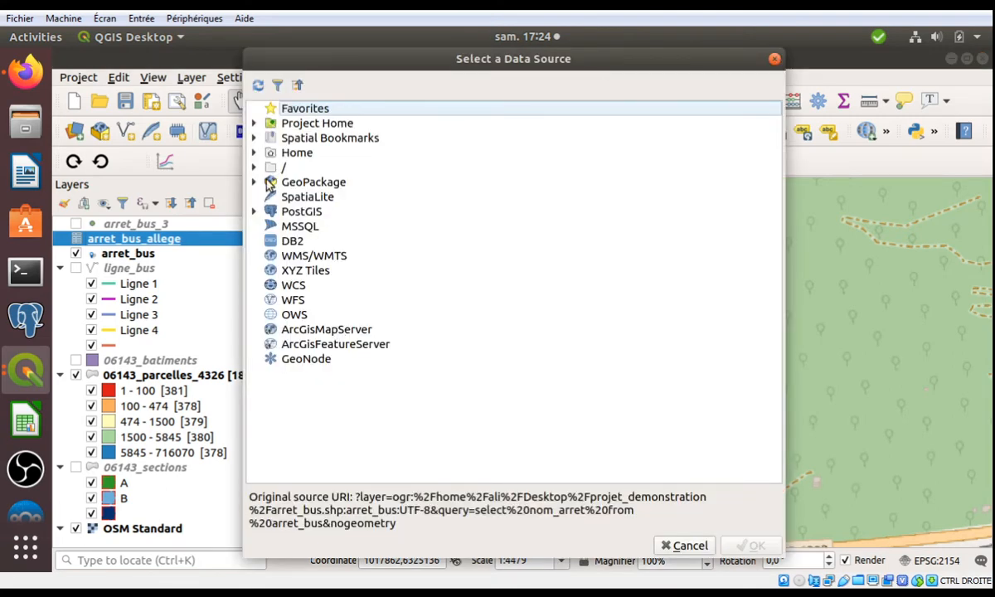
pyautogui.press('Escape')
# Show the feature count for the arret_bus_allege and arret_bus layers
pyautogui.rightClick(168, 240)
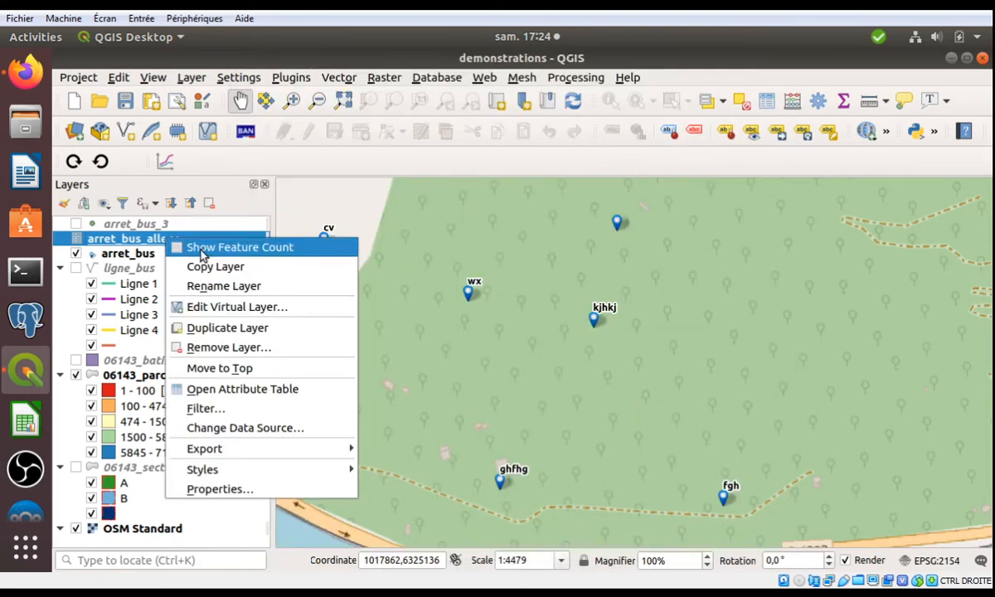
pyautogui.click(201, 249)
pyautogui.rightClick(141, 254)
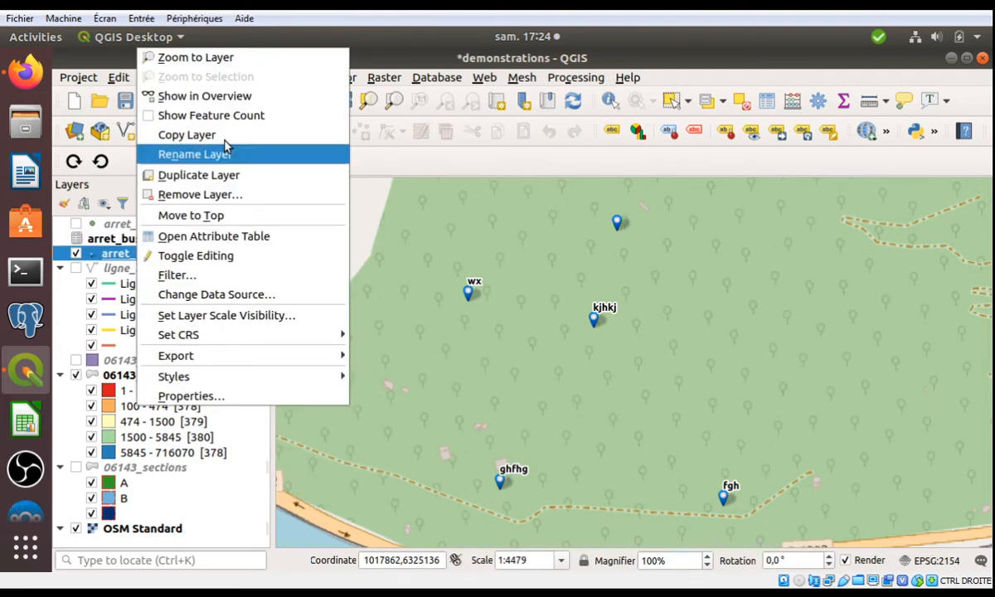
pyautogui.click(210, 115)
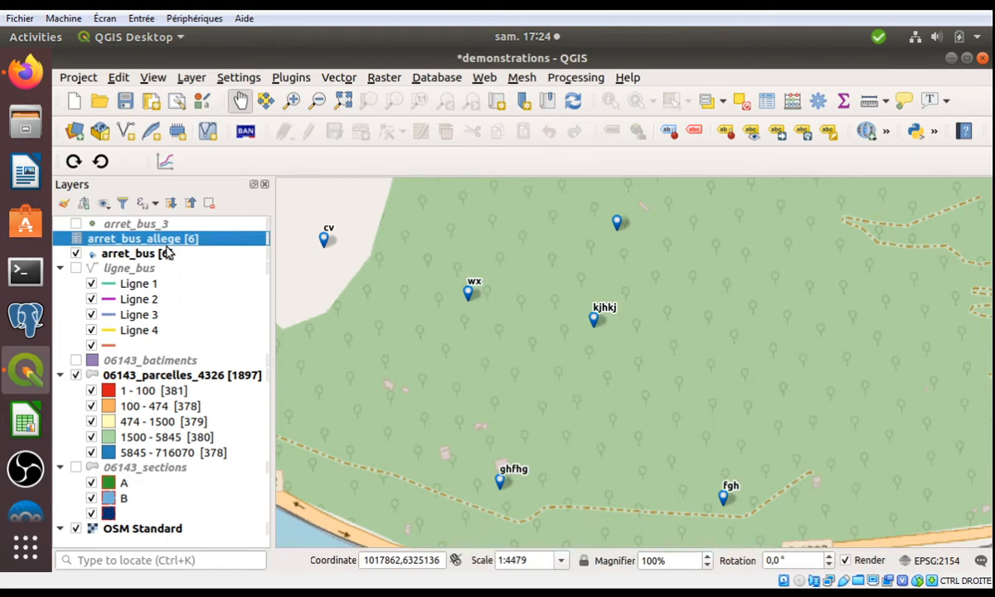
# Enable editing on arret_bus and add a point northeast of stop cv with nom_arret set to "new"
pyautogui.click(174, 254)
pyautogui.click(309, 132)
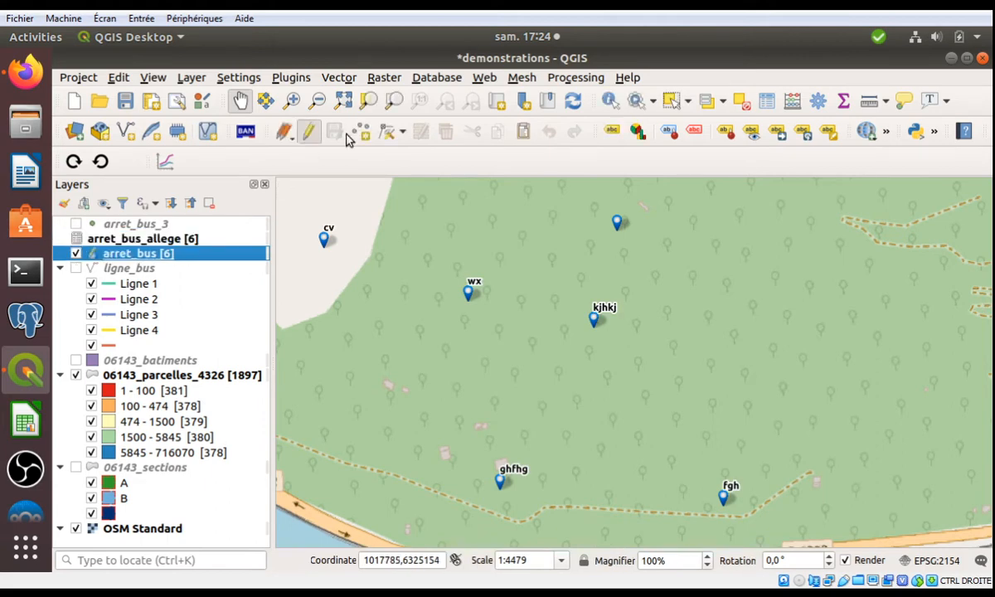
pyautogui.click(361, 133)
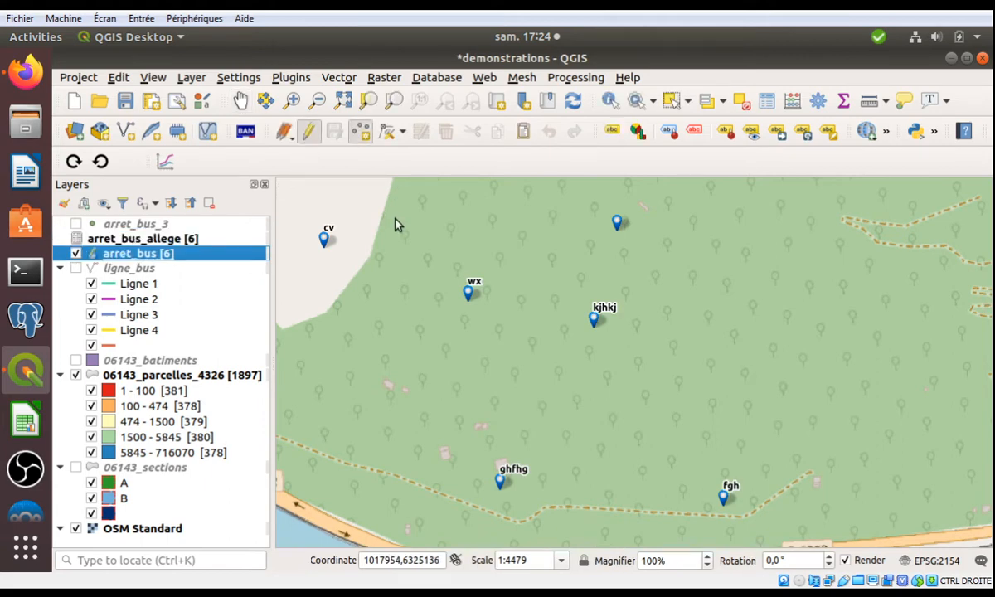
pyautogui.click(386, 224)
pyautogui.click(475, 156)
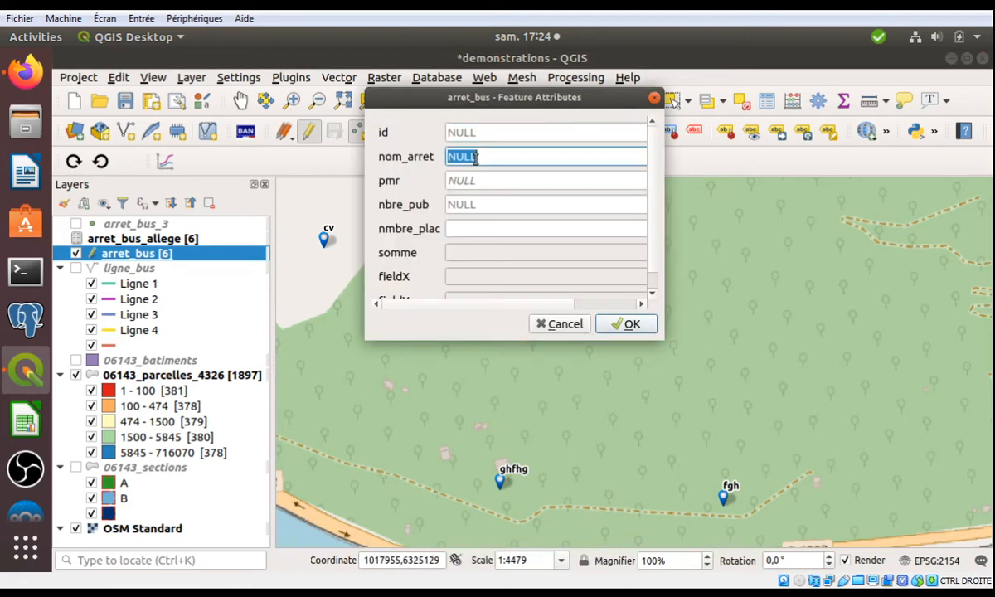
pyautogui.write('new')
pyautogui.press('Return')
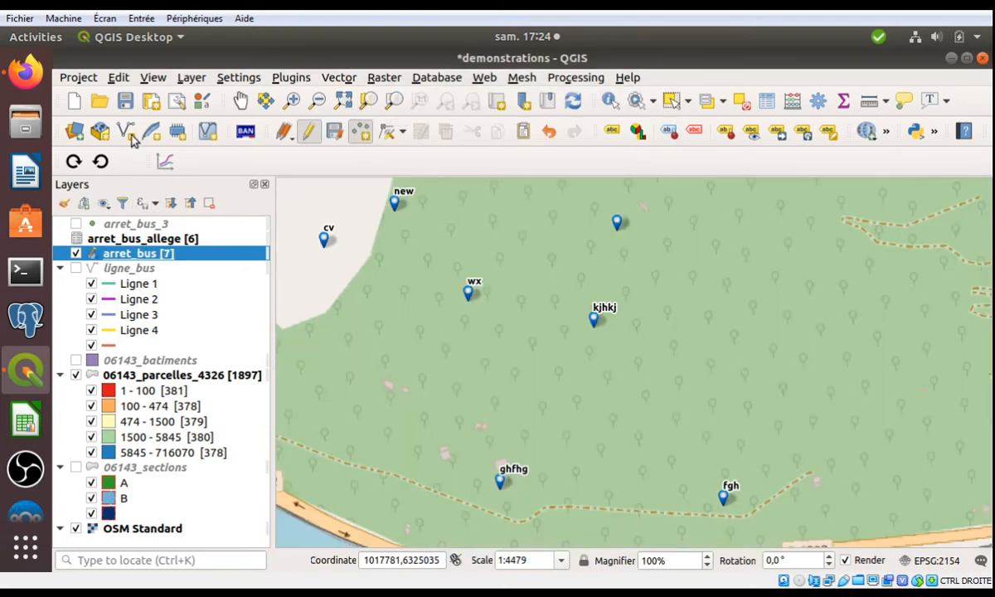
# Save the pending edits to the arret_bus layer and end its editing session
pyautogui.click(312, 132)
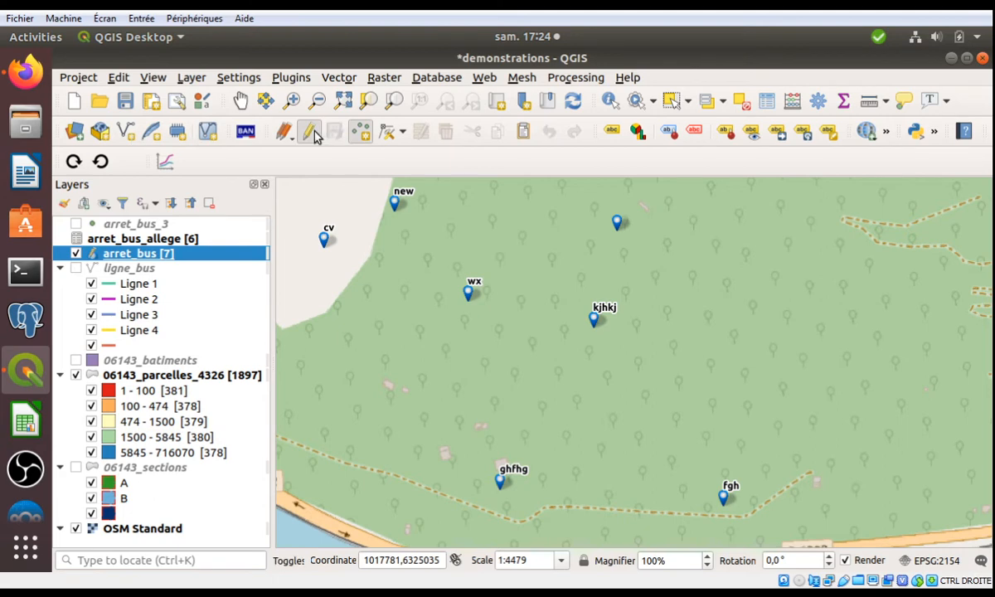
pyautogui.click(312, 133)
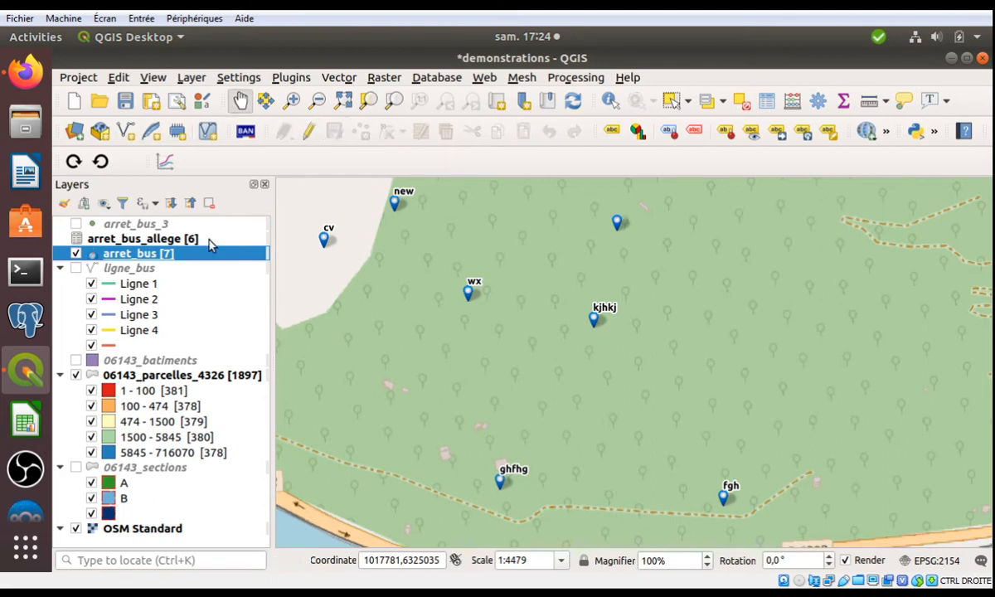
# Check the nom_arret records in the attribute table of arret_bus_allege, including the stop named "new"
pyautogui.click(208, 240)
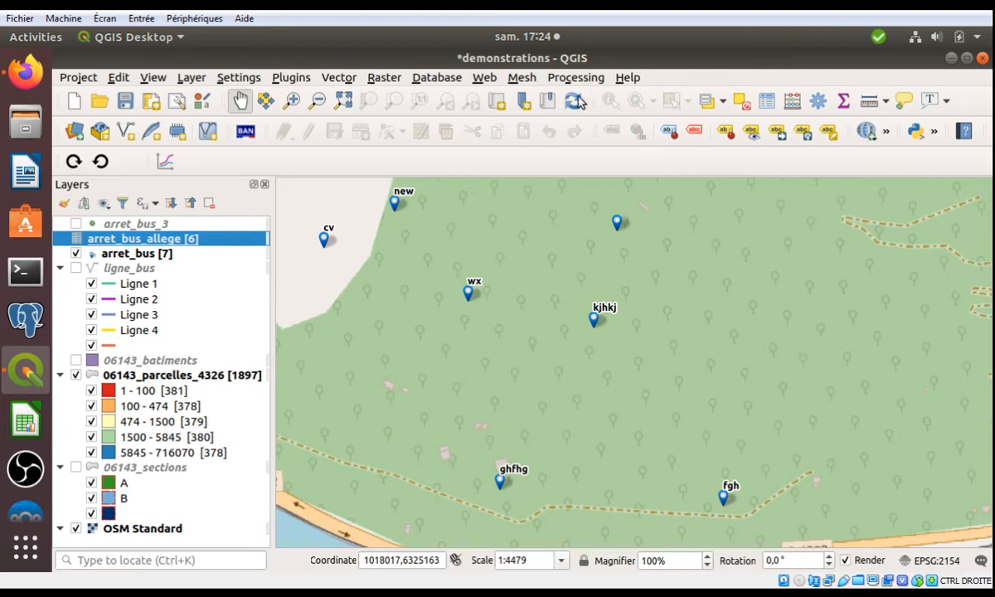
pyautogui.click(767, 102)
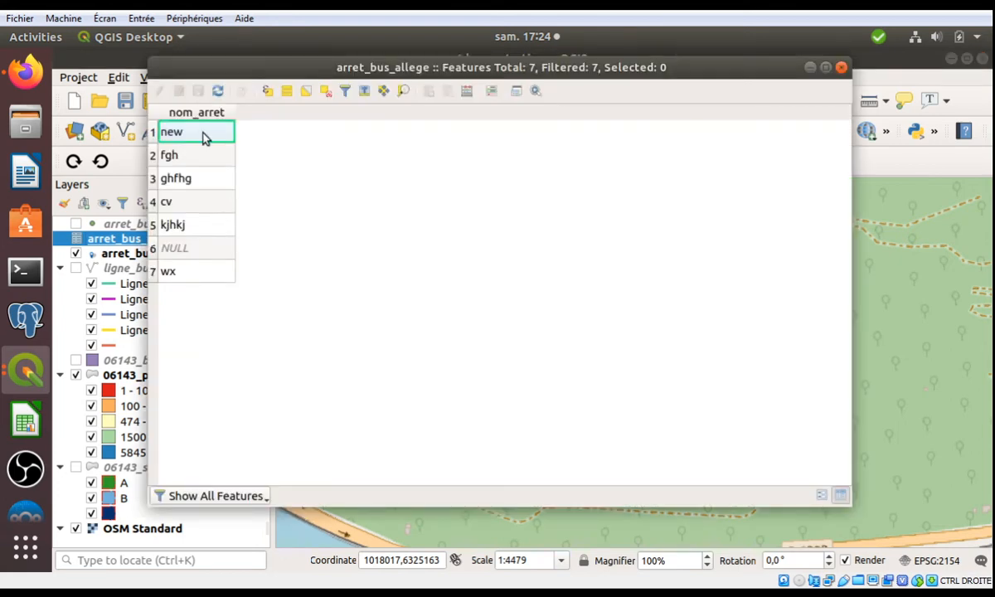
pyautogui.click(197, 249)
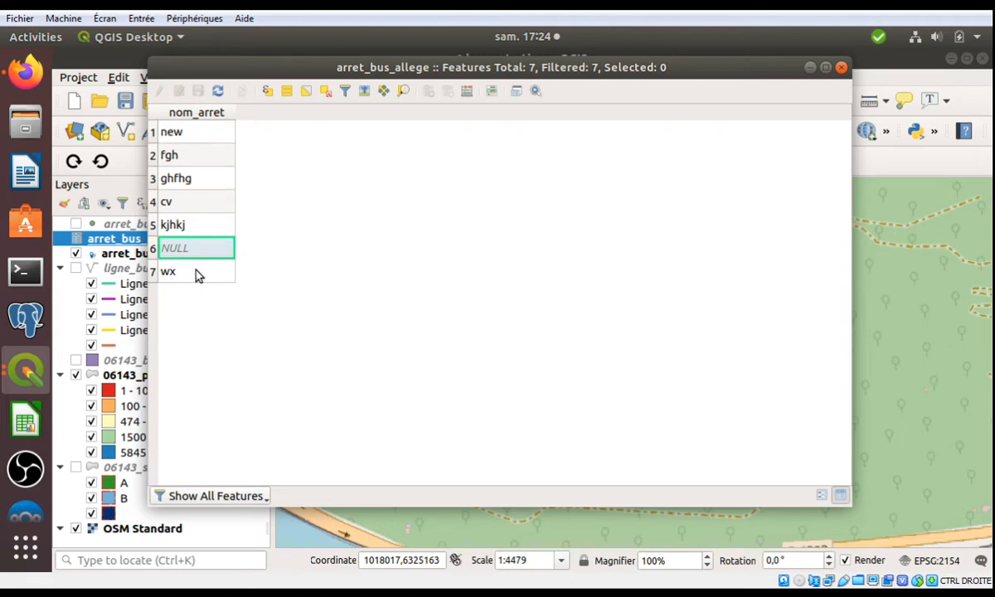
pyautogui.click(199, 134)
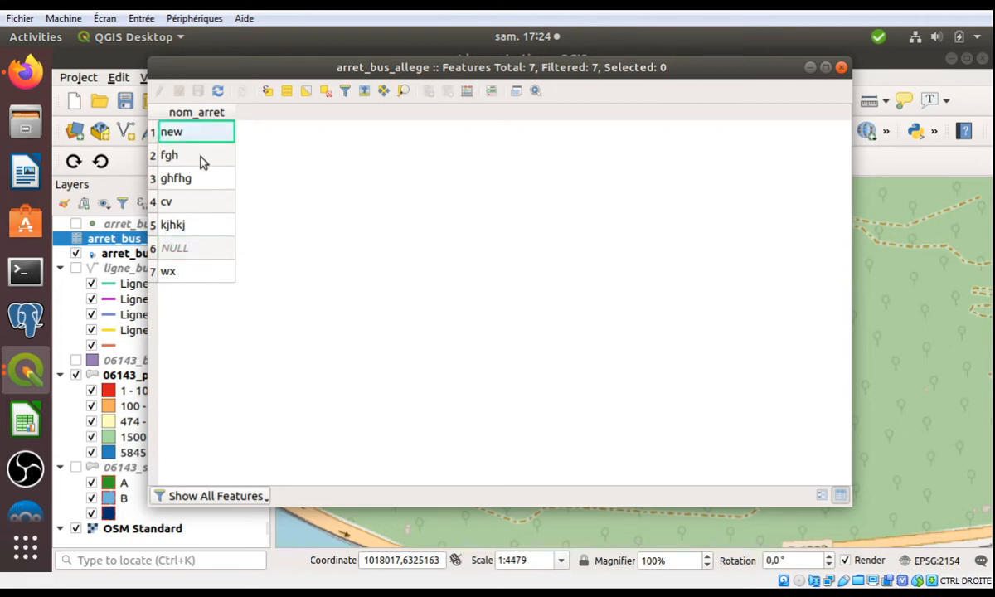
pyautogui.click(204, 253)
pyautogui.click(209, 264)
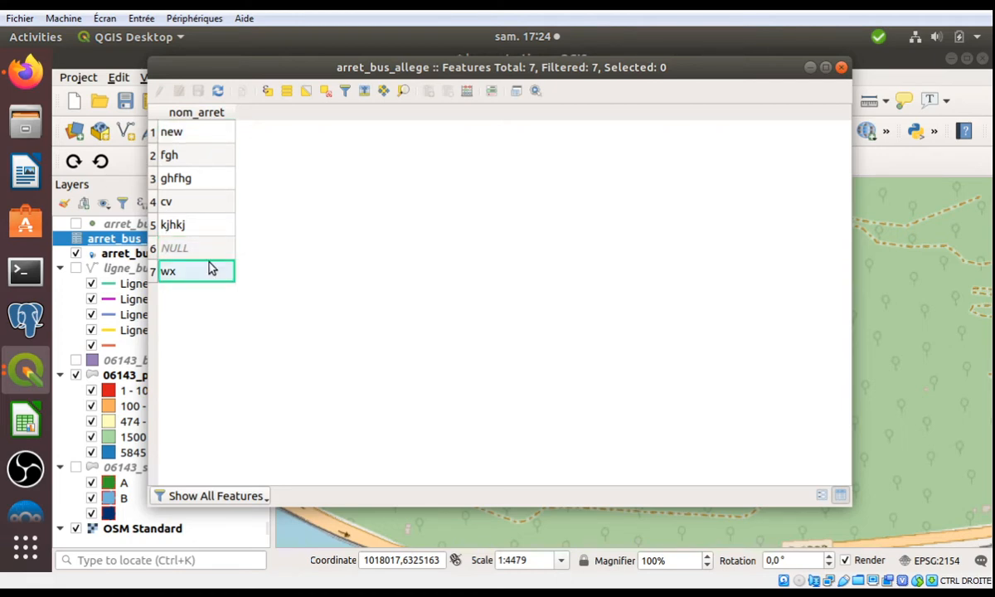
pyautogui.click(203, 134)
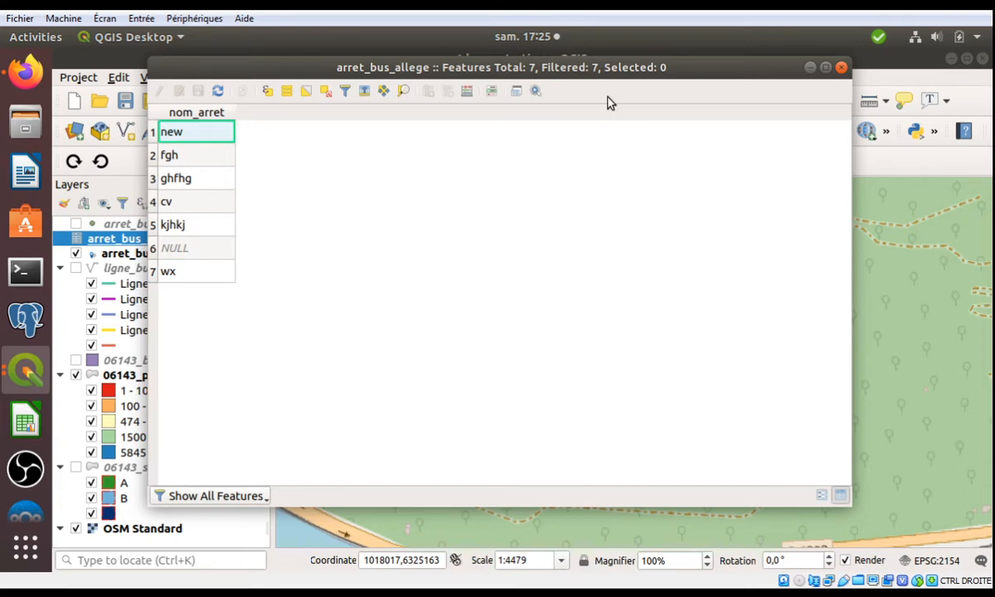
pyautogui.click(843, 68)
# Edit the arret_bus_allege virtual layer so its query reads "select nom_arret,geometry from arret_bus"
pyautogui.rightClick(147, 240)
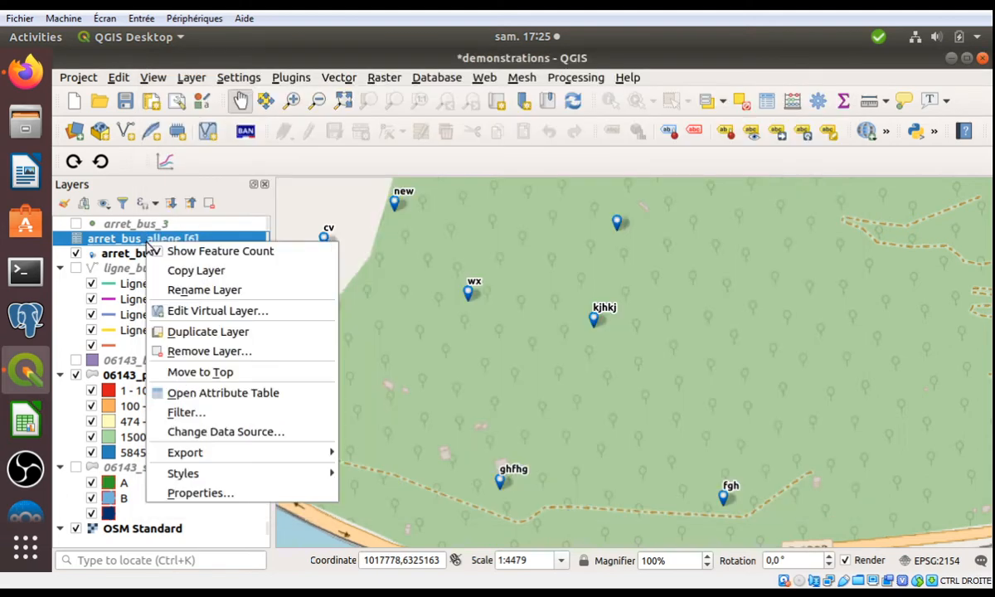
pyautogui.click(230, 313)
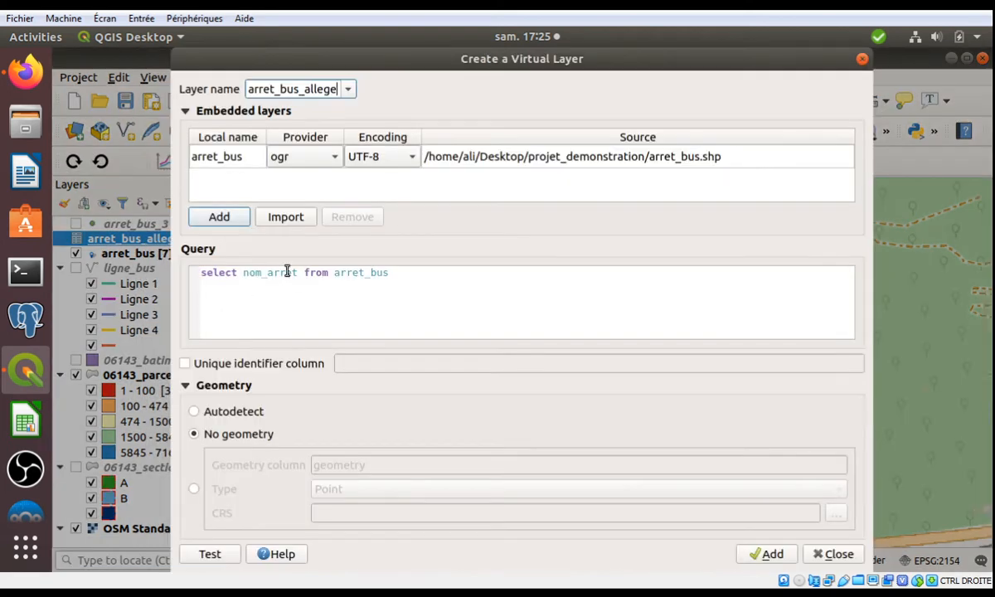
pyautogui.click(298, 272)
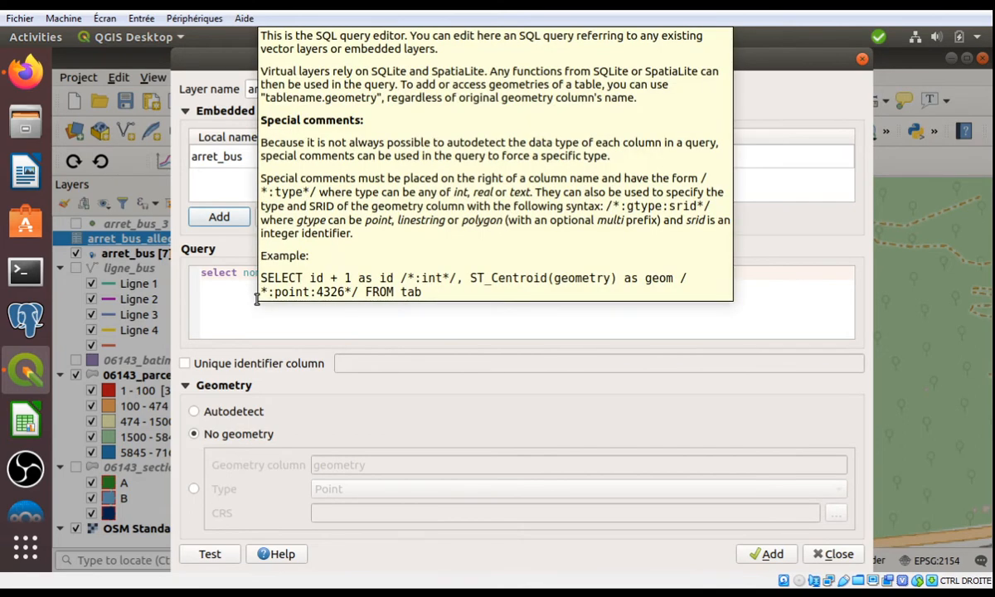
pyautogui.write(',geome')
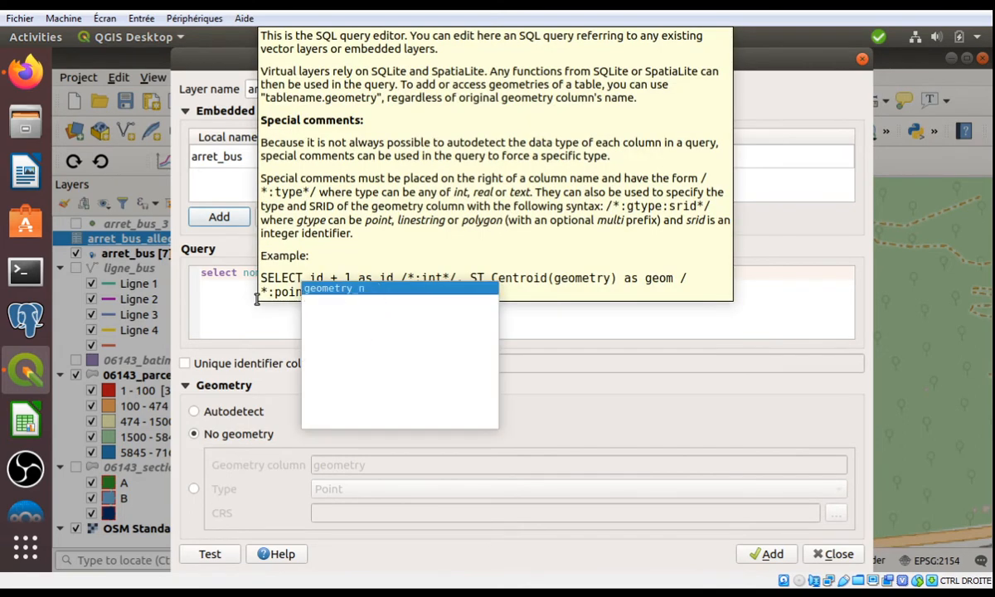
pyautogui.write('try from arret_bus')
# Set the virtual layer's geometry to Autodetect and overwrite the existing arret_bus_allege layer
pyautogui.click(248, 413)
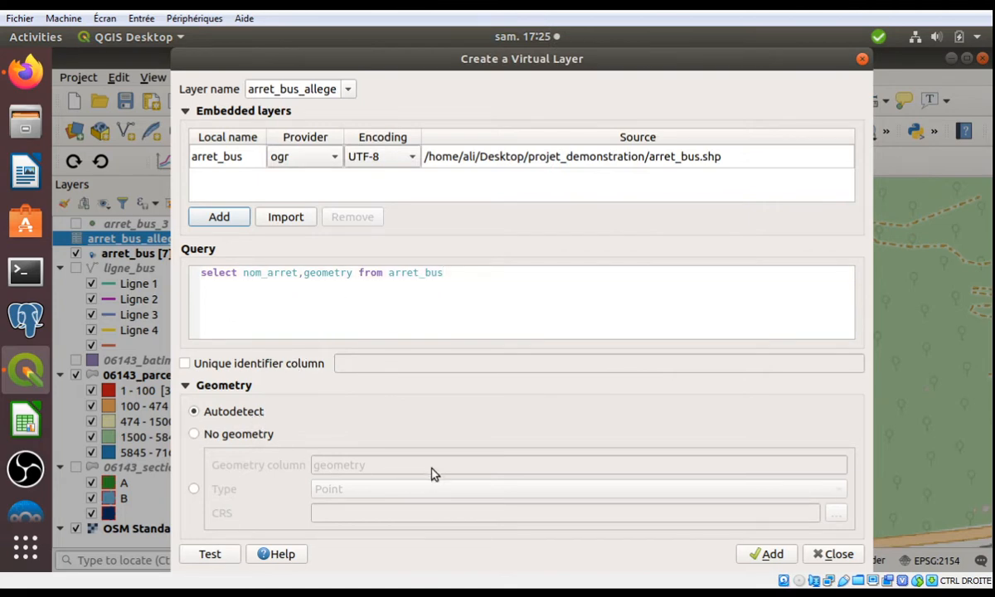
pyautogui.click(194, 490)
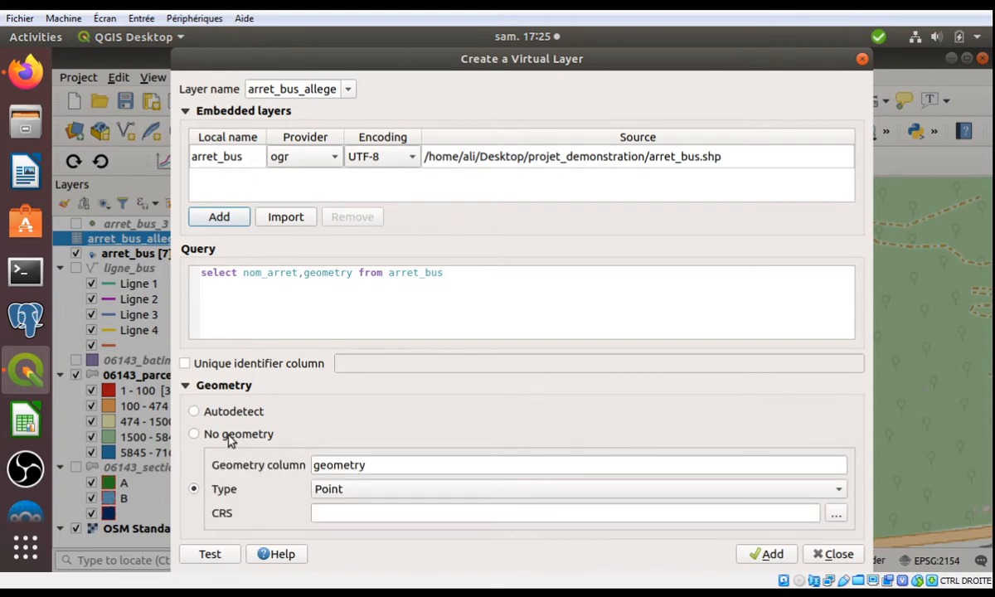
pyautogui.click(231, 413)
pyautogui.click(771, 556)
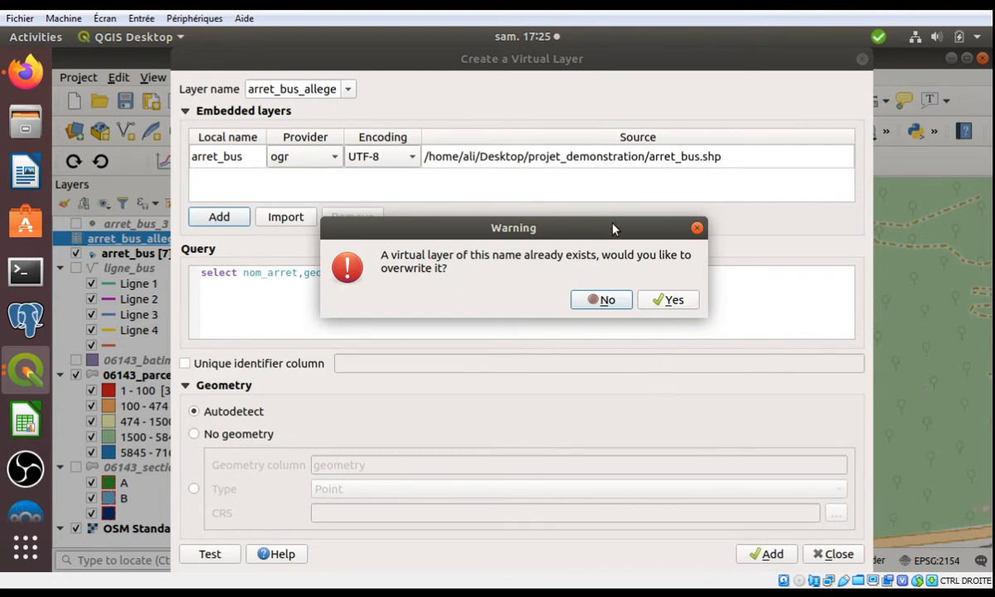
pyautogui.click(668, 300)
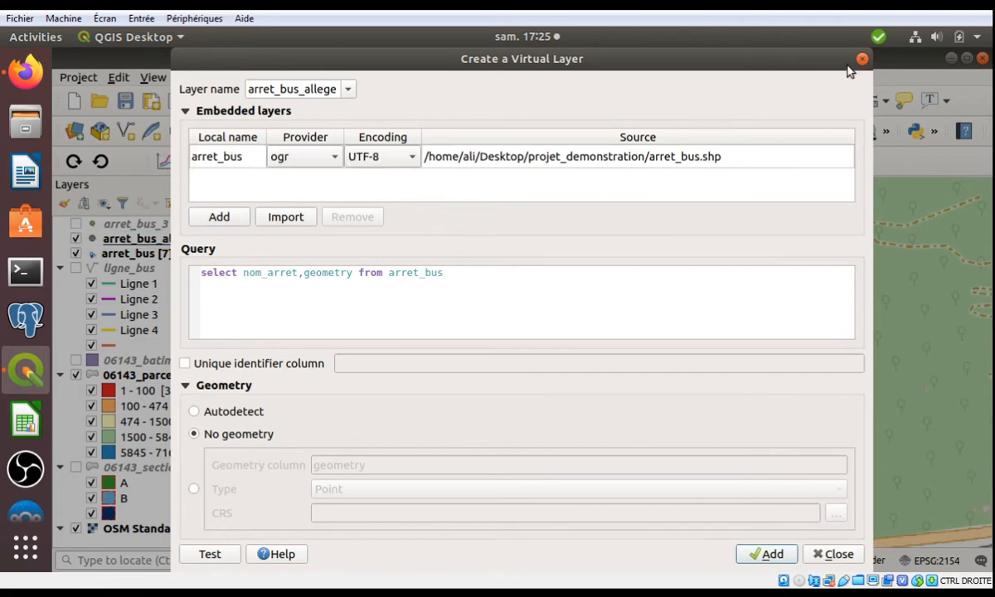
# Hide the arret_bus layer and check the attribute table of the rebuilt arret_bus_allege point layer
pyautogui.click(88, 255)
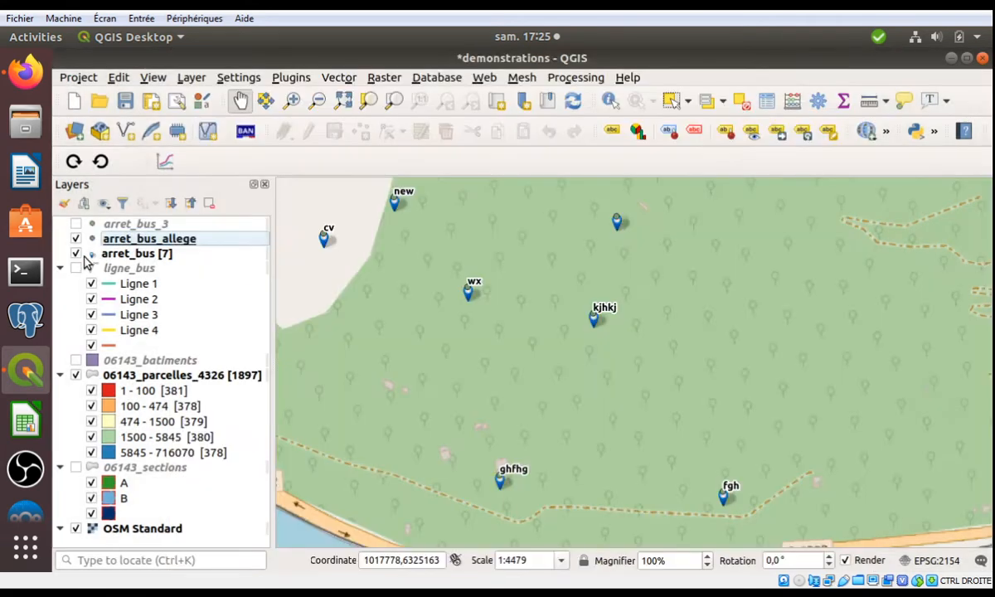
pyautogui.click(76, 254)
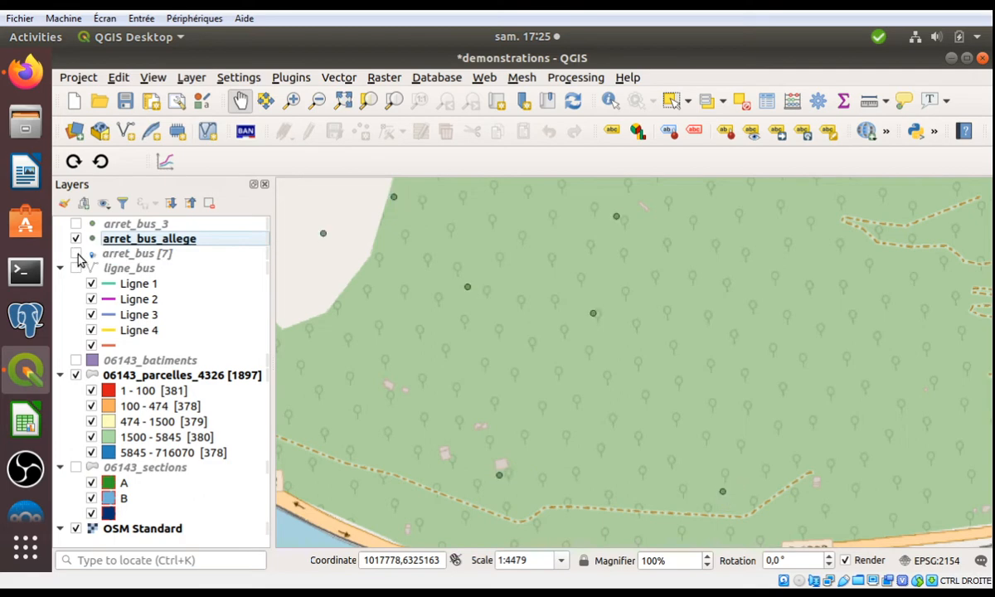
pyautogui.click(766, 110)
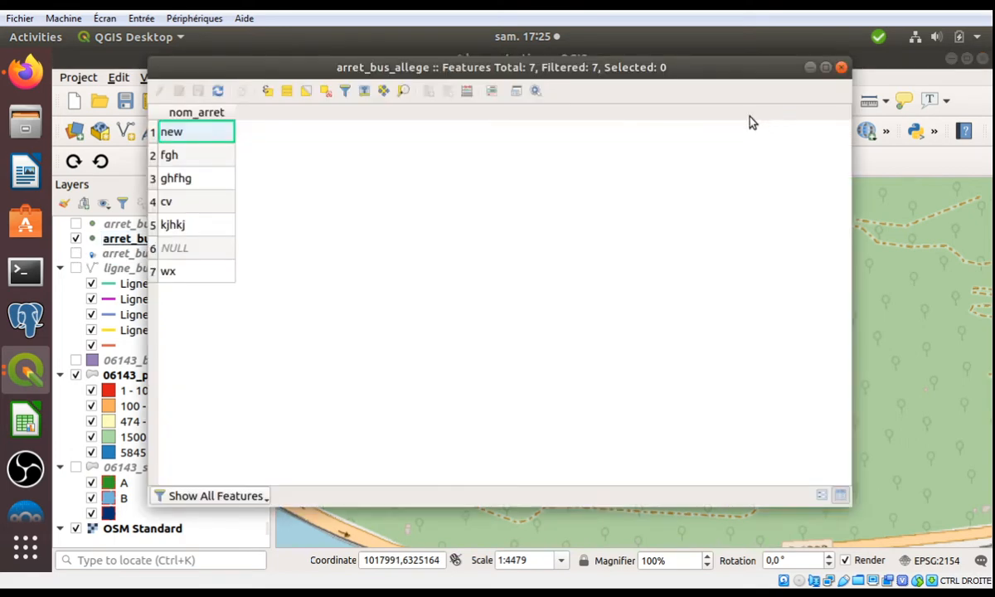
pyautogui.click(841, 68)
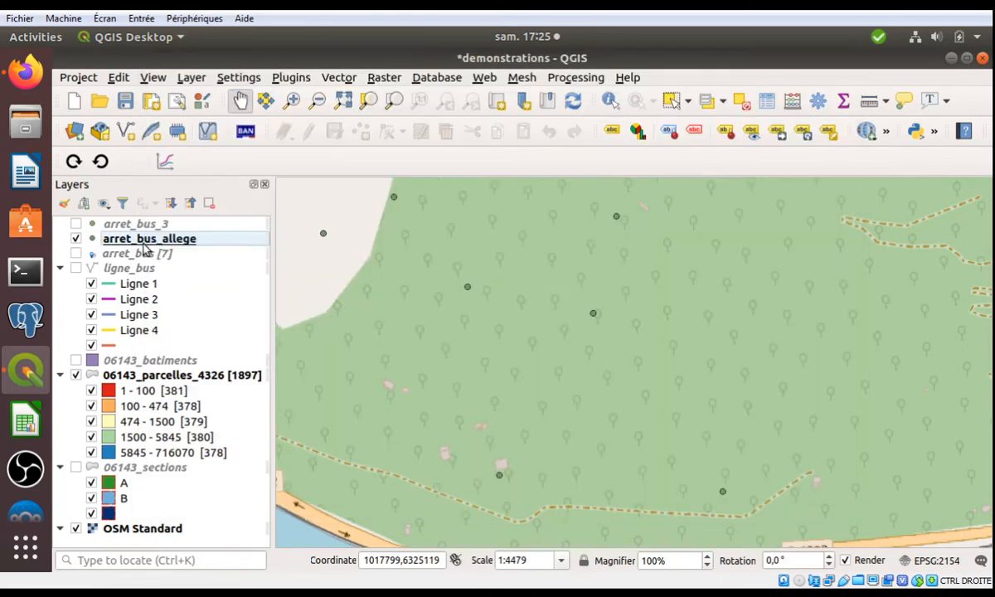
# Edit arret_bus_allege again to use a manually specified geometry type and remove ",geometry" from its query
pyautogui.rightClick(144, 242)
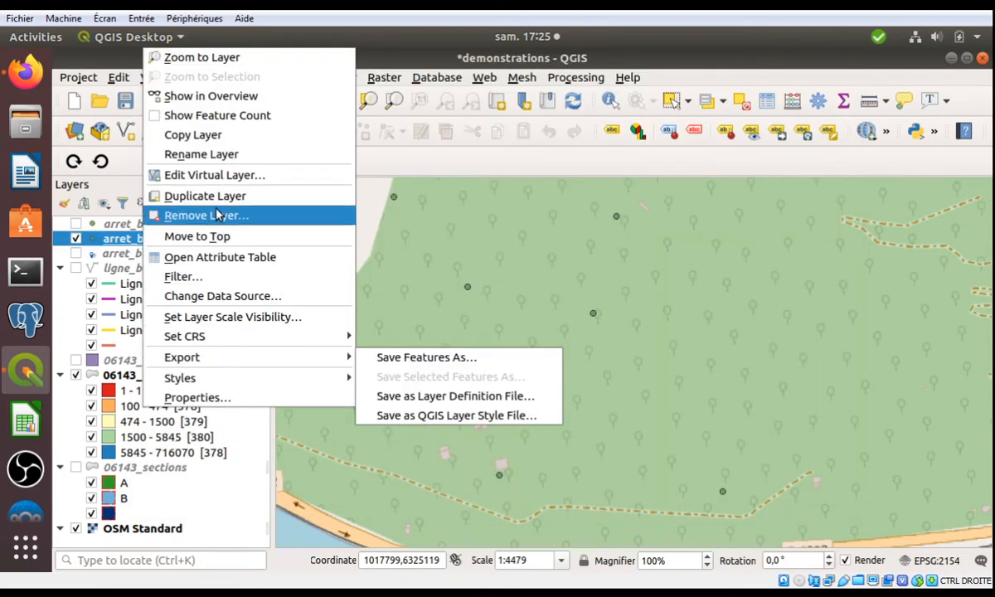
pyautogui.click(214, 180)
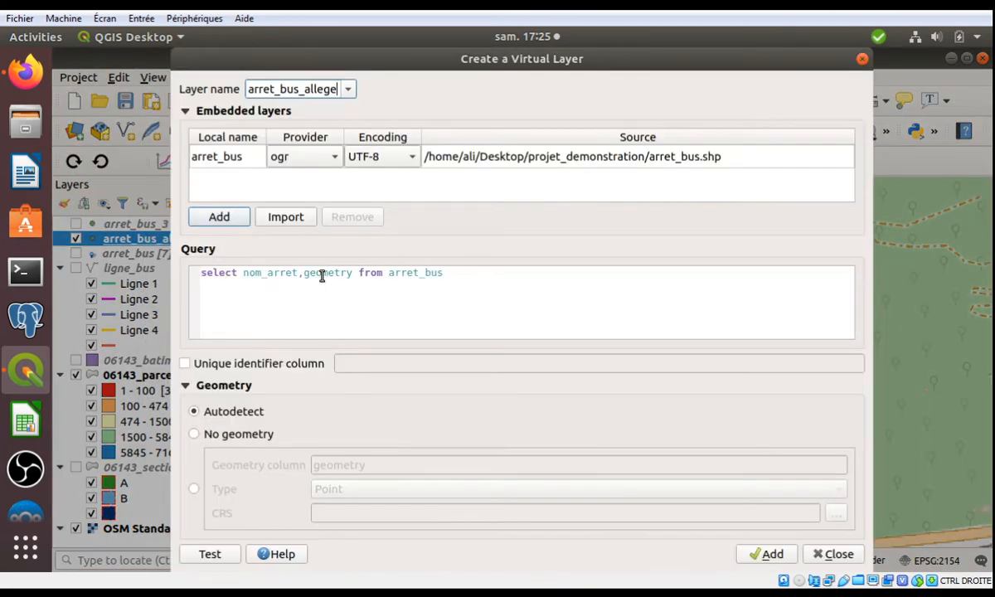
pyautogui.click(307, 276)
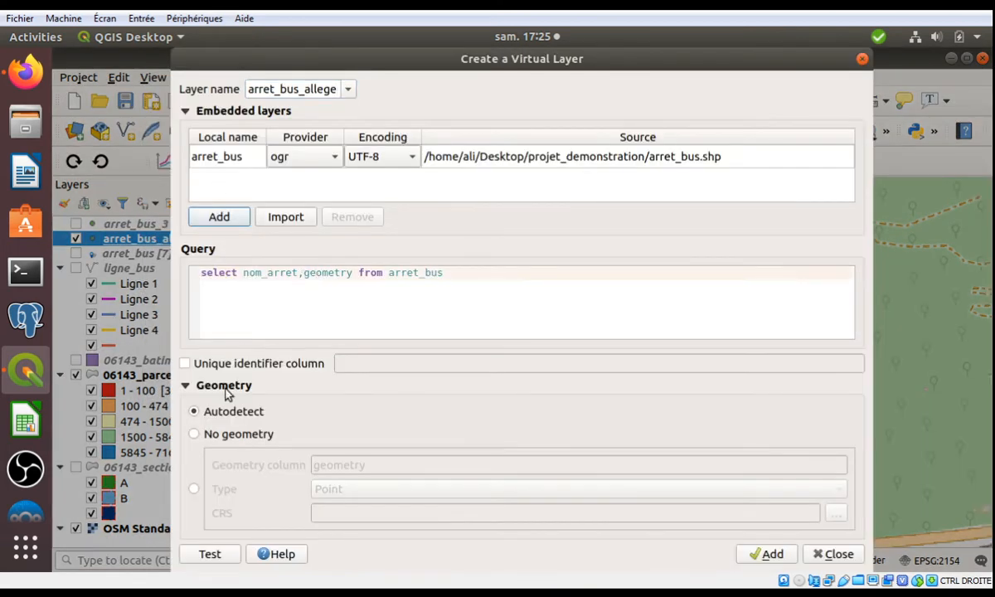
pyautogui.click(194, 490)
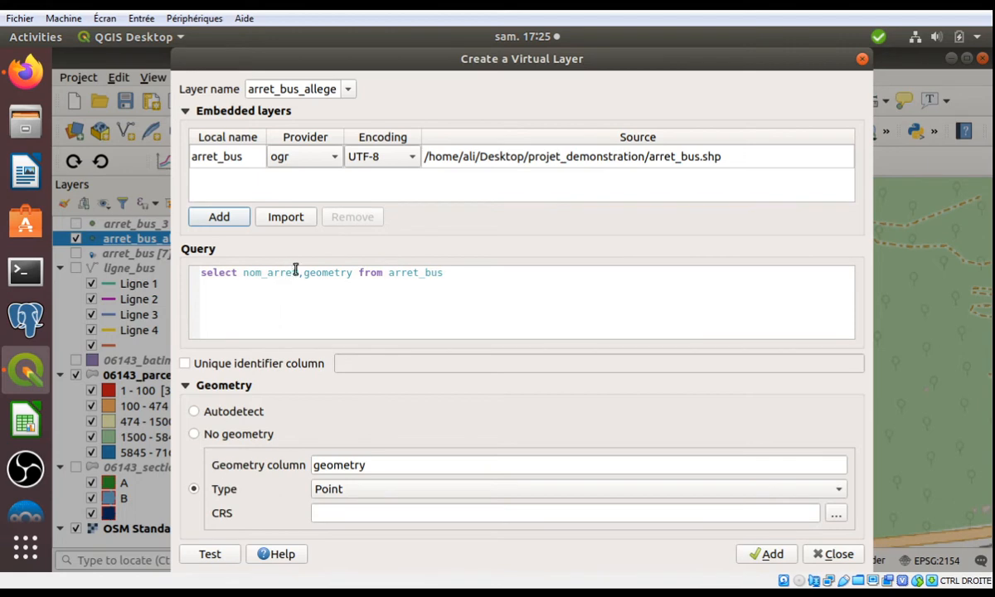
pyautogui.moveTo(298, 272); pyautogui.dragTo(352, 273)
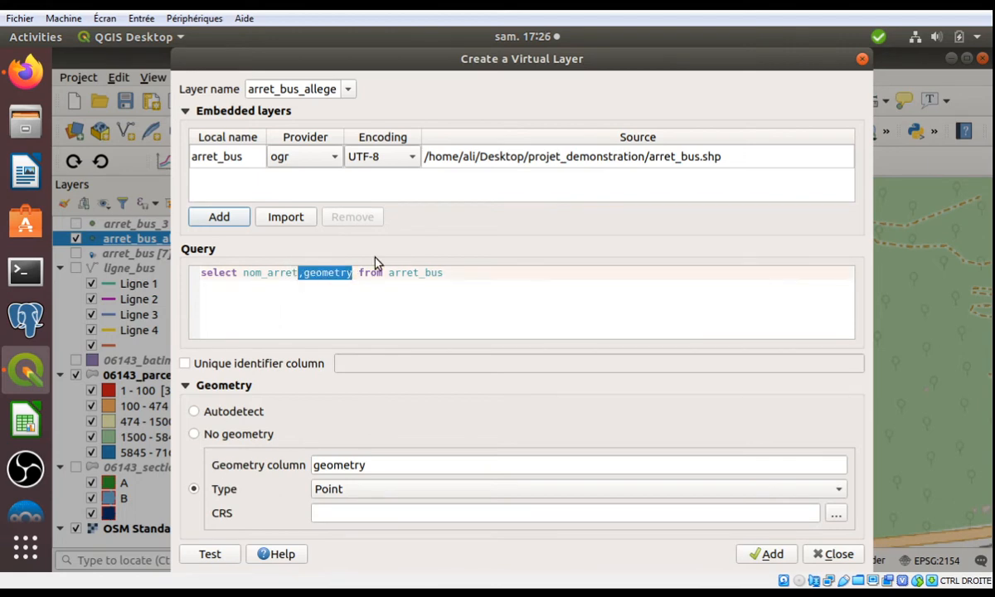
pyautogui.press('BackSpace')
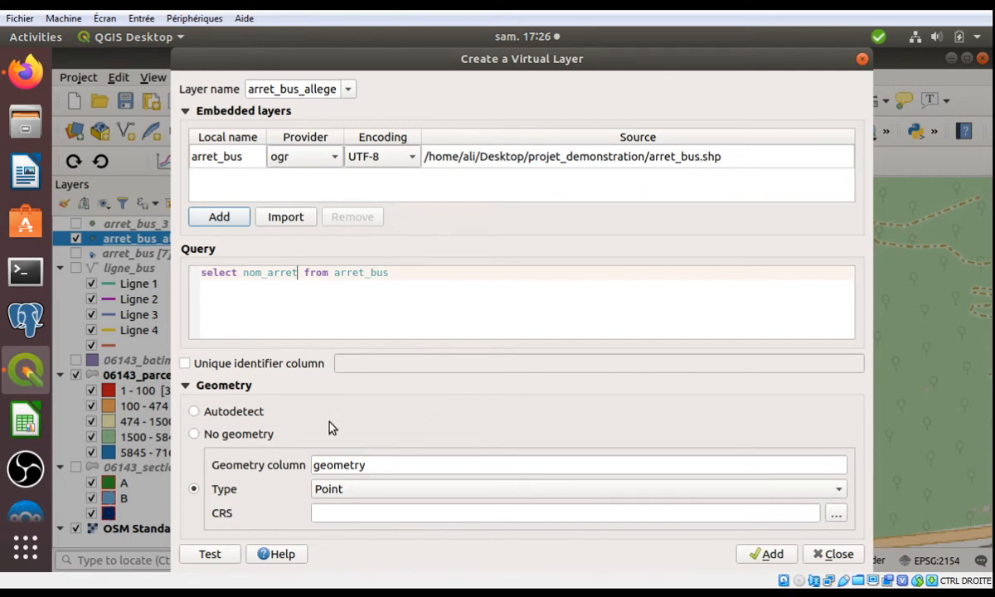
# Define the virtual layer's geometry as Point with CRS EPSG:2154 (RGF93 / Lambert-93), and overwrite the existing arret_bus_allege layer
pyautogui.click(384, 491)
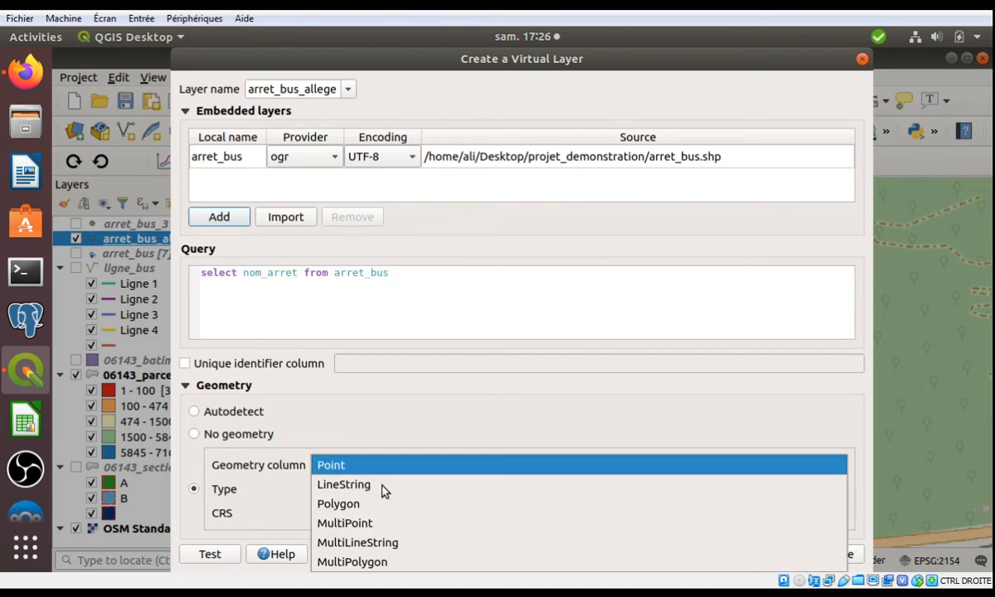
pyautogui.click(384, 468)
pyautogui.click(390, 516)
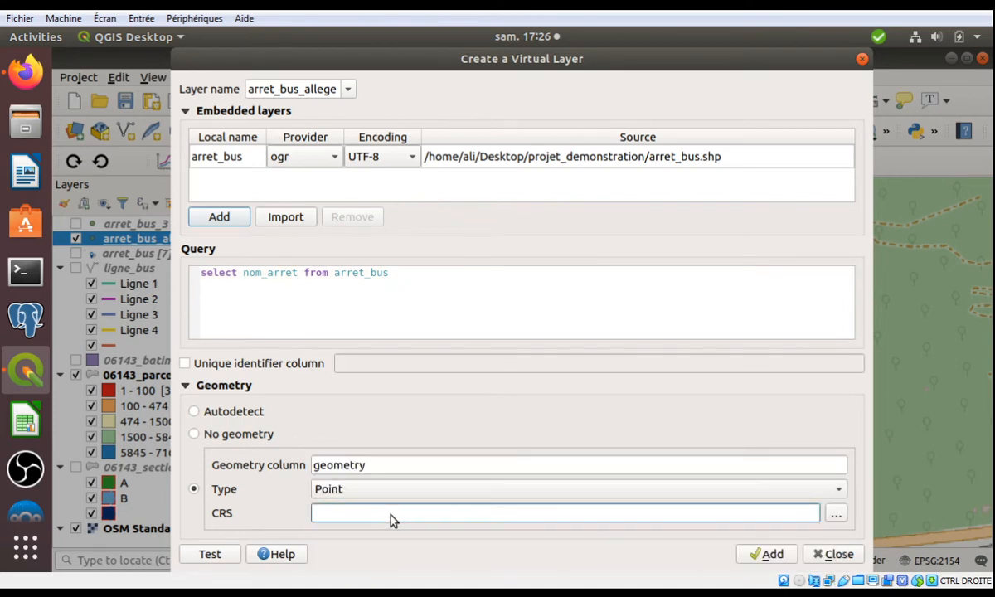
pyautogui.click(836, 515)
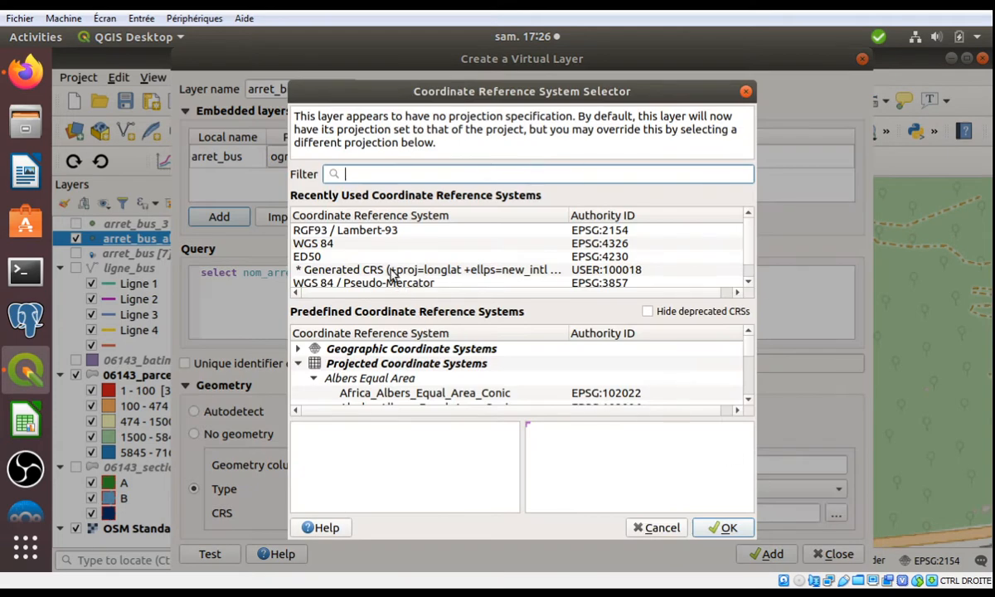
pyautogui.click(394, 234)
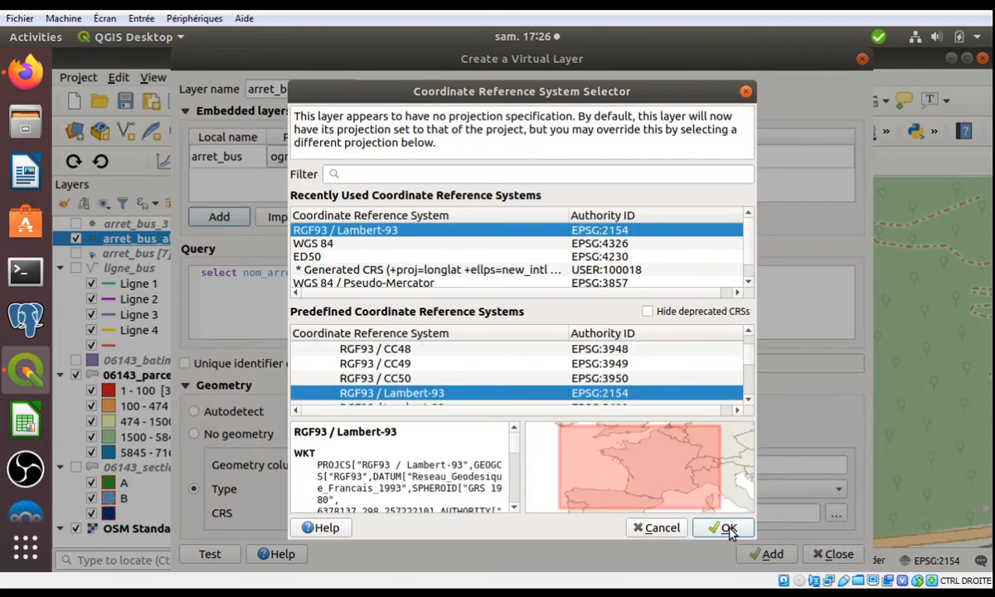
pyautogui.press('Return')
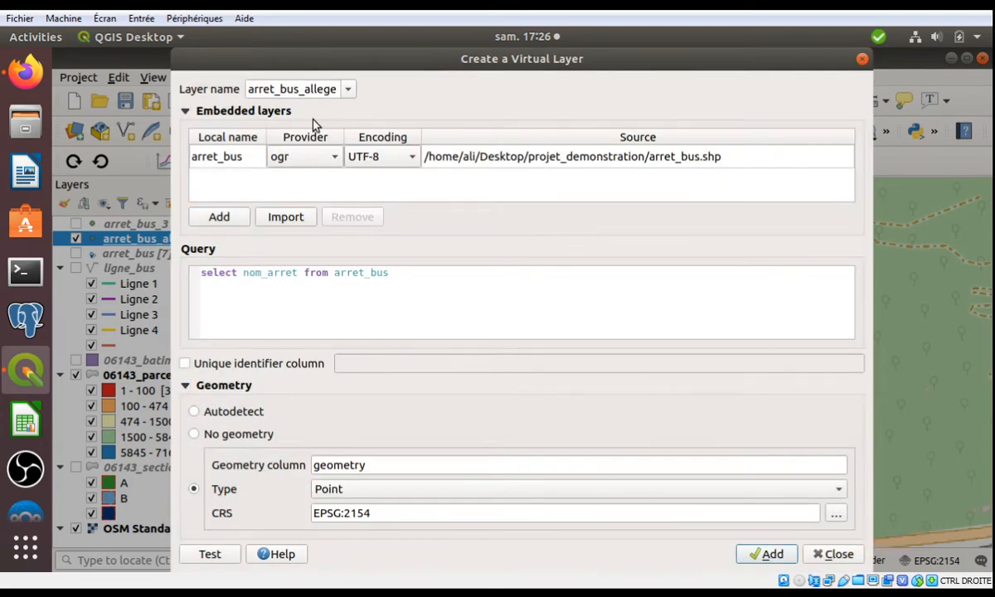
pyautogui.press('Return')
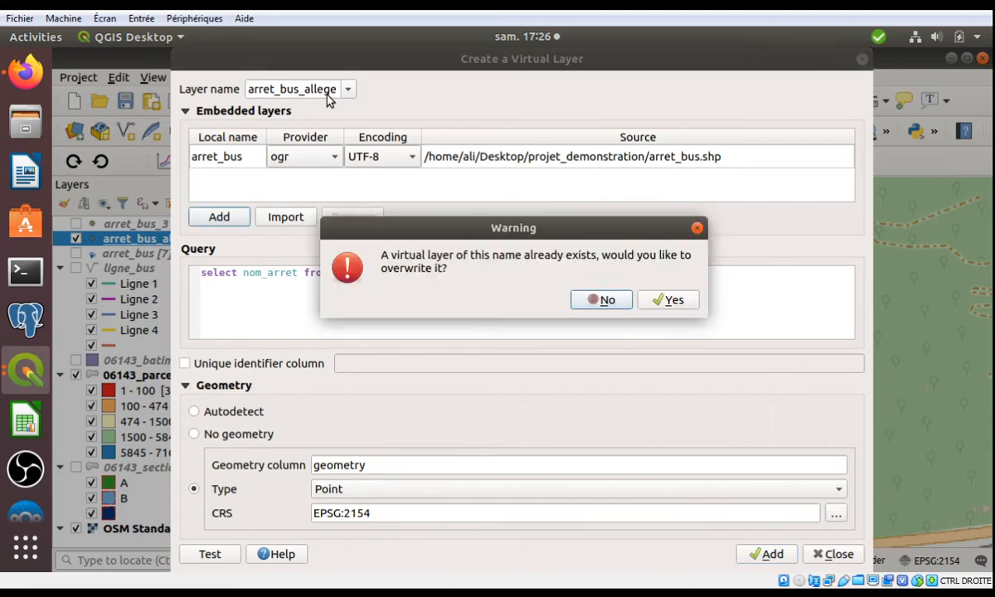
pyautogui.click(694, 304)
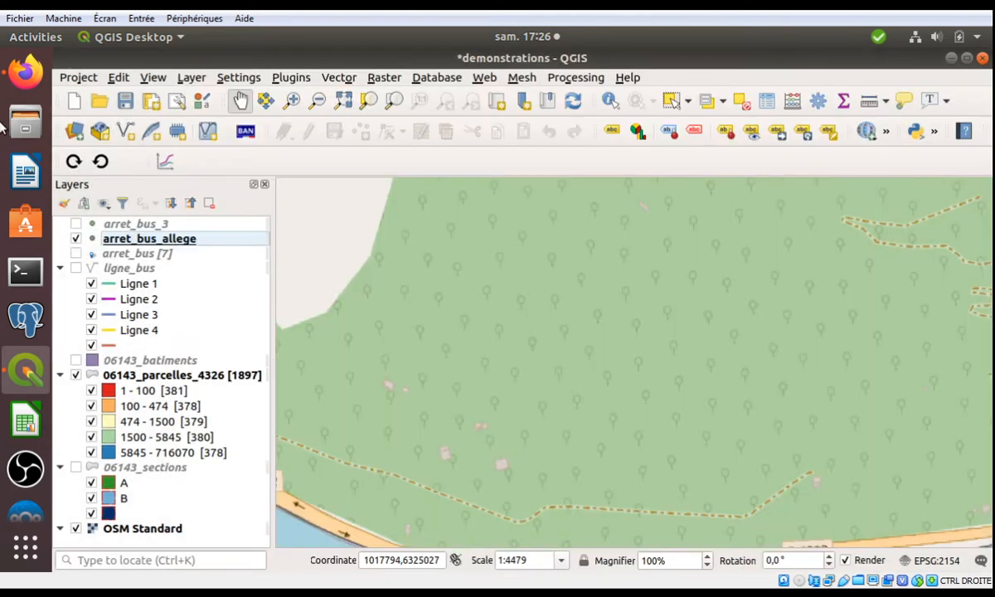
# Check the geometry type and CRS in the arret_bus layer's properties
pyautogui.click(152, 255)
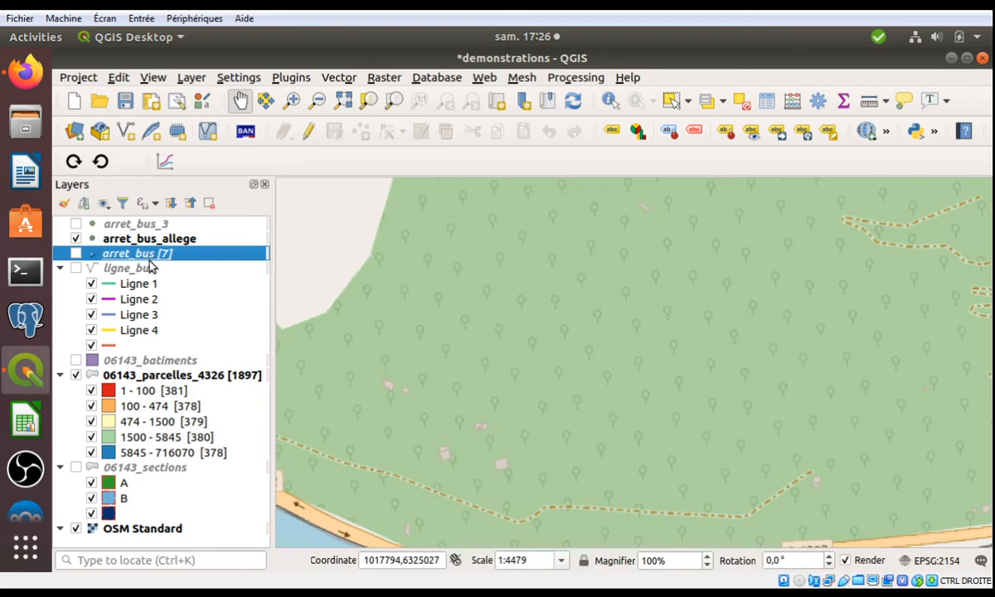
pyautogui.doubleClick(152, 255)
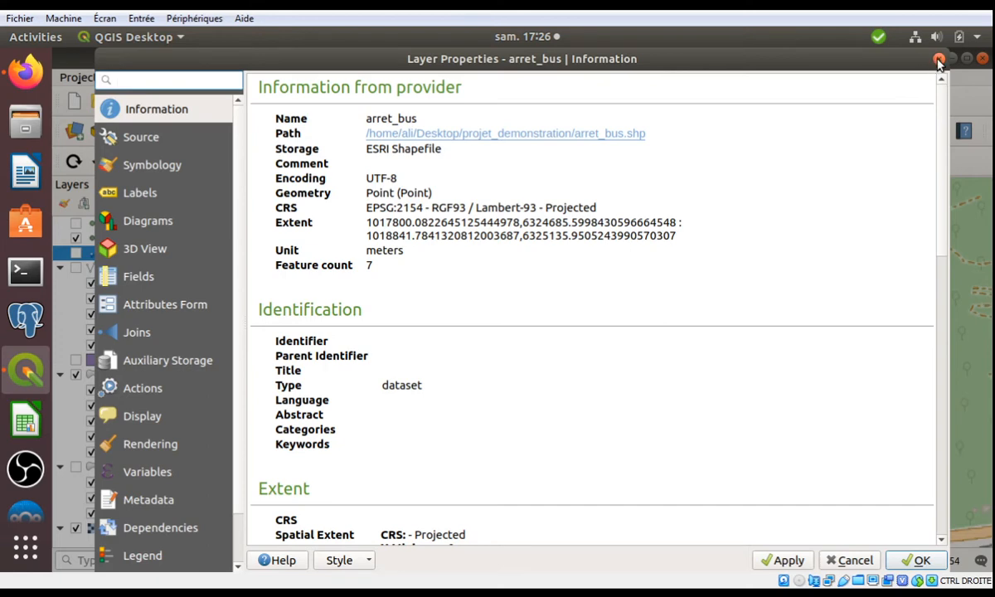
pyautogui.press('Escape')
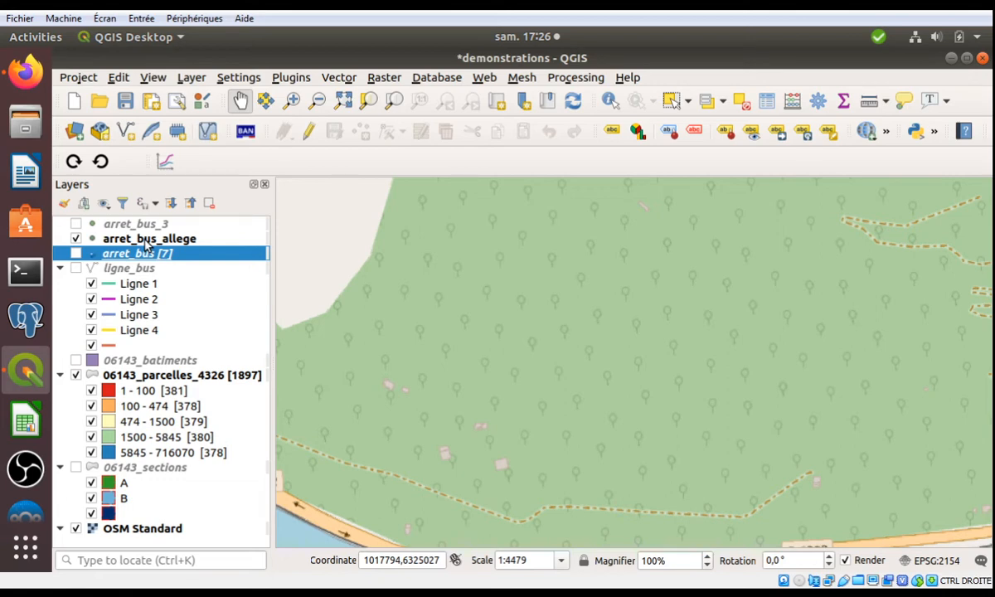
# Toggle the visibility of arret_bus_allege and examine its attribute table and layer information
pyautogui.rightClick(146, 241)
pyautogui.click(142, 223)
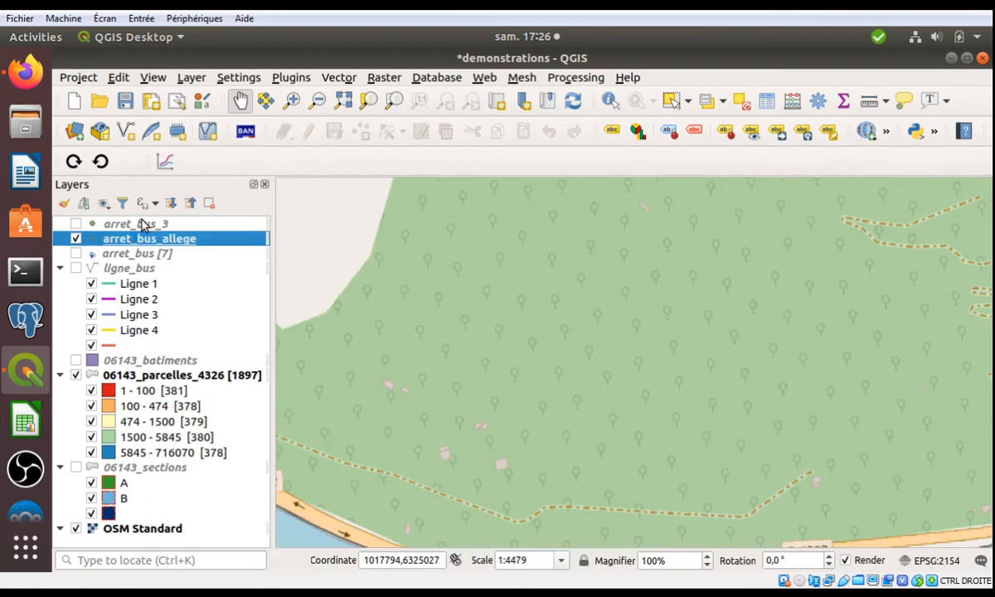
pyautogui.click(76, 239)
pyautogui.click(76, 239)
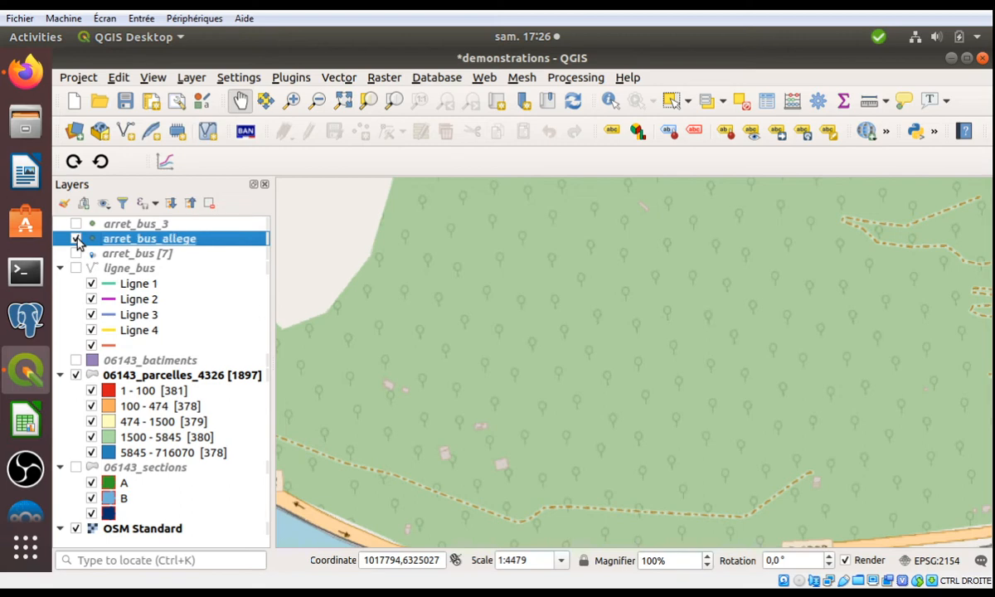
pyautogui.click(768, 100)
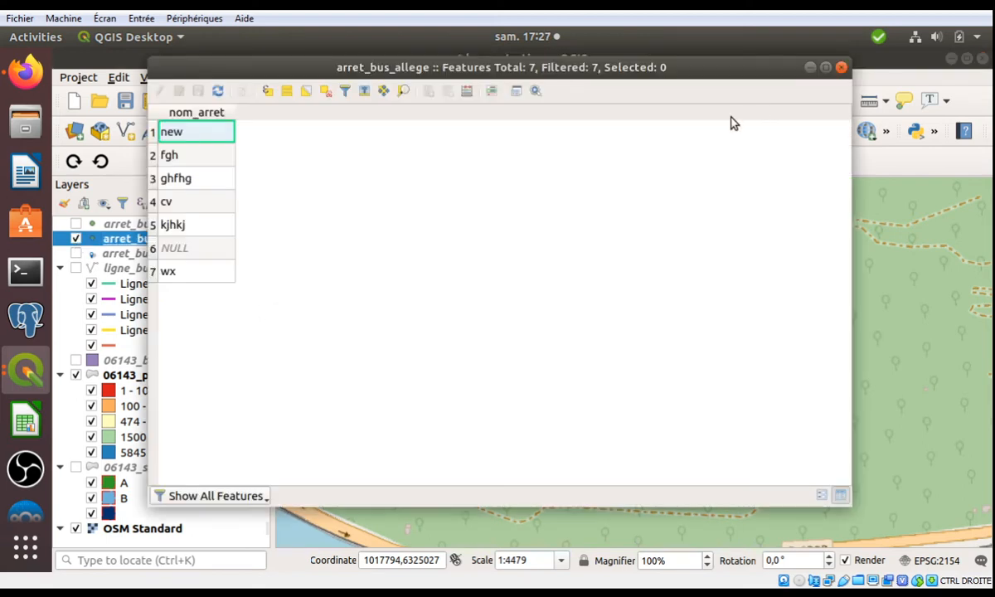
pyautogui.click(842, 67)
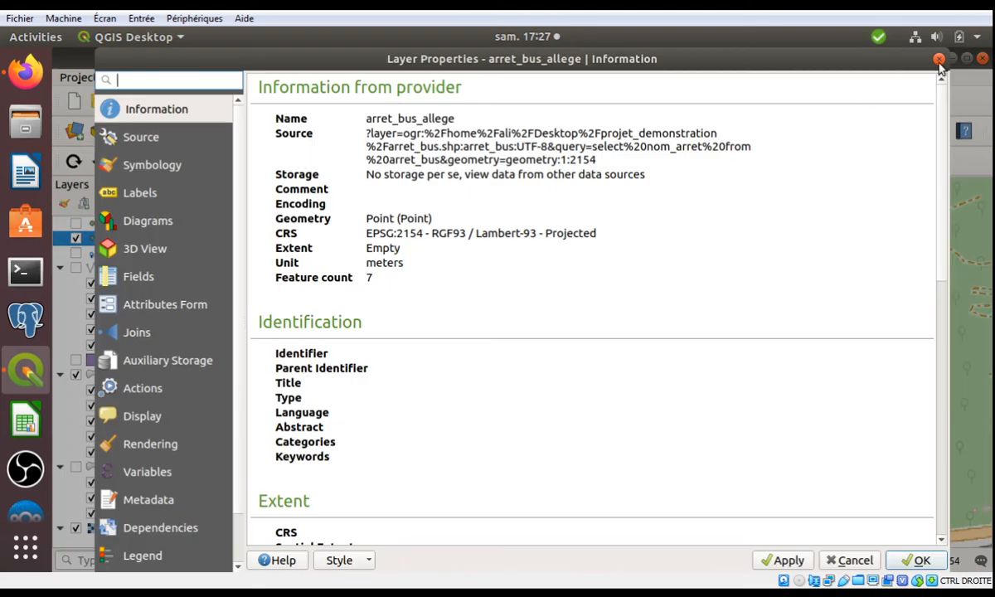
pyautogui.click(939, 59)
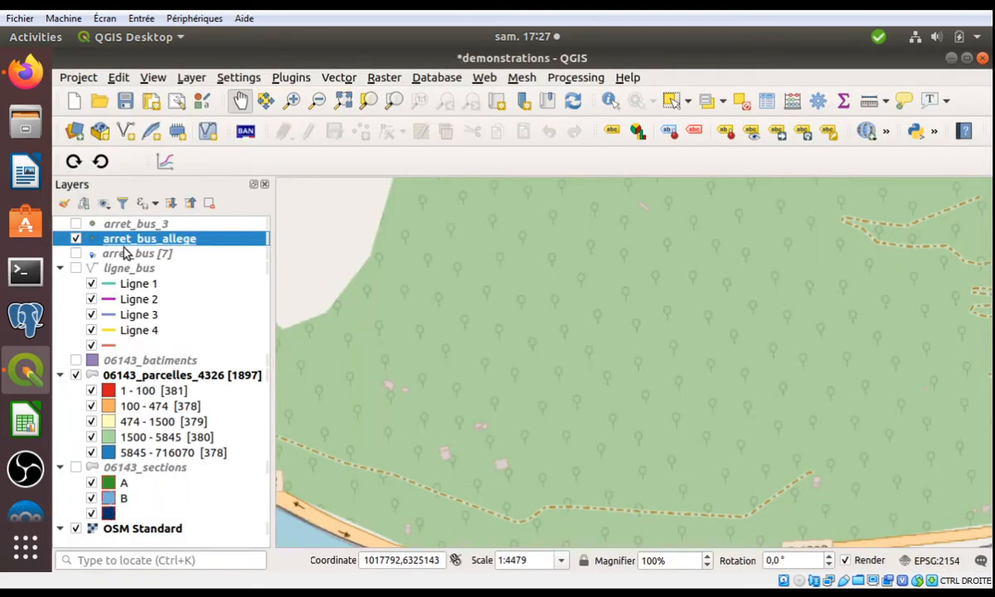
# Open the virtual layer definition of arret_bus_allege for editing and test its query with the Point geometry settings
pyautogui.rightClick(150, 238)
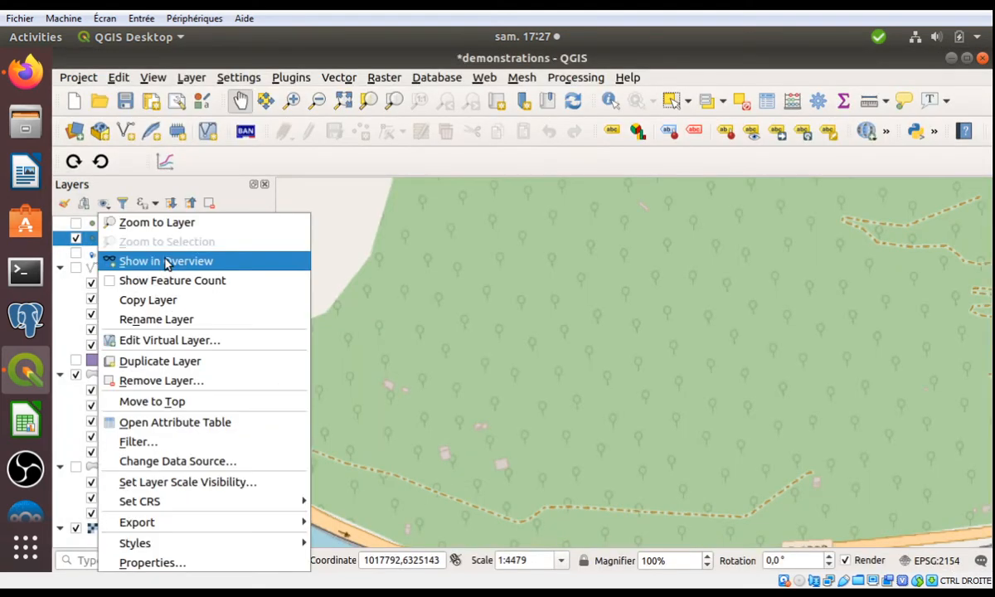
pyautogui.click(176, 340)
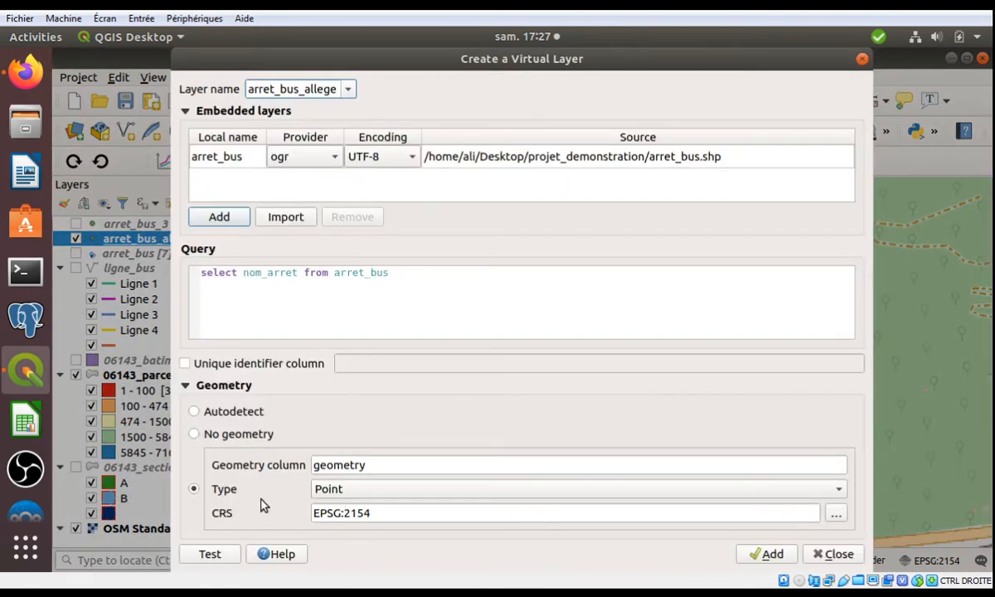
pyautogui.click(406, 514)
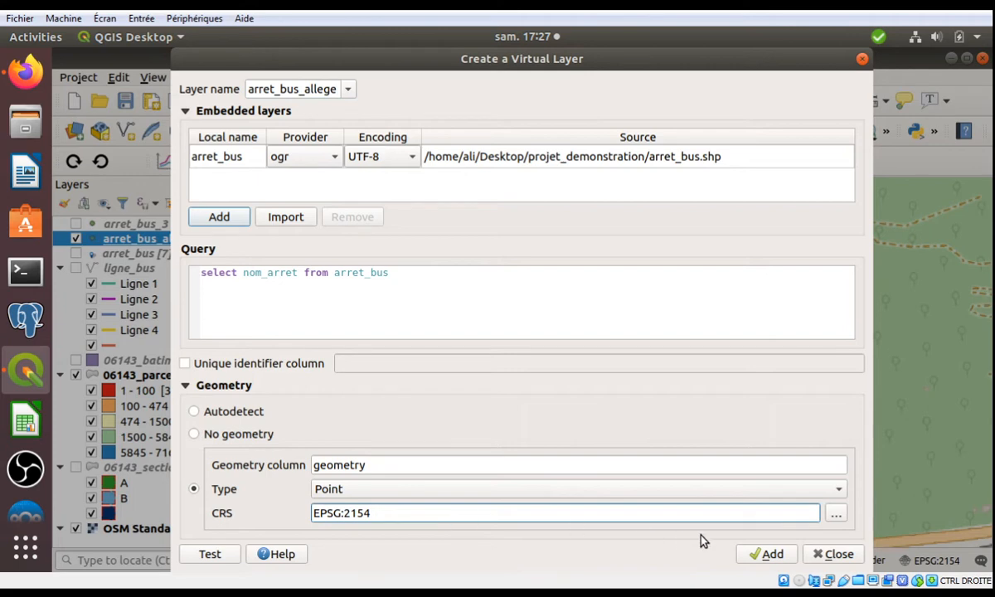
pyautogui.click(228, 554)
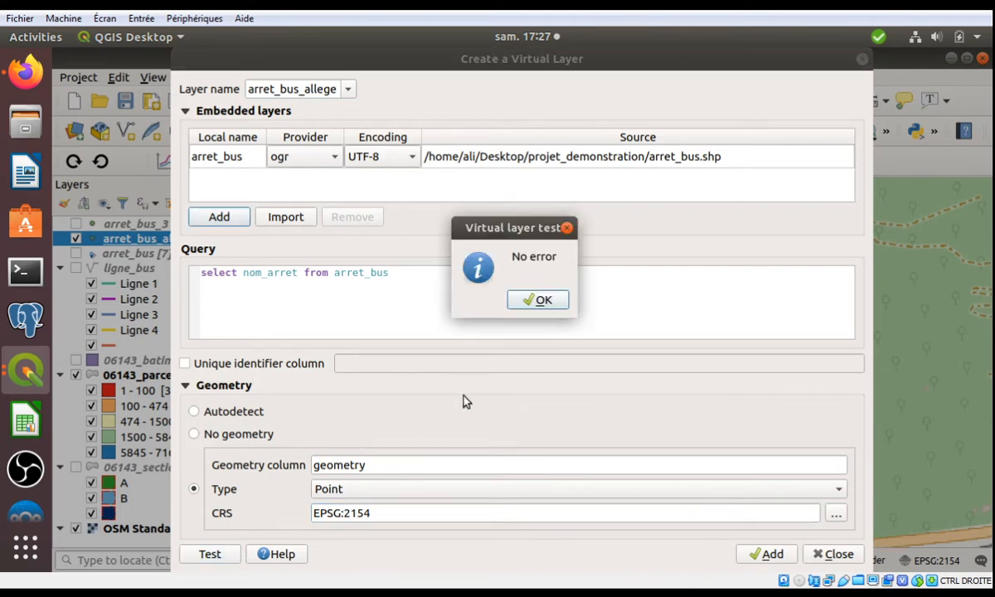
pyautogui.click(546, 296)
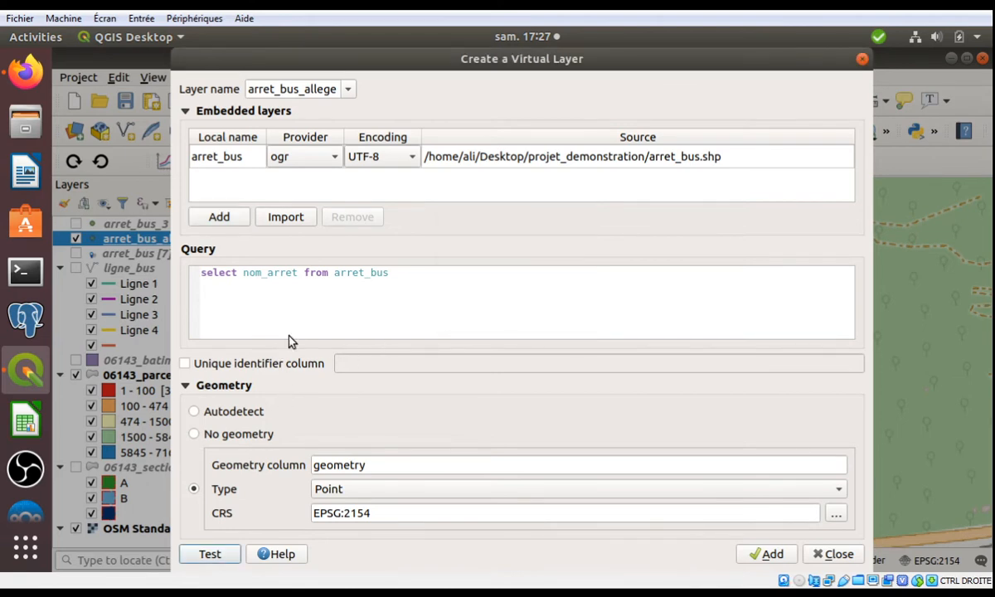
# Set the geometry to Autodetect, add ", geometry" after nom_arret in the query, and overwrite the existing arret_bus_allege layer
pyautogui.click(256, 415)
pyautogui.click(298, 273)
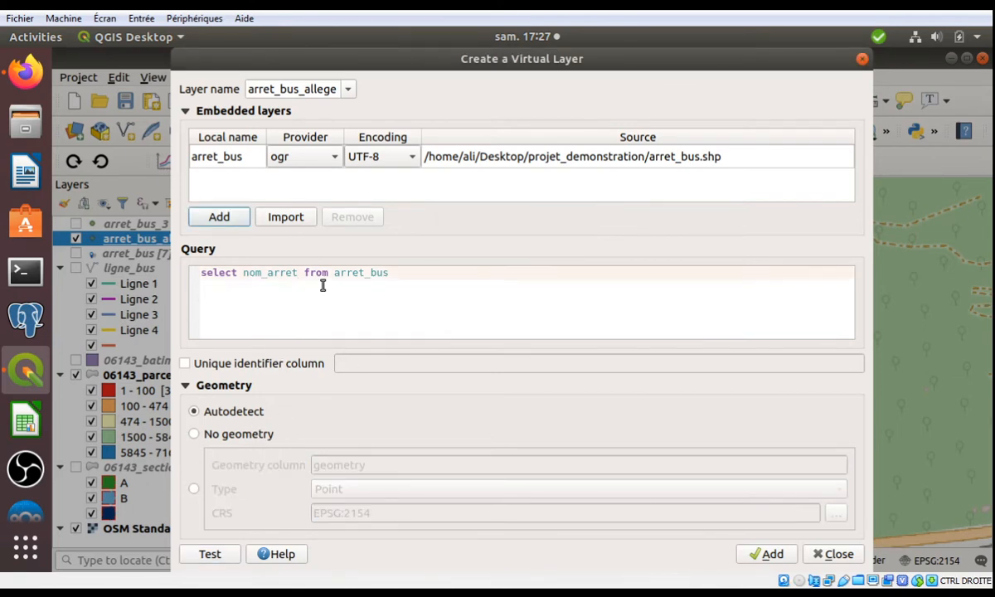
pyautogui.write(', geometr')
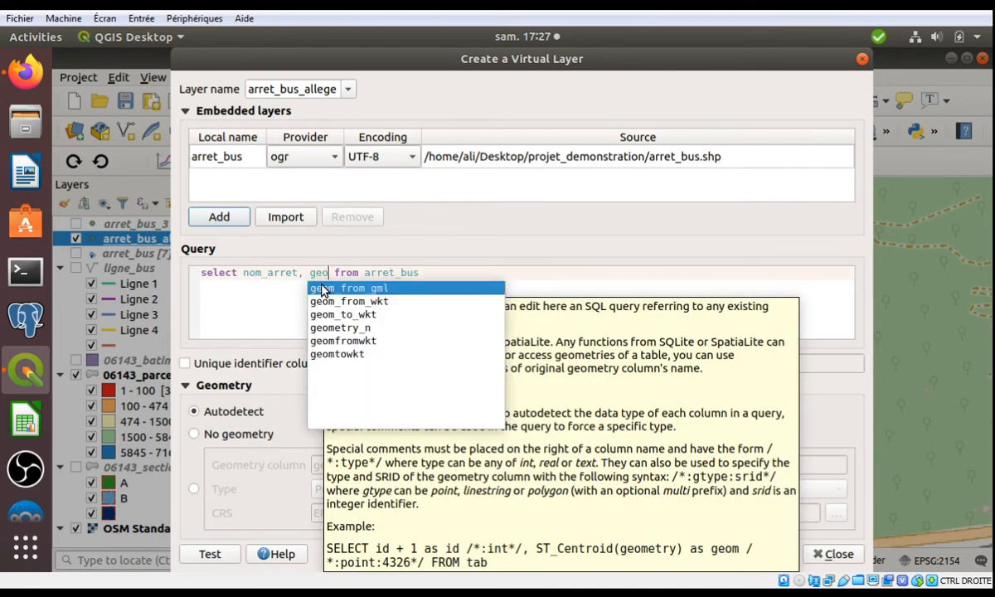
pyautogui.write('y')
pyautogui.click(230, 326)
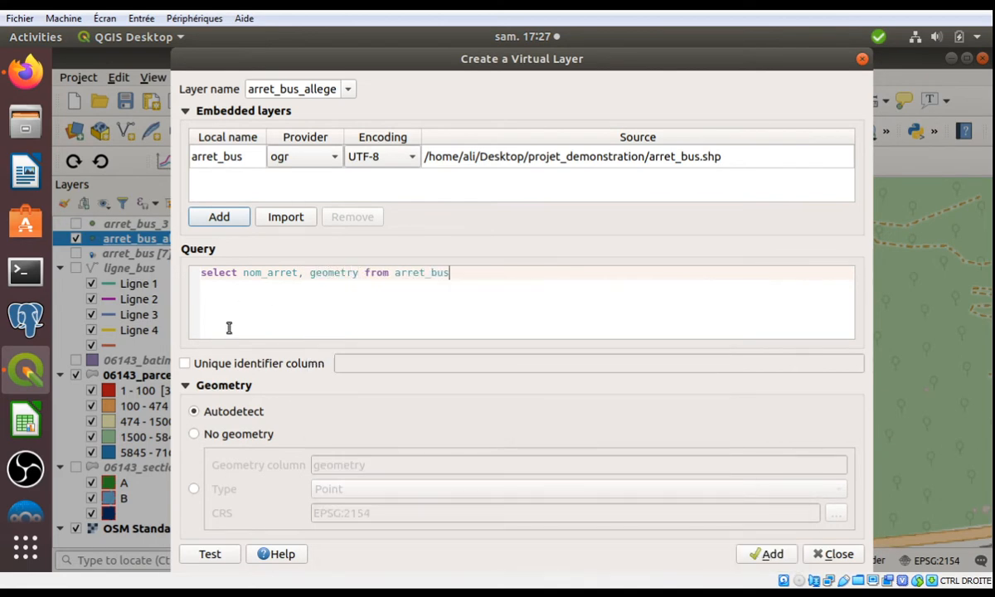
pyautogui.click(771, 552)
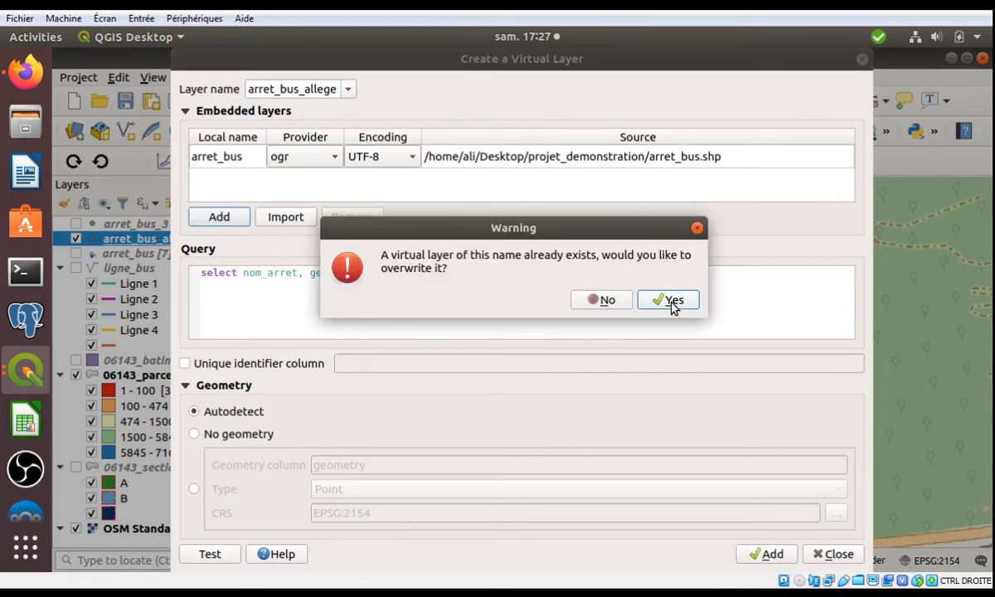
pyautogui.click(671, 304)
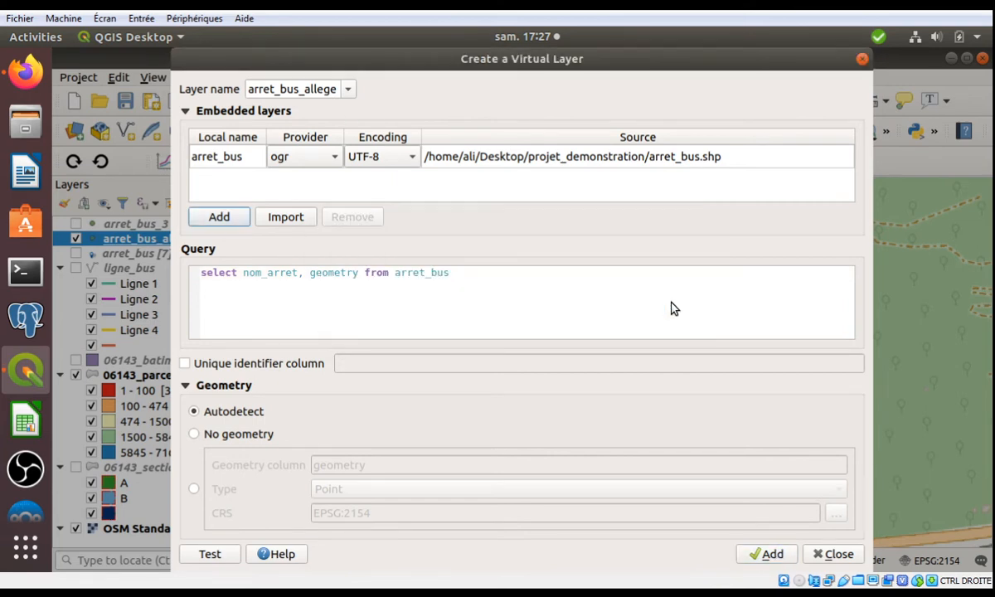
pyautogui.click(863, 61)
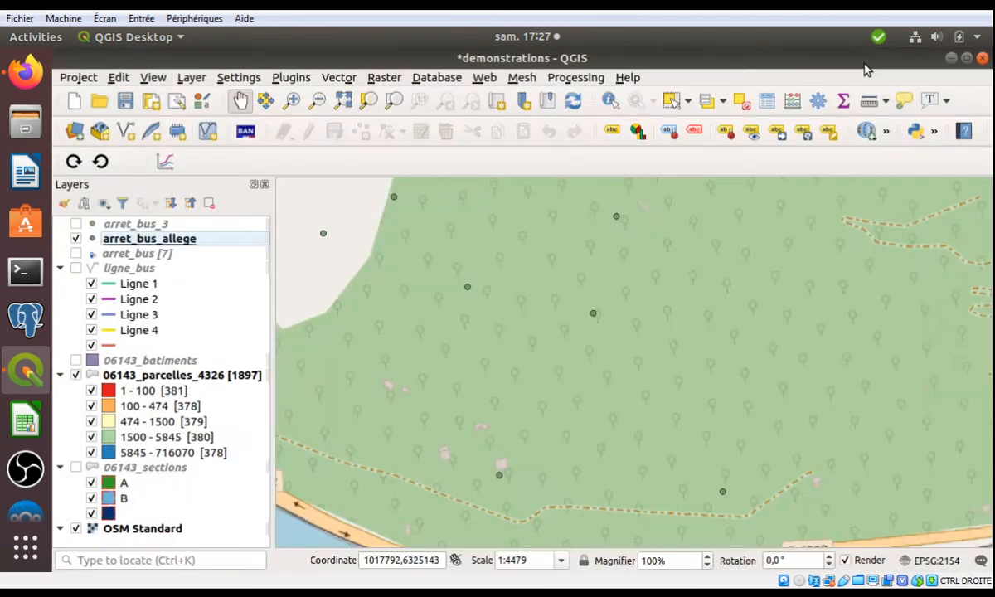
# Review the fields in arret_bus's attribute table and the layer information of the rebuilt arret_bus_allege
pyautogui.rightClick(114, 239)
pyautogui.click(109, 248)
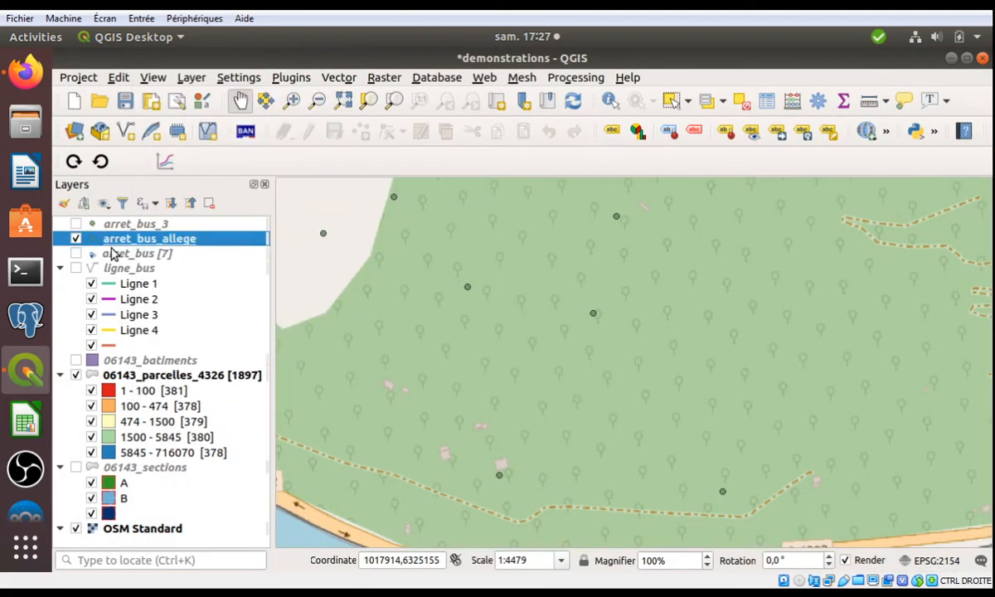
pyautogui.click(113, 253)
pyautogui.click(763, 105)
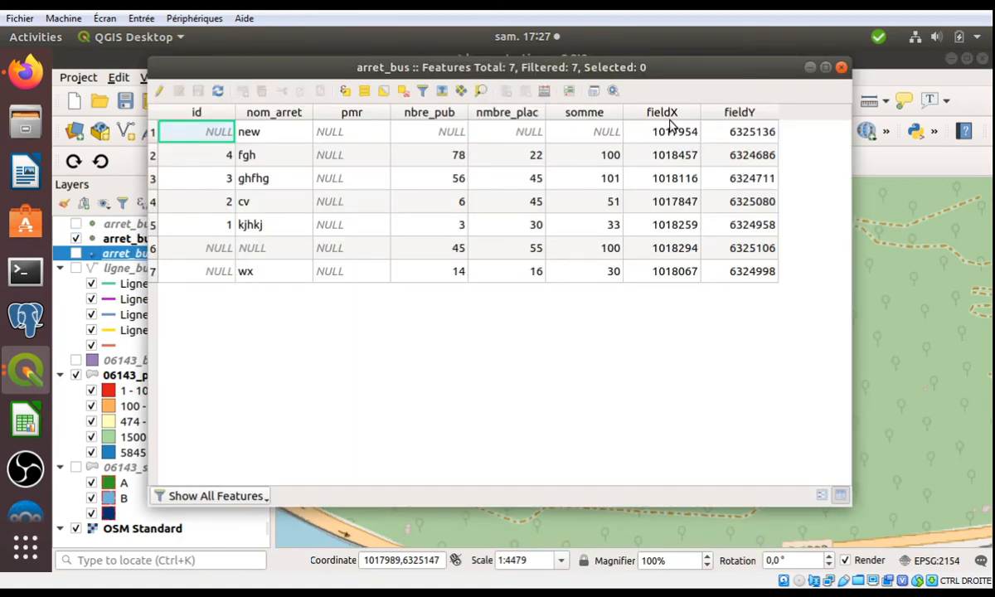
pyautogui.click(842, 68)
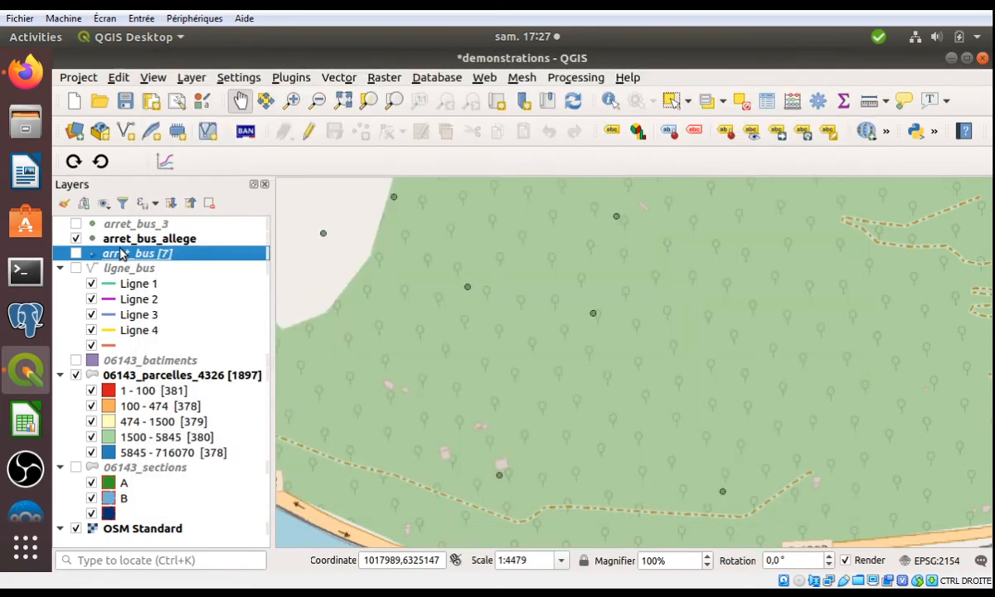
pyautogui.click(114, 245)
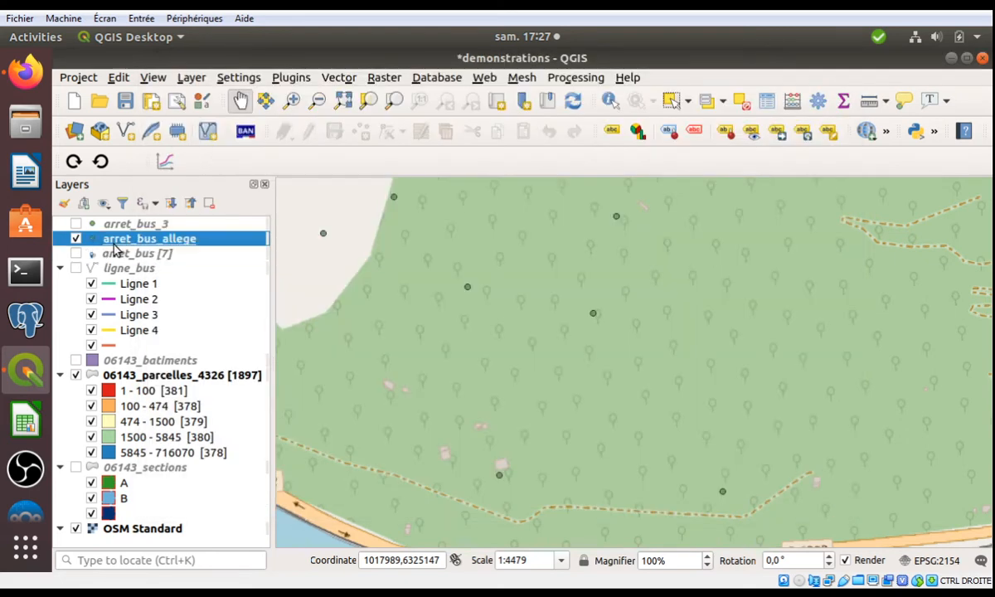
pyautogui.doubleClick(116, 243)
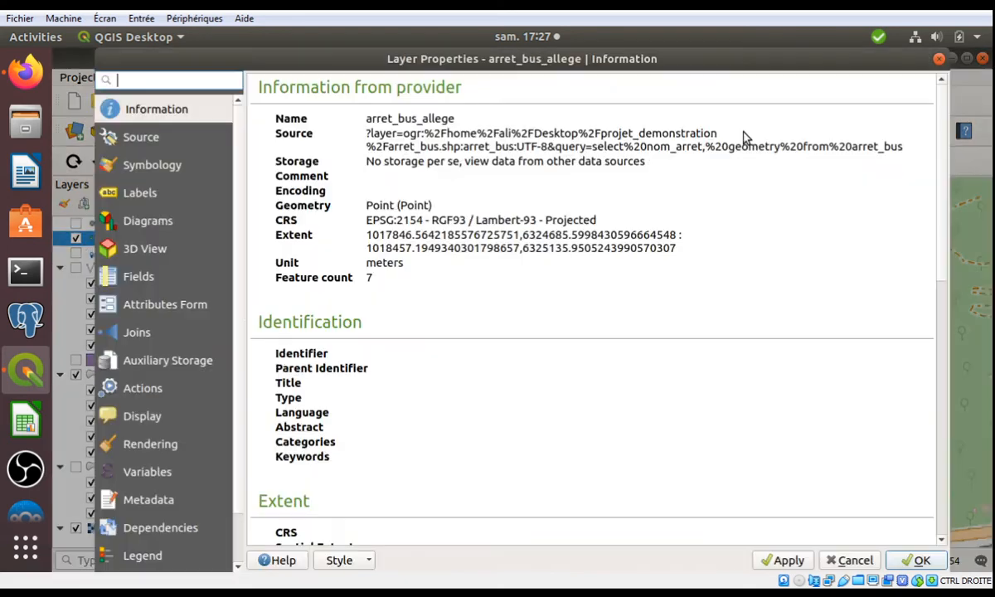
pyautogui.click(940, 59)
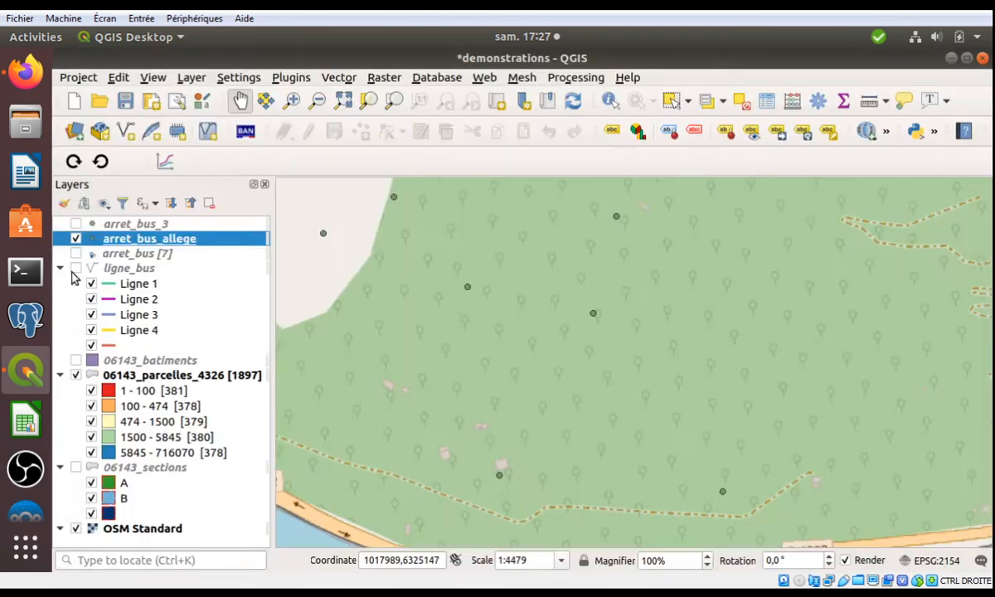
# Edit the arret_bus_allege virtual layer and add the fieldX column after geometry in its query
pyautogui.rightClick(110, 240)
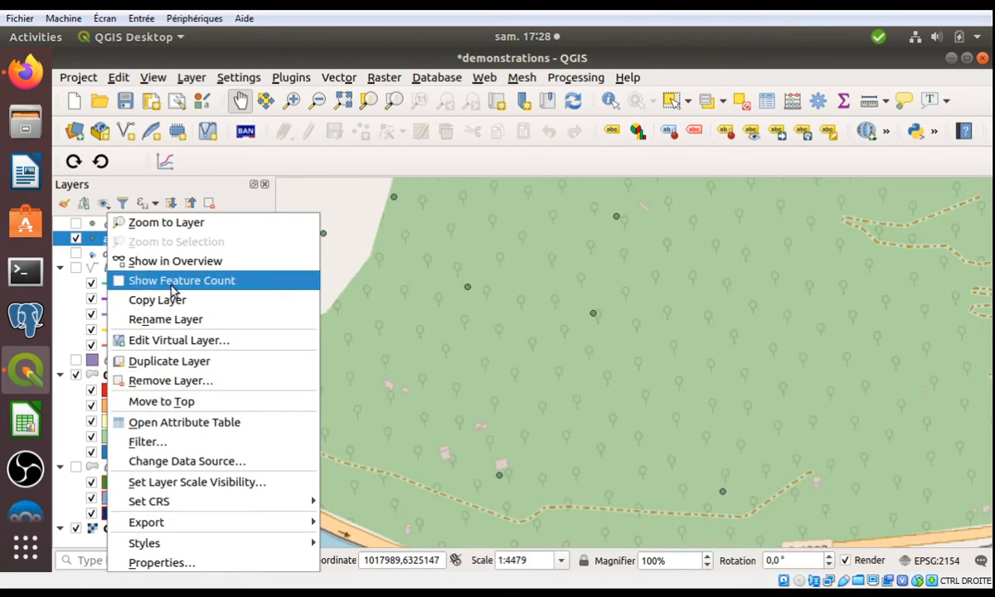
pyautogui.click(177, 344)
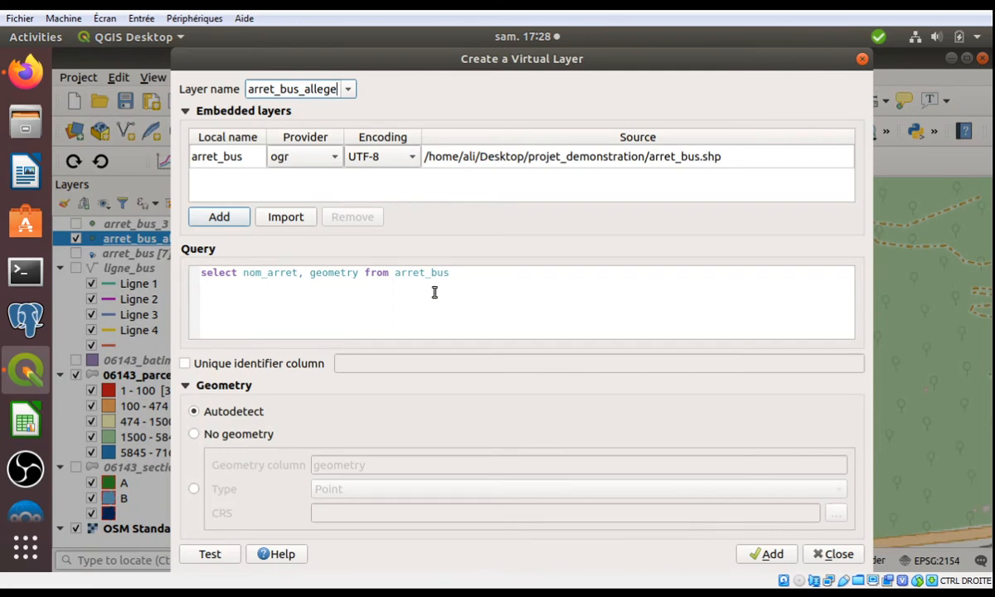
pyautogui.click(360, 275)
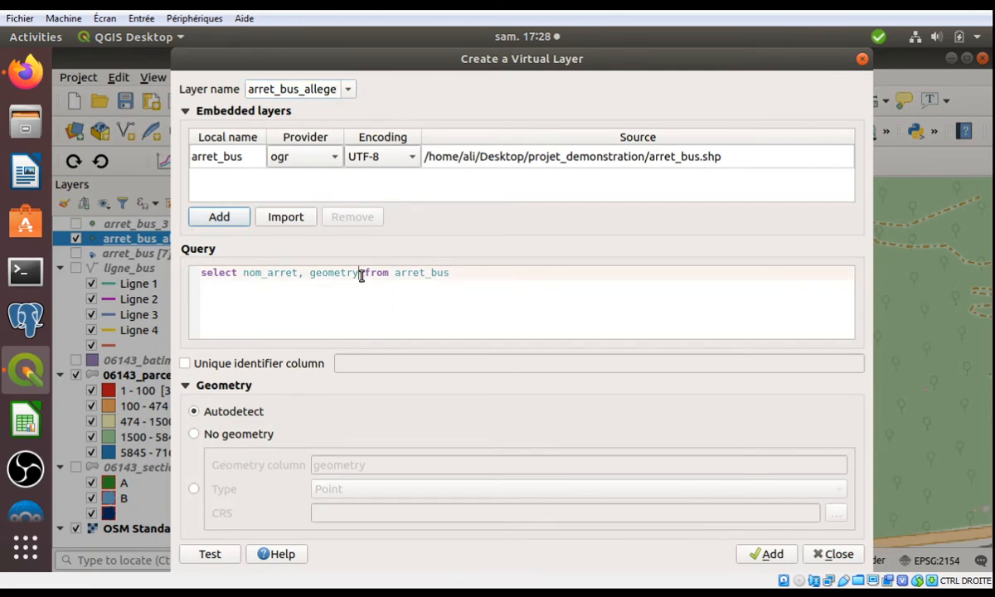
pyautogui.write('dielfX')
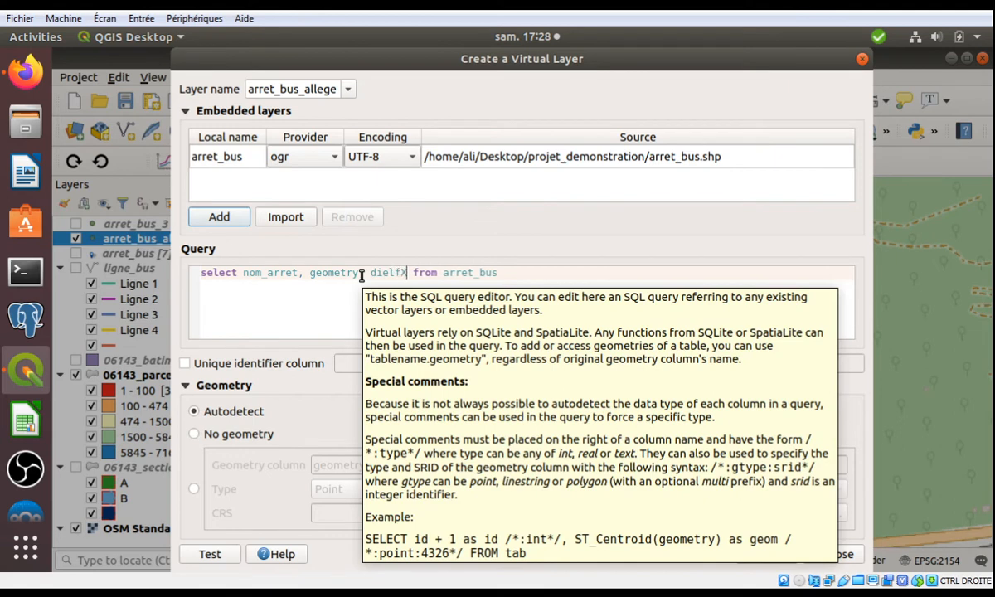
pyautogui.click(373, 274)
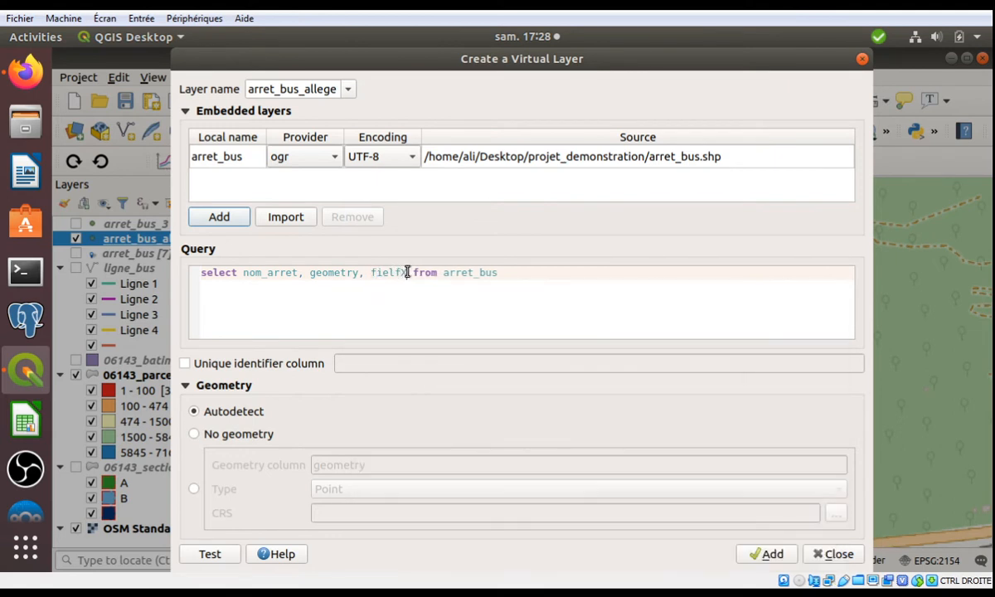
pyautogui.moveTo(407, 273); pyautogui.dragTo(398, 274)
pyautogui.press('BackSpace')
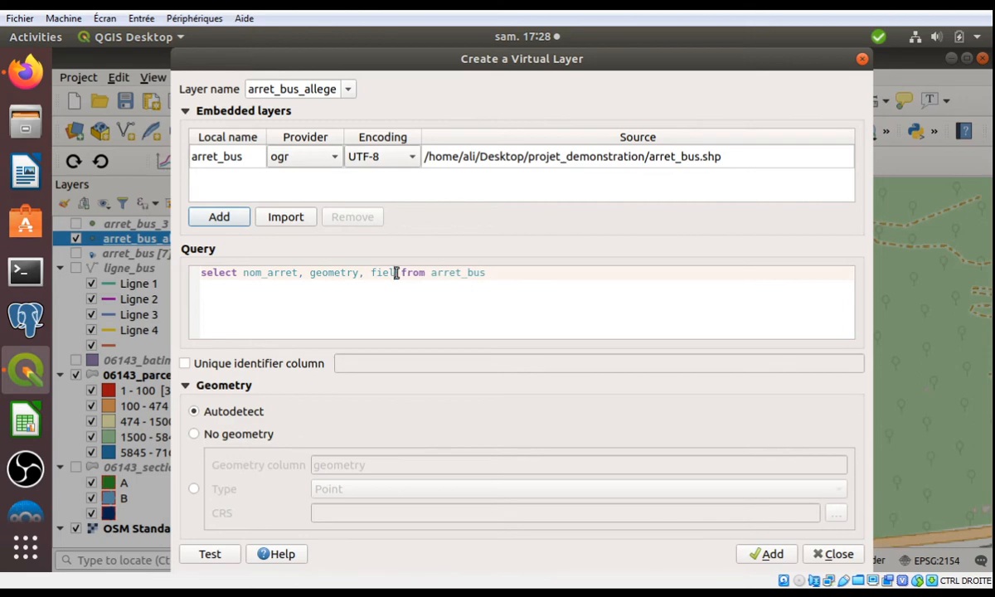
pyautogui.write('d')
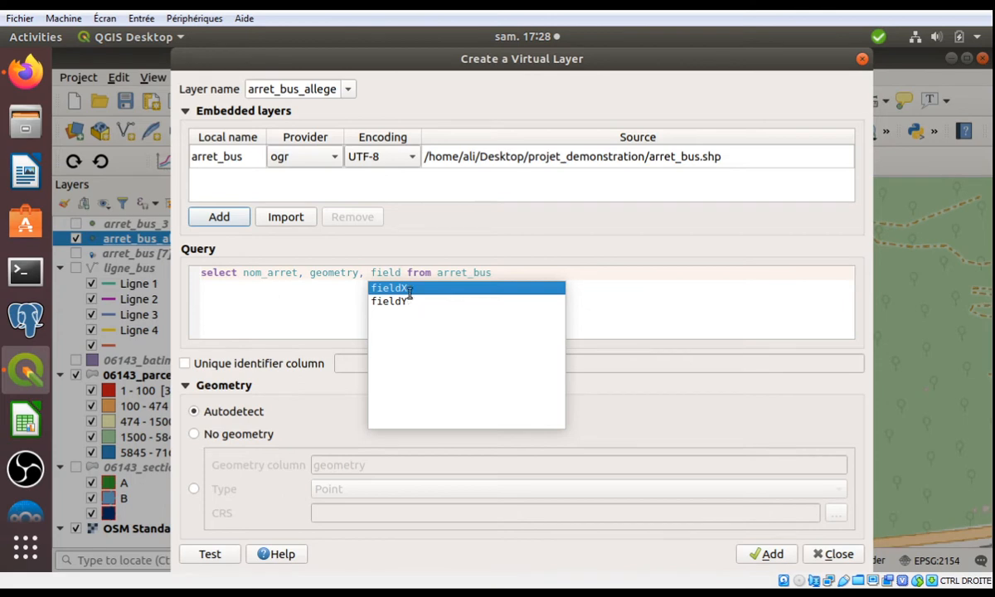
pyautogui.click(408, 289)
# Overwrite the existing arret_bus_allege layer with the extended query and check its attribute table
pyautogui.press('Return')
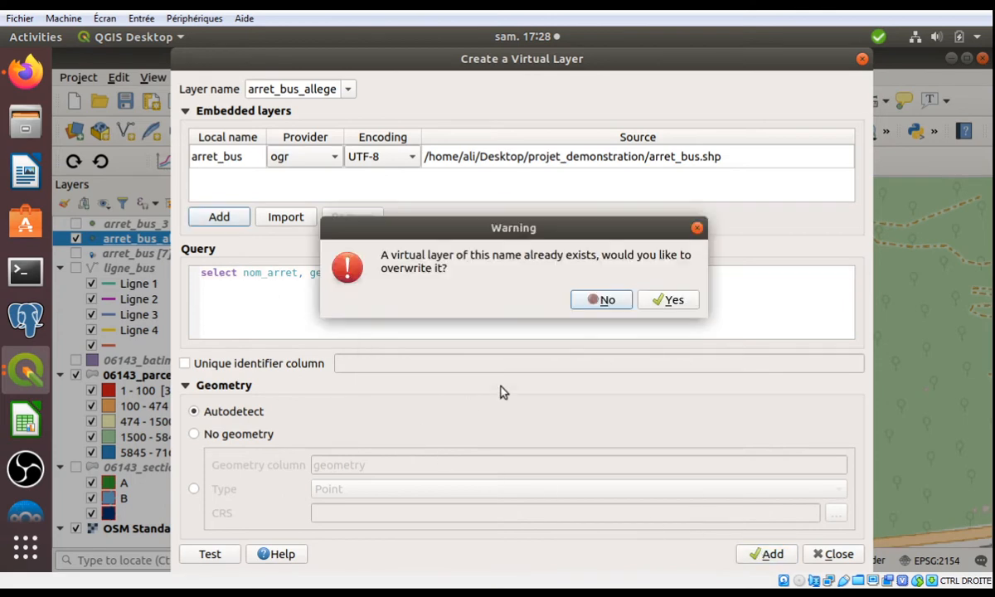
pyautogui.click(673, 299)
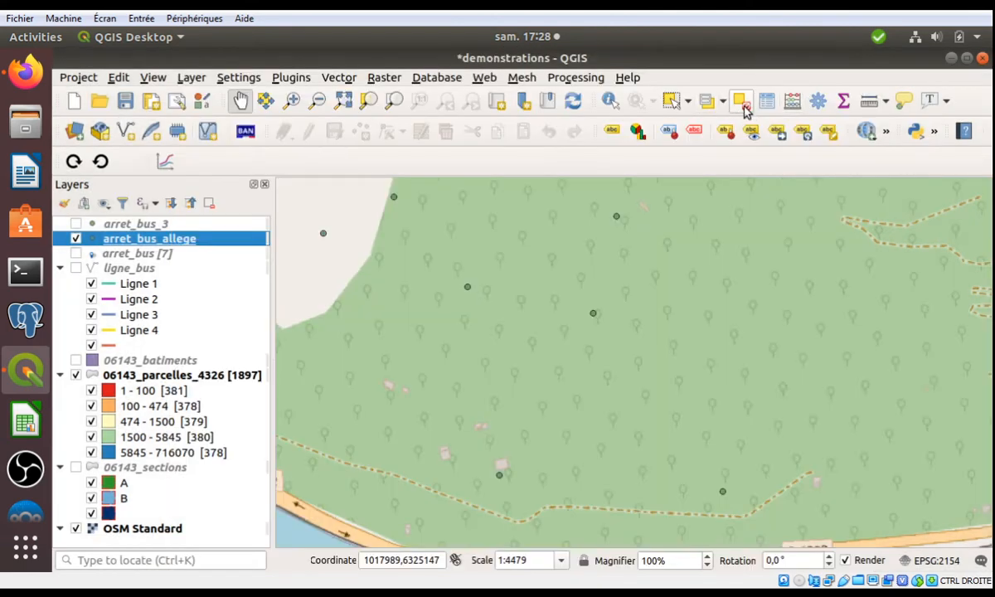
pyautogui.click(765, 110)
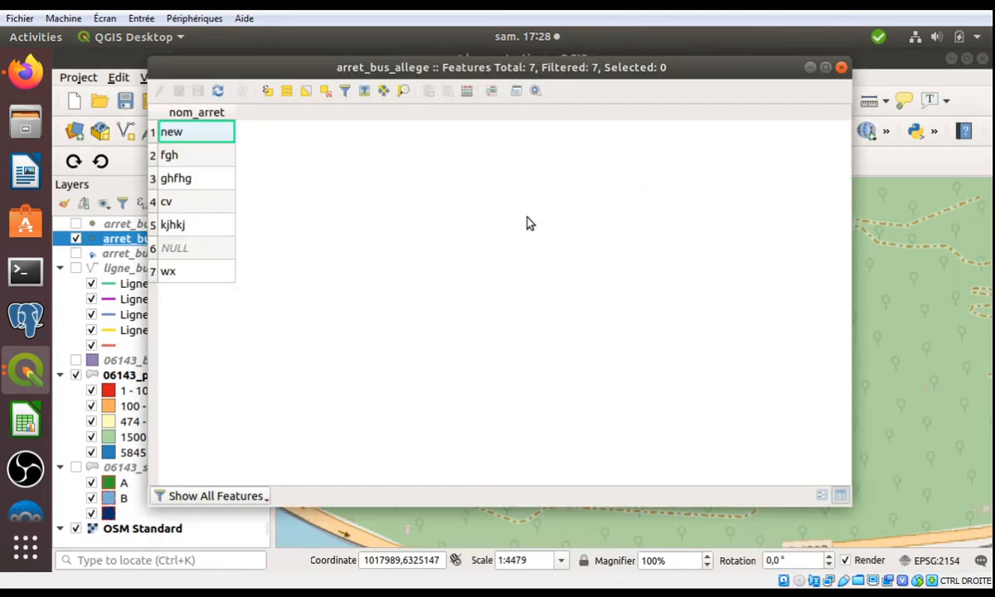
# Reopen the arret_bus_allege virtual layer definition and insert ",fieldX" after geometry in its query
pyautogui.click(841, 67)
pyautogui.rightClick(123, 242)
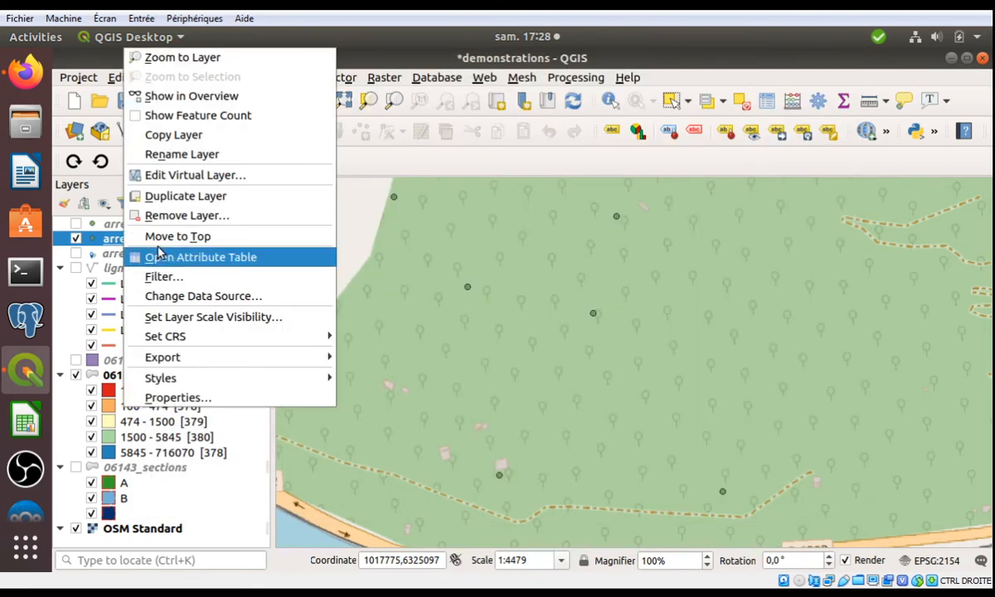
pyautogui.click(196, 177)
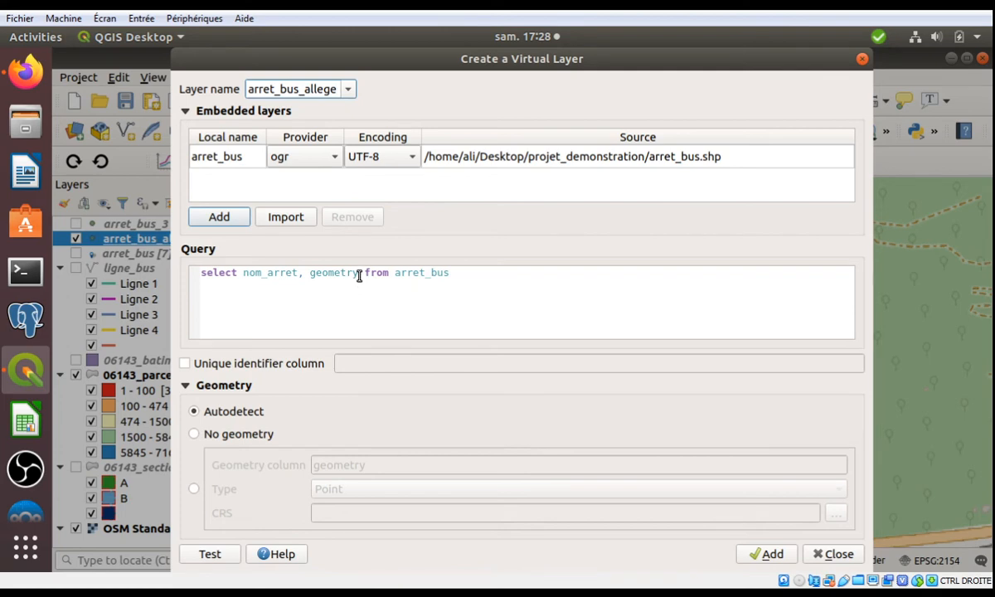
pyautogui.click(361, 273)
pyautogui.write(',field')
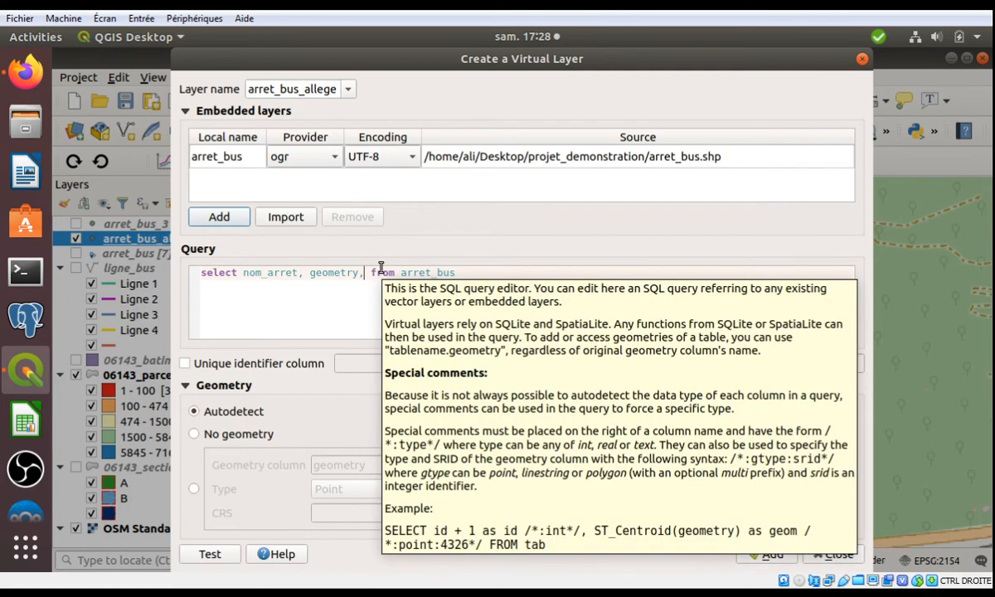
pyautogui.write('x')
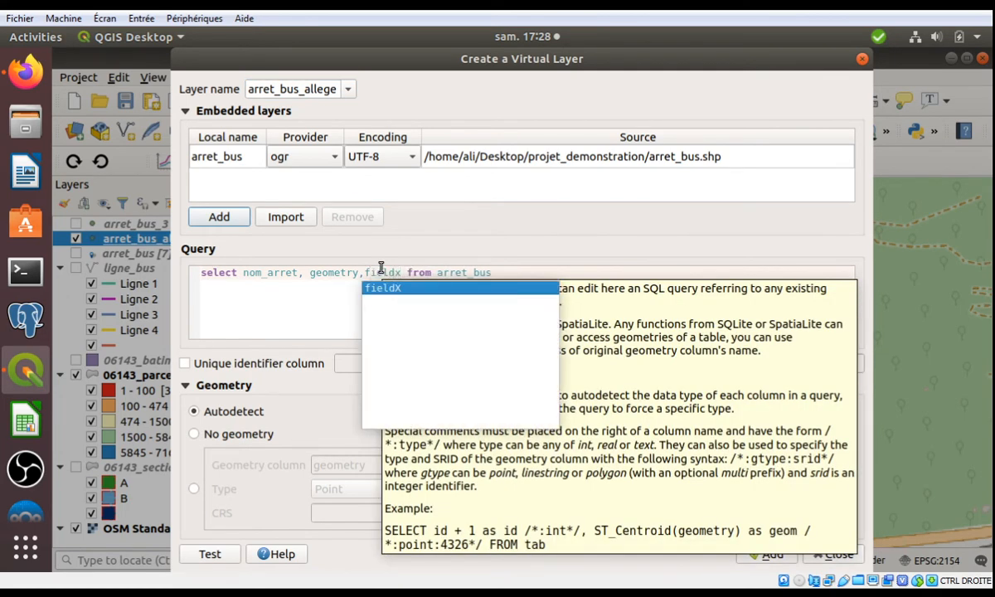
pyautogui.doubleClick(389, 289)
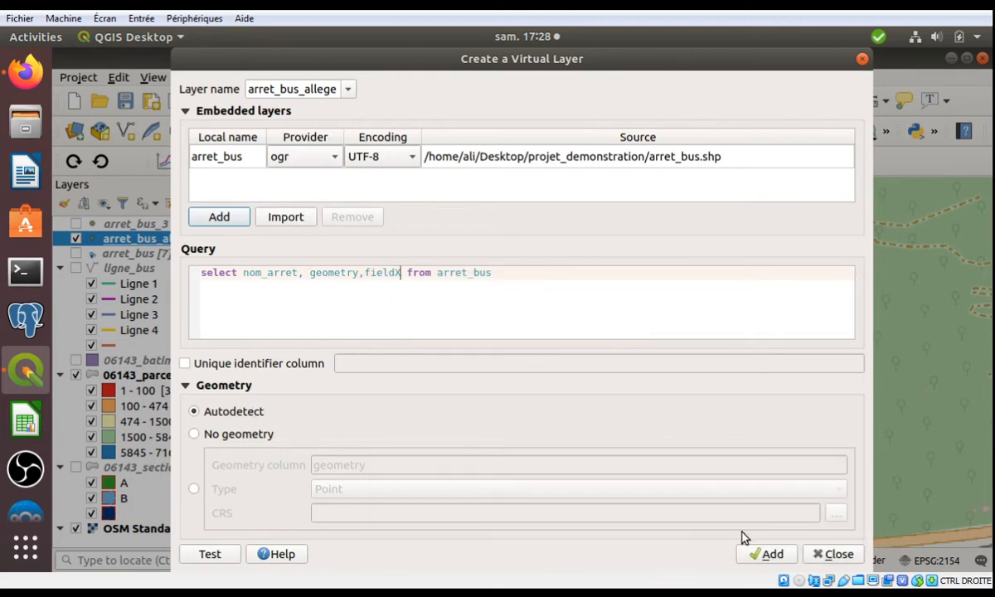
# Overwrite the existing arret_bus_allege layer with the fieldX query and check its attribute table
pyautogui.click(769, 554)
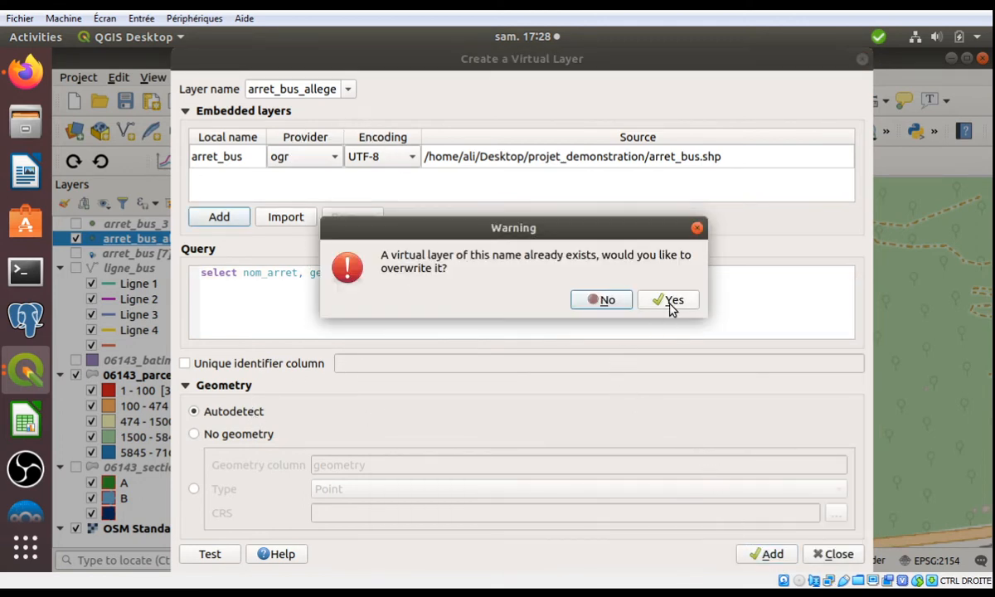
pyautogui.click(670, 304)
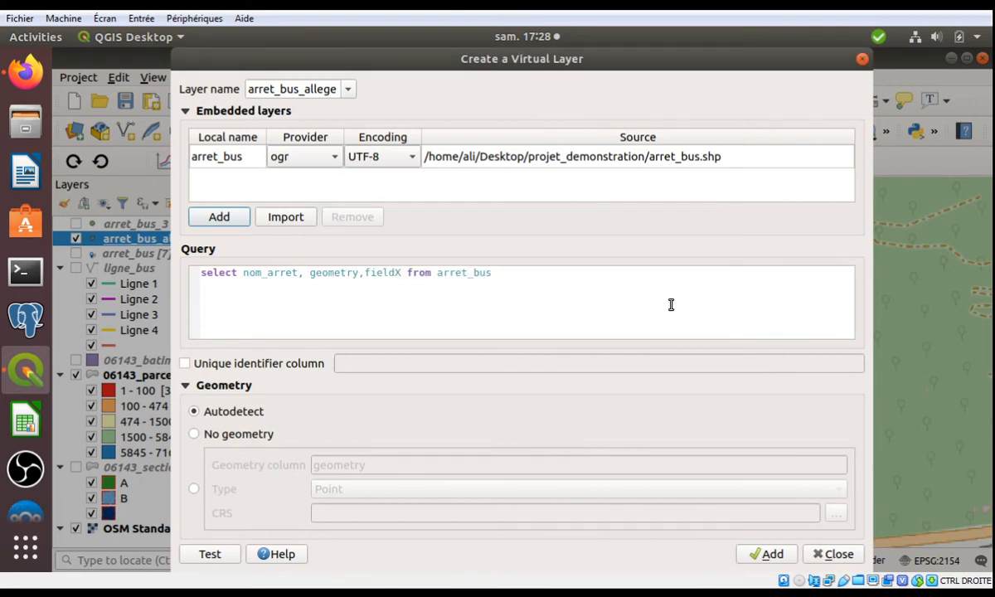
pyautogui.click(862, 60)
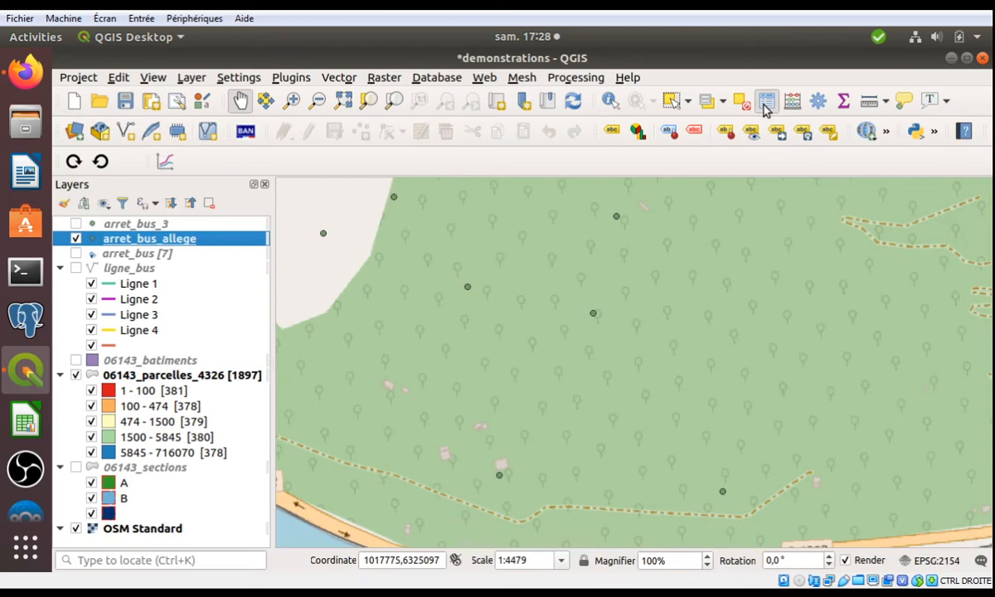
pyautogui.press('F6')
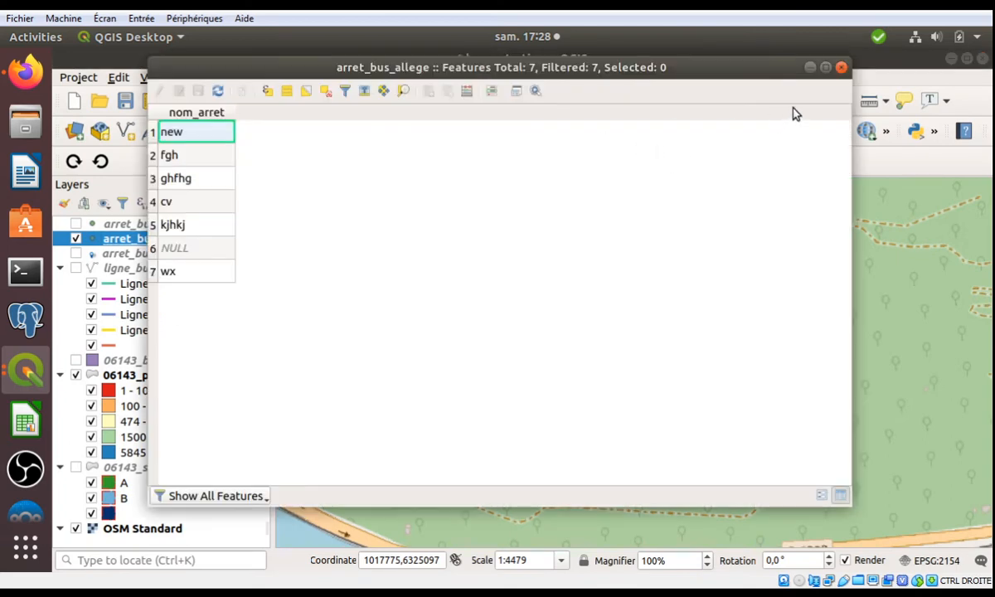
pyautogui.click(842, 69)
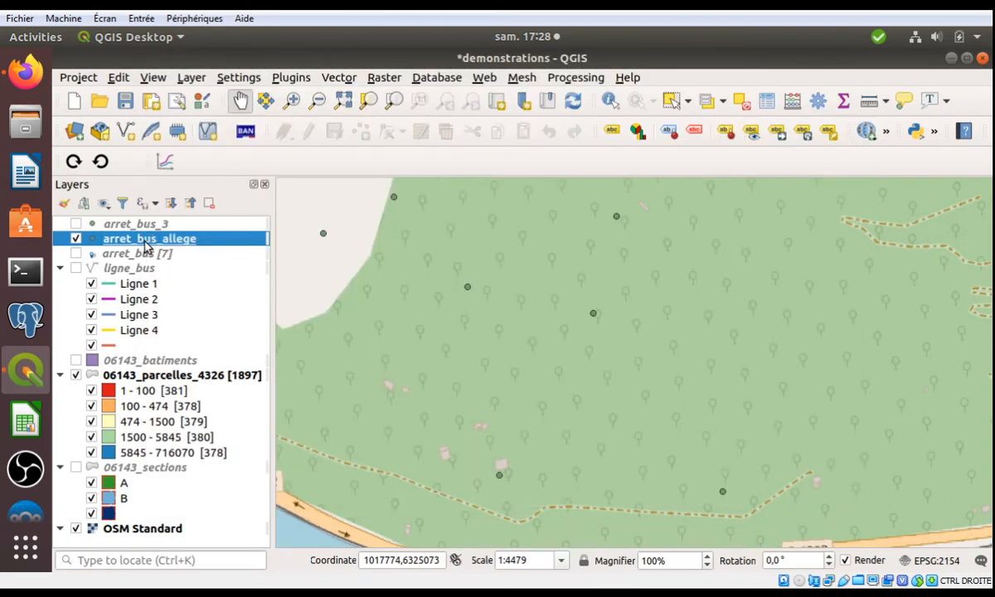
# Review the source information and field list in arret_bus_allege's properties, including the field calculator available there
pyautogui.doubleClick(158, 239)
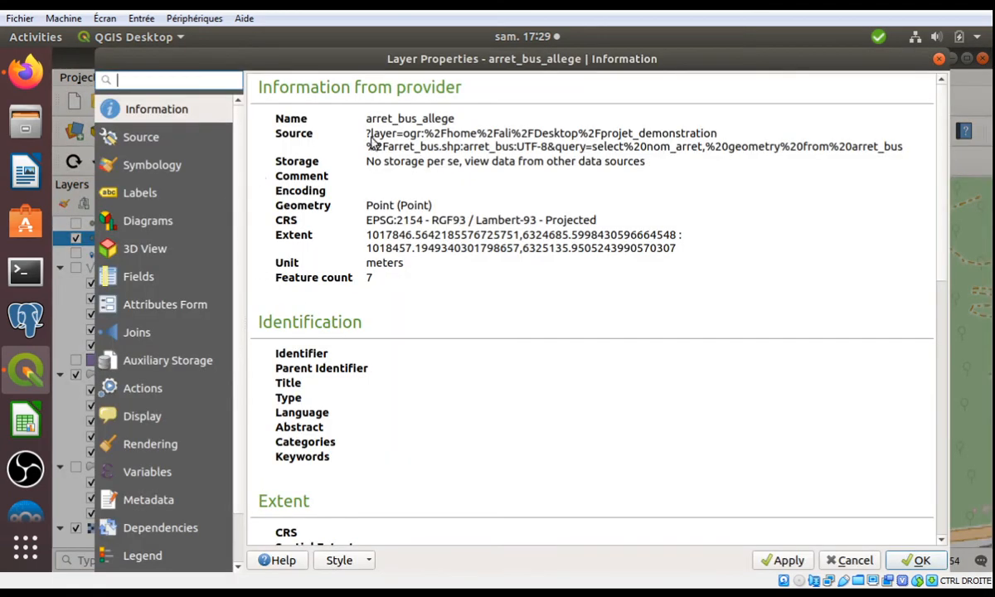
pyautogui.click(153, 166)
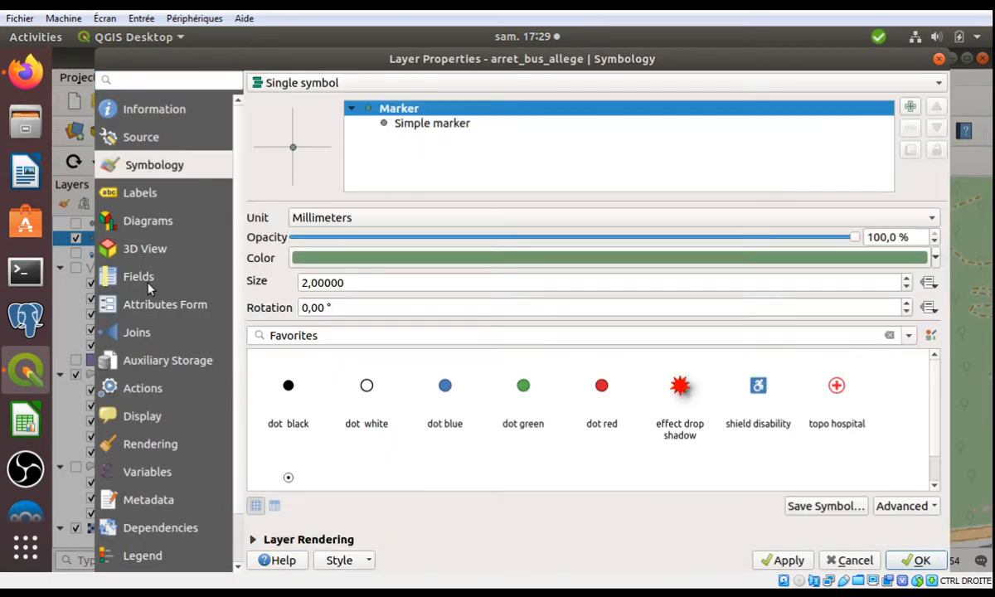
pyautogui.click(142, 279)
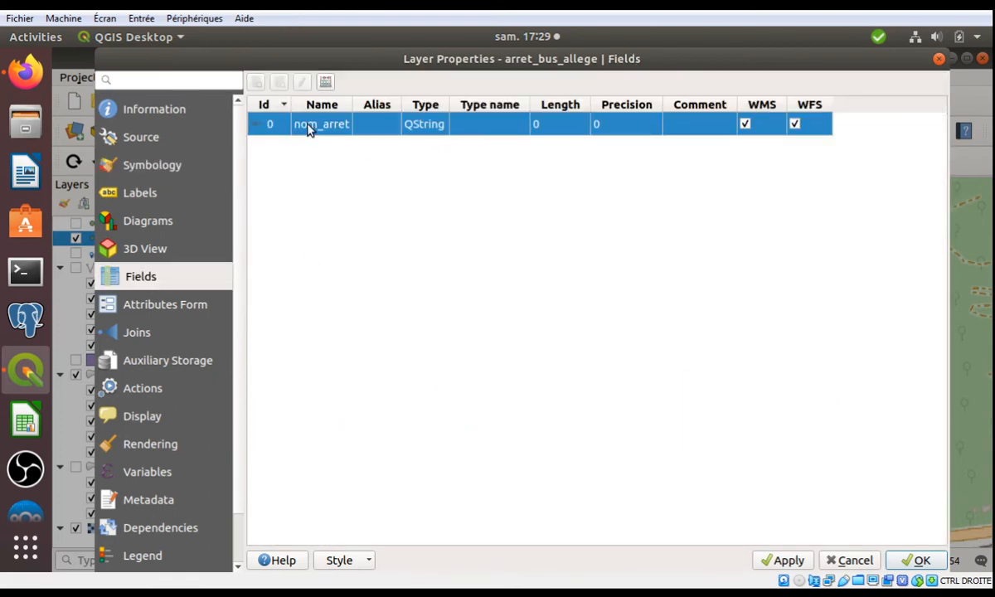
pyautogui.click(326, 82)
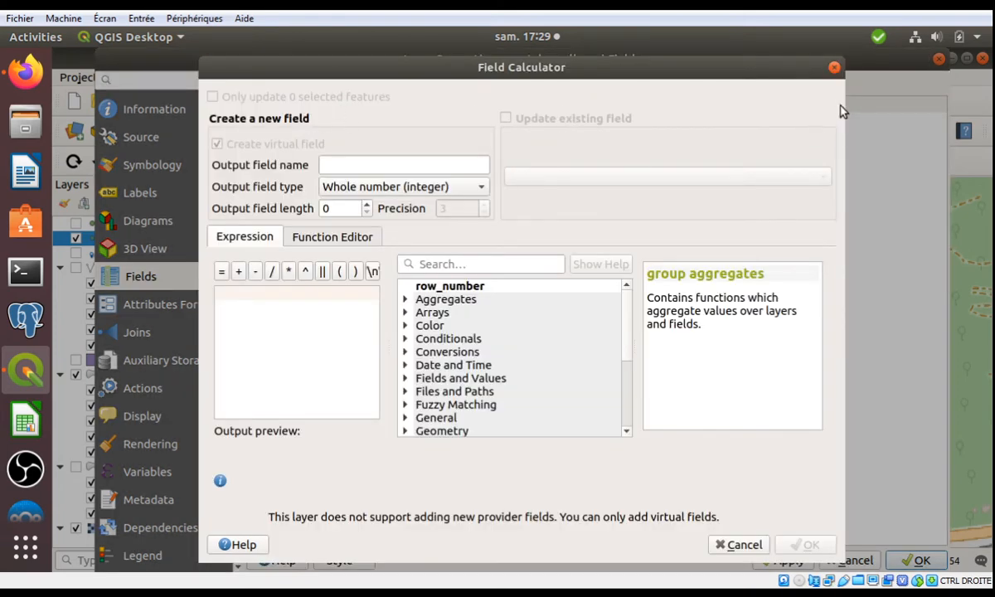
pyautogui.click(835, 68)
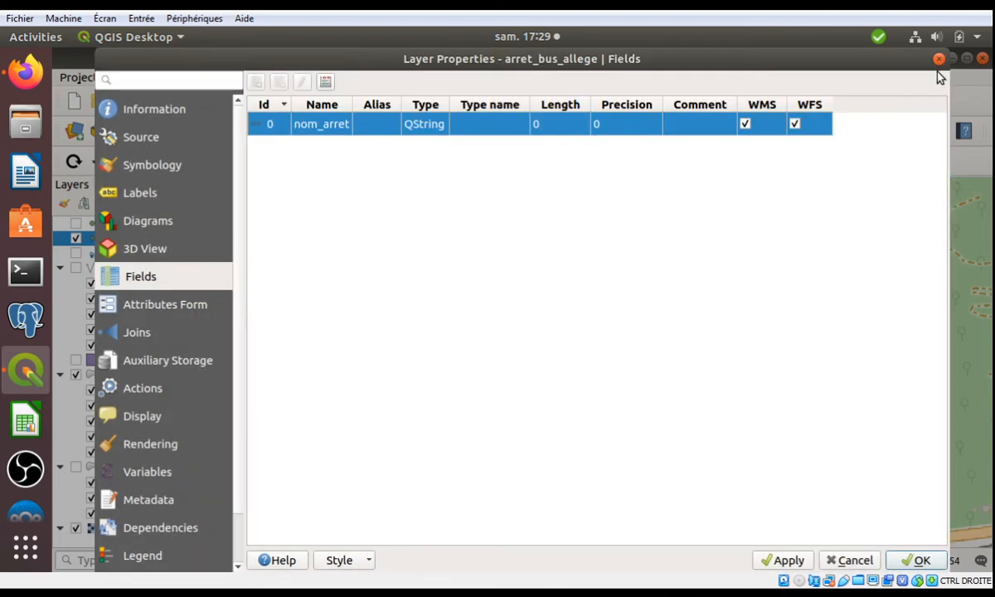
pyautogui.click(938, 60)
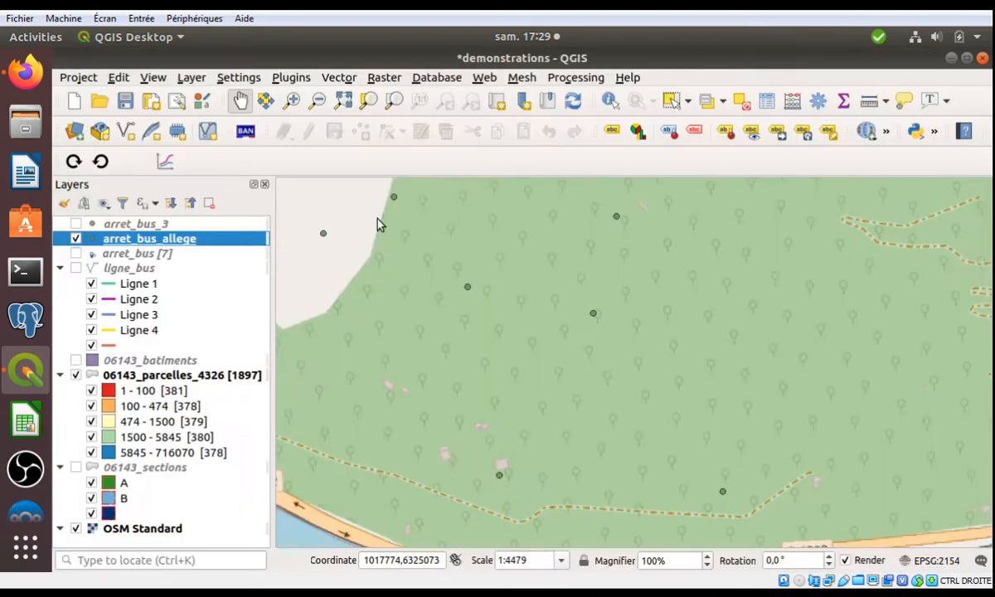
# Edit the arret_bus_allege virtual layer and insert fieldX between nom_arret and geometry in its query
pyautogui.rightClick(136, 240)
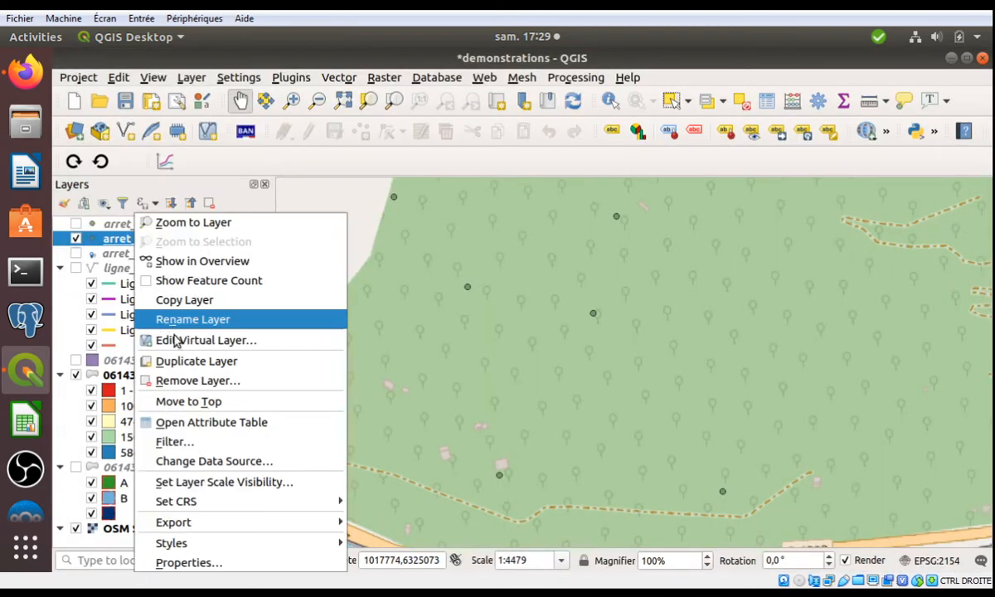
pyautogui.click(187, 340)
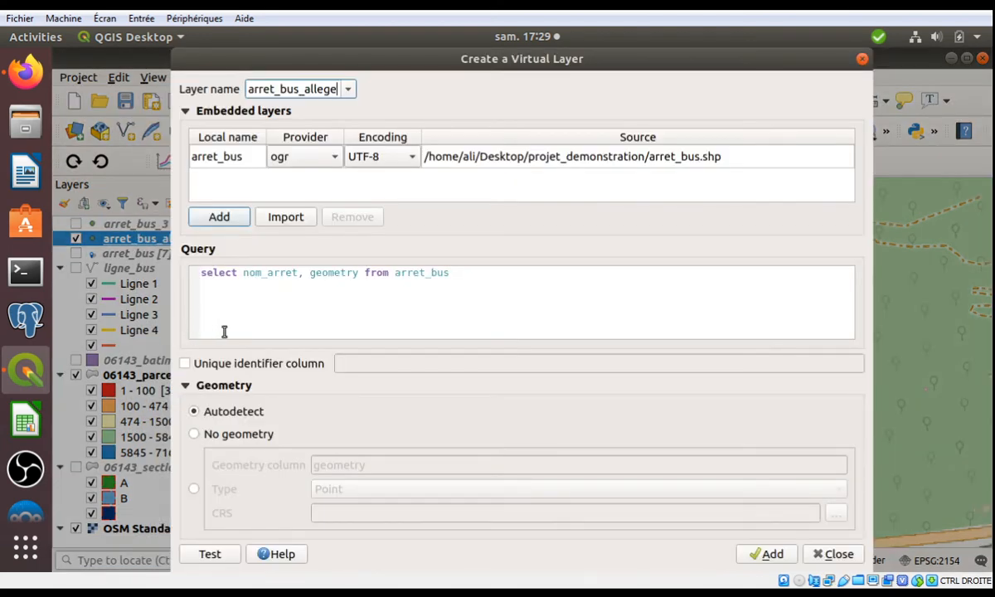
pyautogui.click(310, 274)
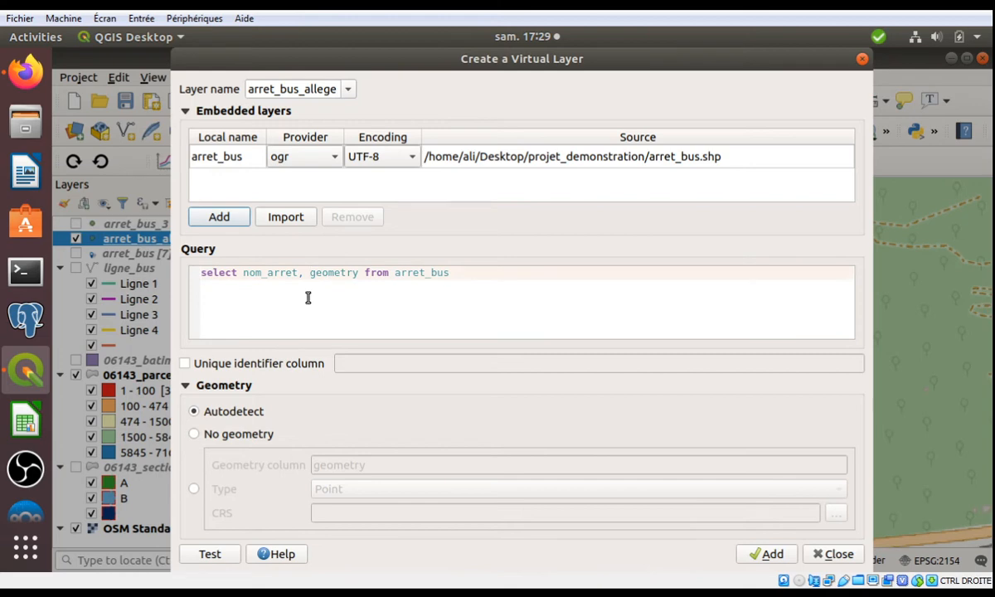
pyautogui.write('FIELD')
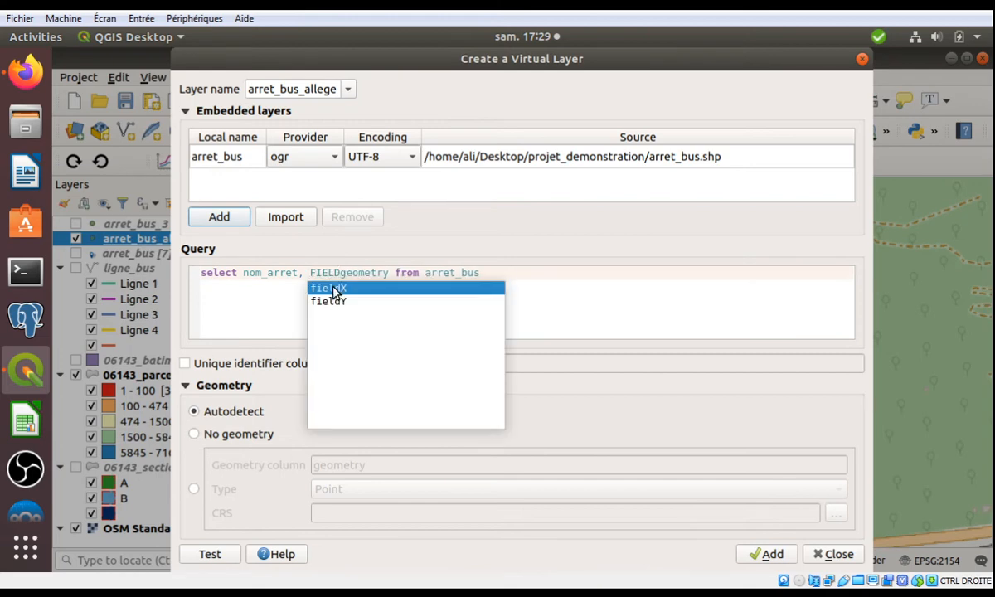
pyautogui.click(334, 289)
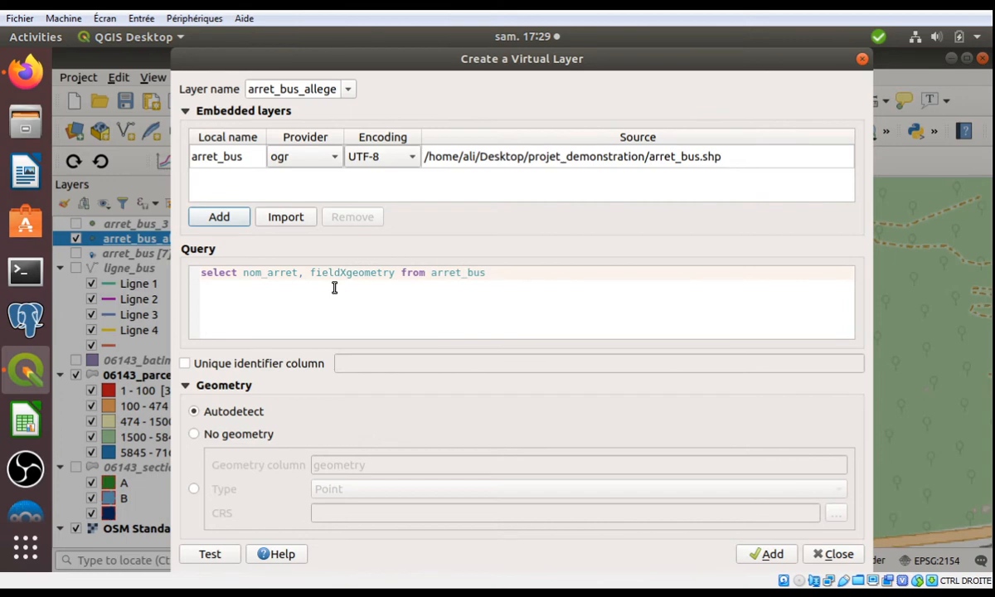
pyautogui.write(',')
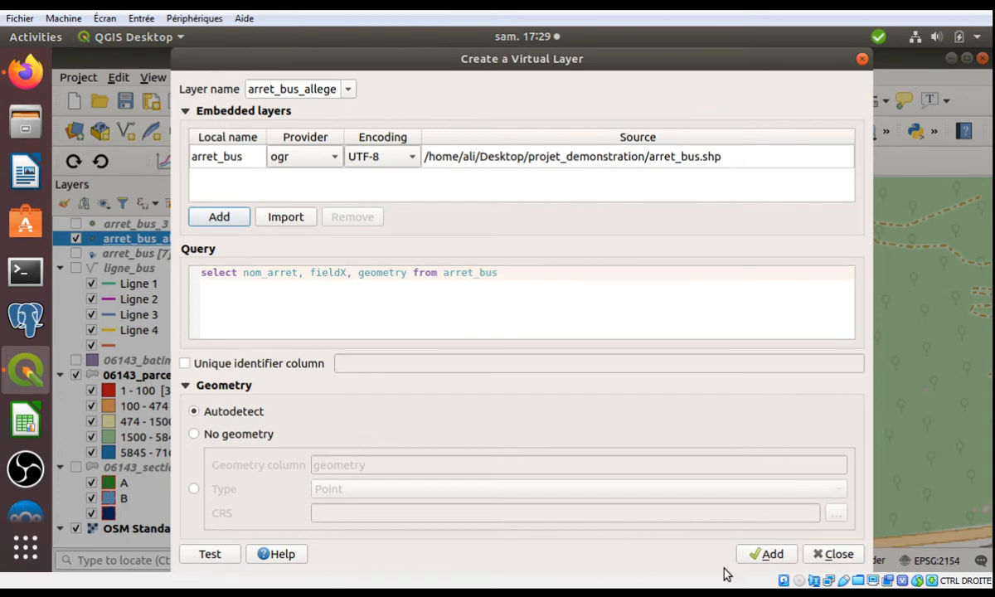
# Overwrite arret_bus_allege with the query "select nom_arret, fieldX, geometry from arret_bus" and view its attribute table
pyautogui.click(778, 557)
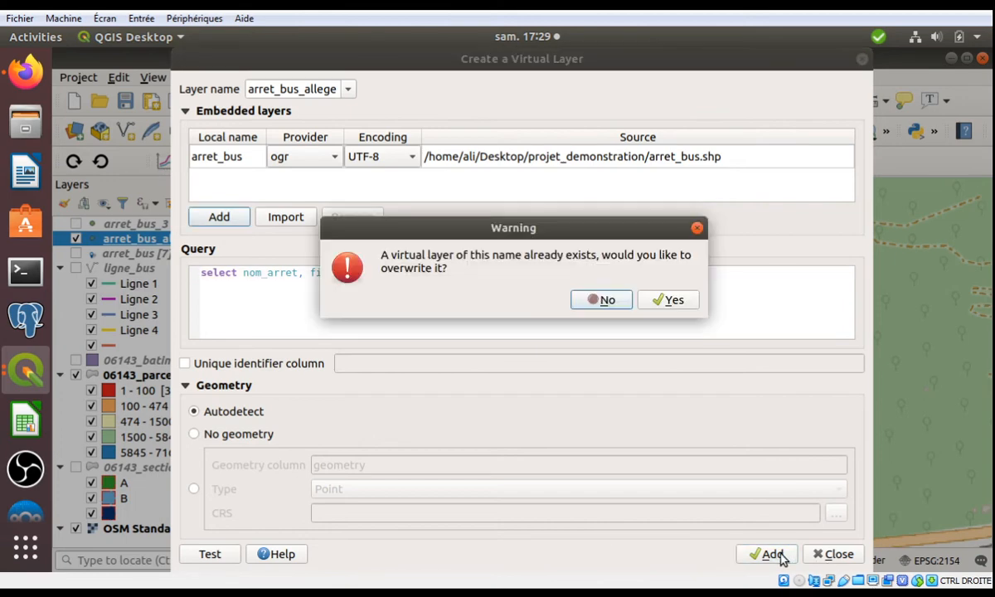
pyautogui.click(669, 299)
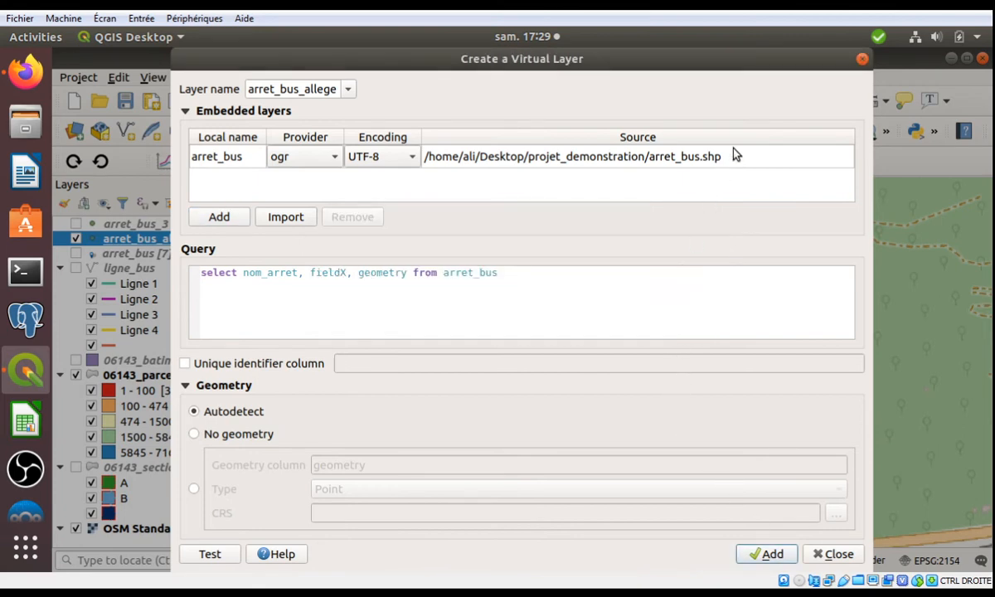
pyautogui.click(862, 59)
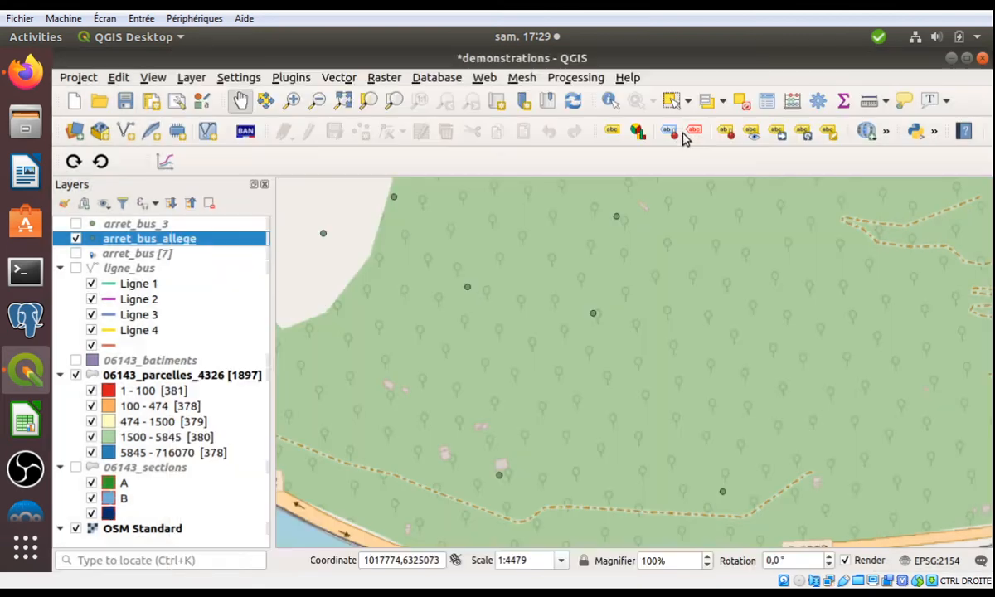
pyautogui.click(764, 105)
# Edit the arret_bus_allege virtual layer and import ligne_bus as a second embedded layer
pyautogui.rightClick(150, 238)
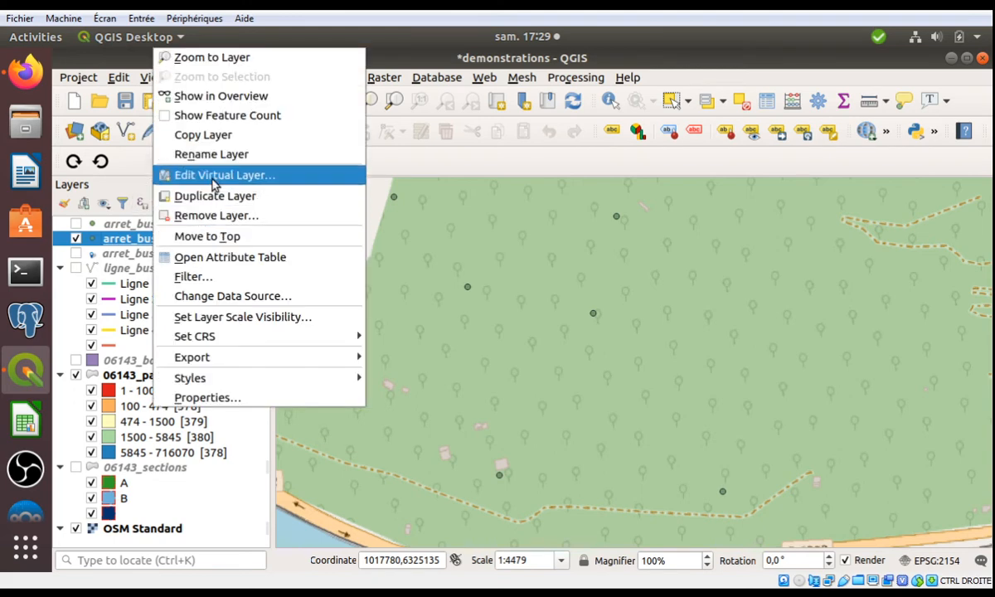
pyautogui.click(212, 179)
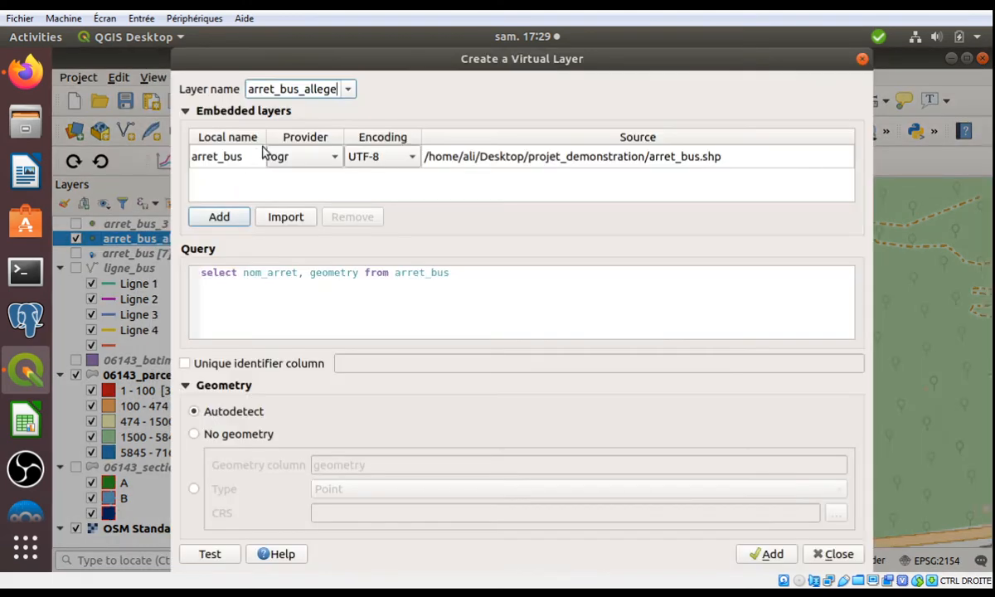
pyautogui.click(271, 213)
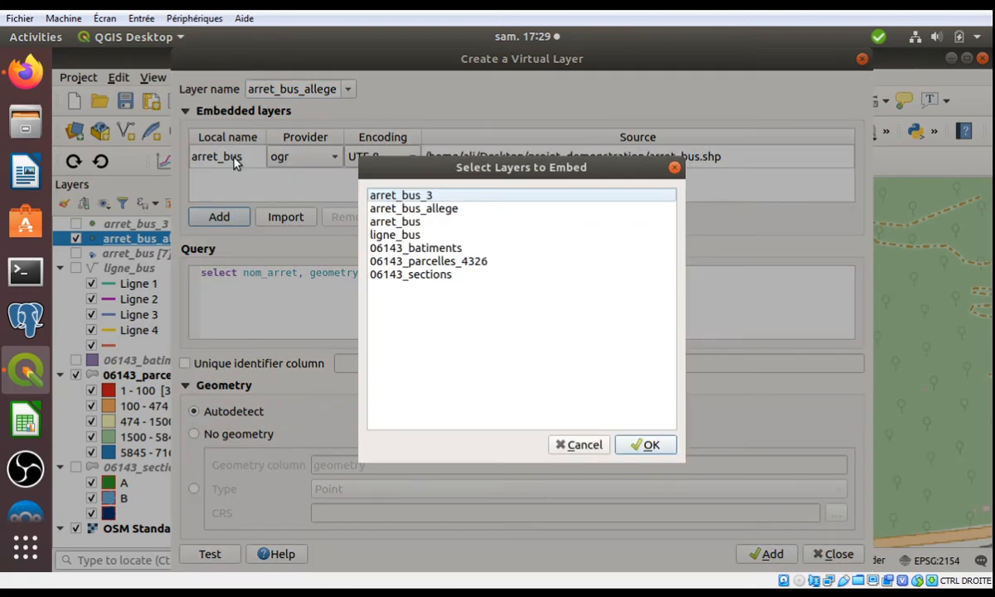
pyautogui.click(388, 234)
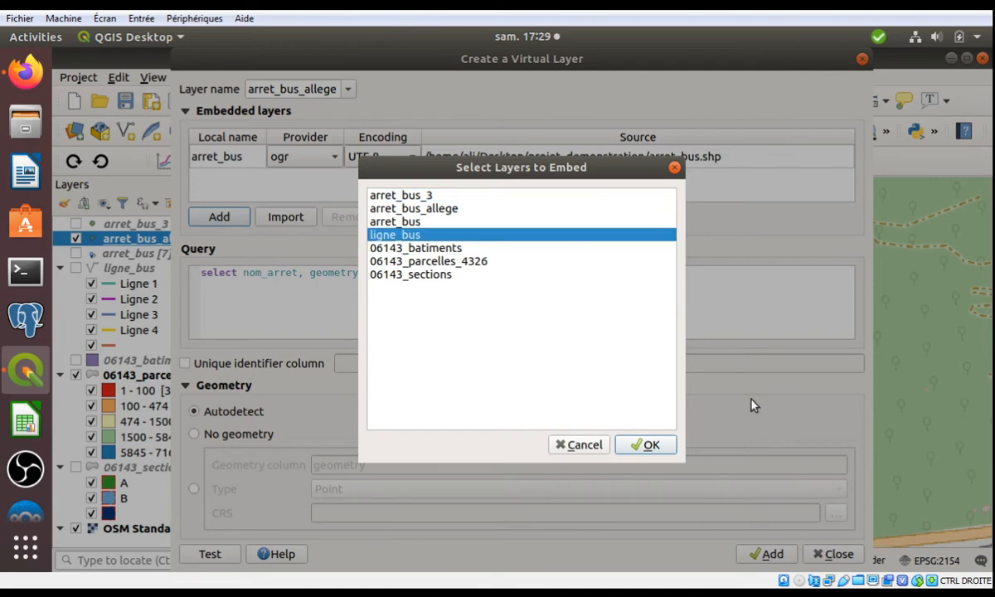
pyautogui.click(652, 445)
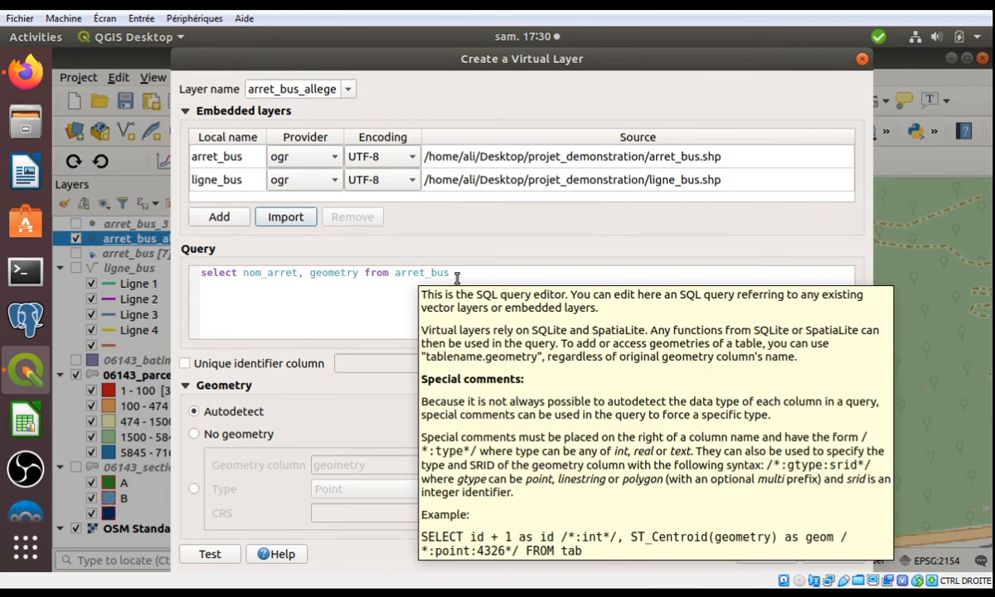
# Append "where" to the end of the virtual layer's query and test it
pyautogui.click(458, 276)
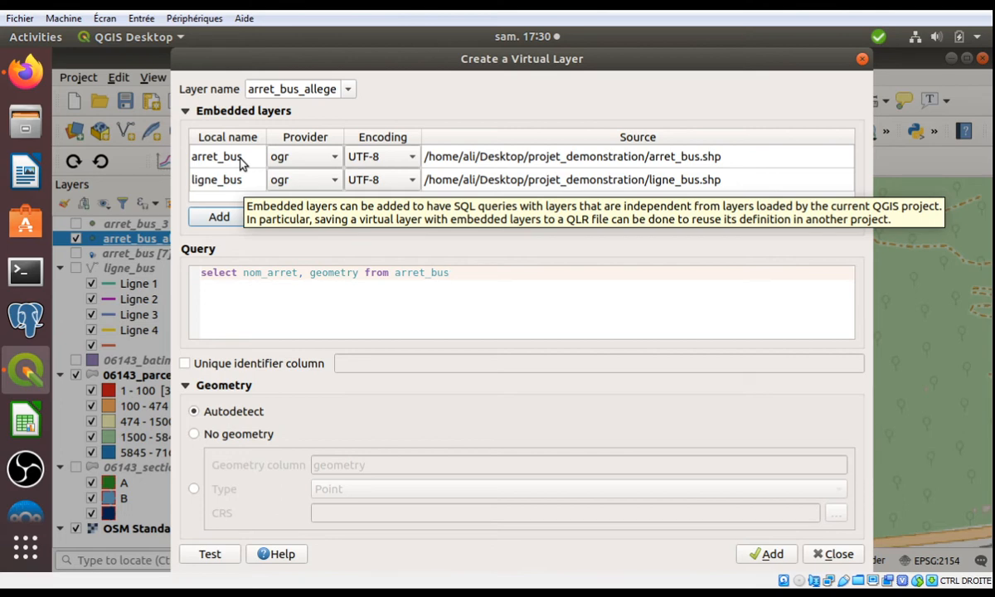
pyautogui.write('where')
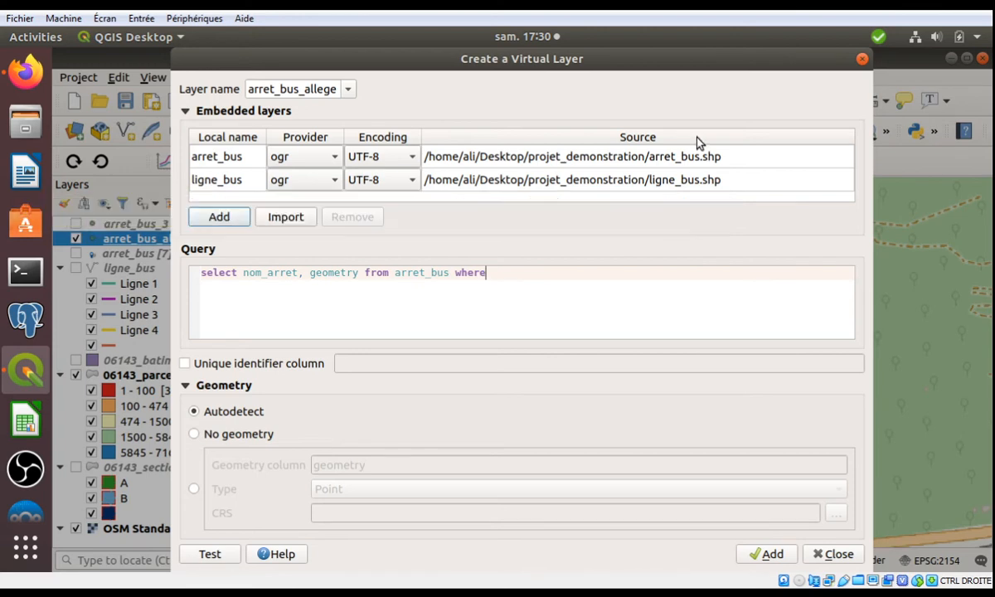
pyautogui.click(230, 554)
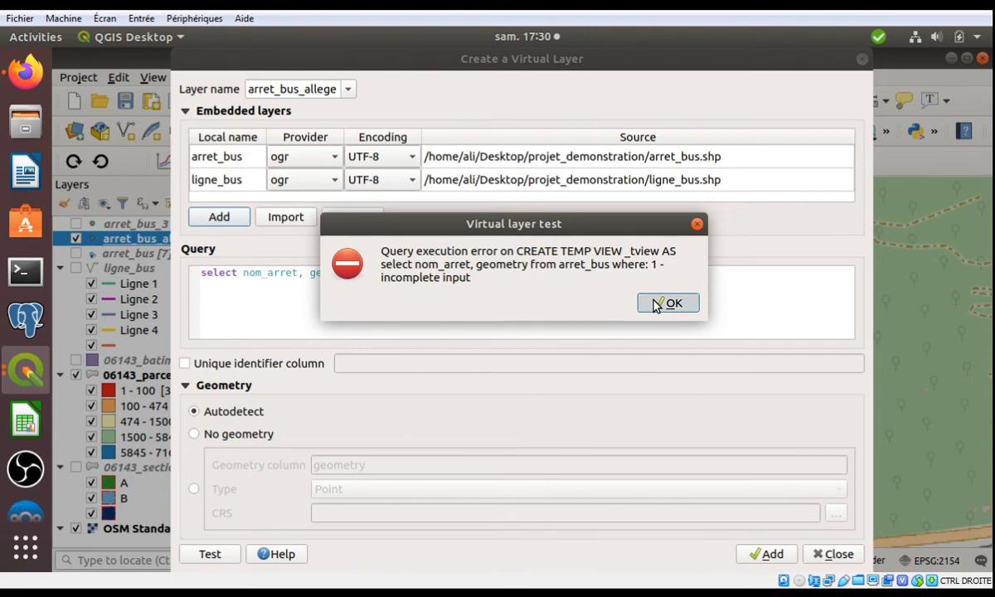
pyautogui.press('Return')
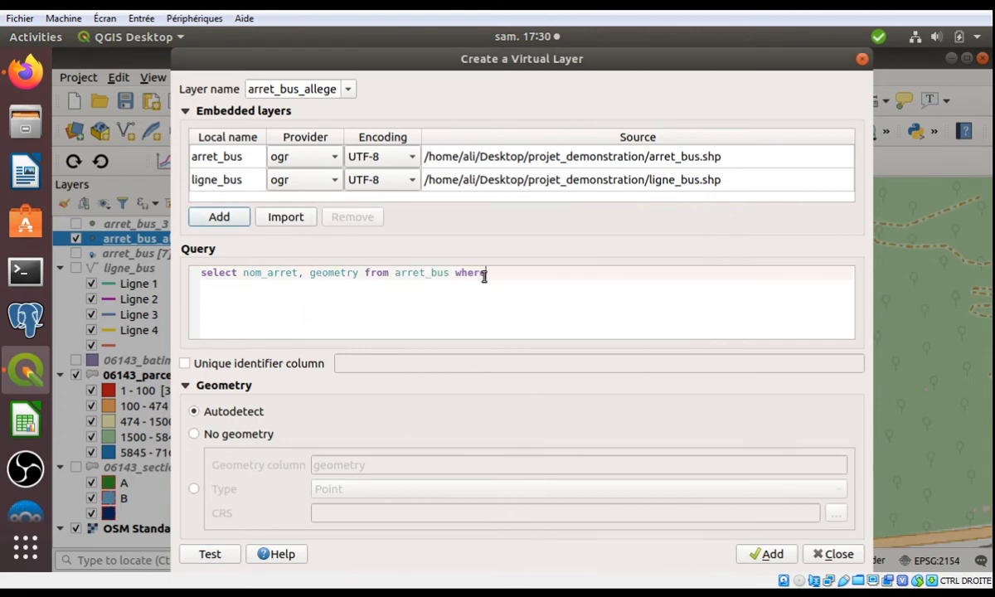
# Remove the trailing "where" from the virtual layer's query and insert fieldX between nom_arret and geometry
pyautogui.doubleClick(473, 276)
pyautogui.press('BackSpace')
pyautogui.click(304, 273)
pyautogui.write('fieldX')
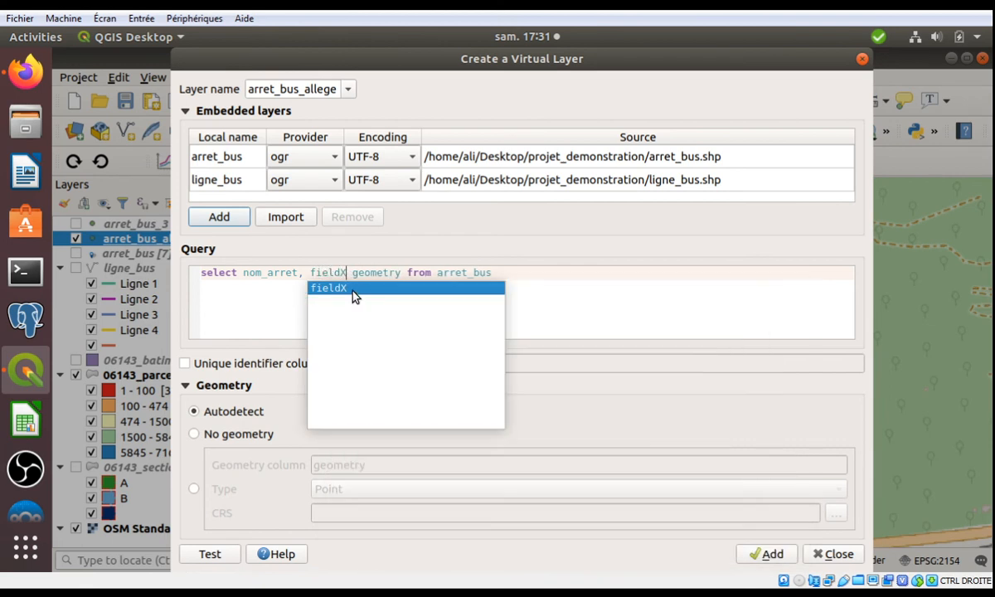
pyautogui.click(352, 292)
pyautogui.write(',')
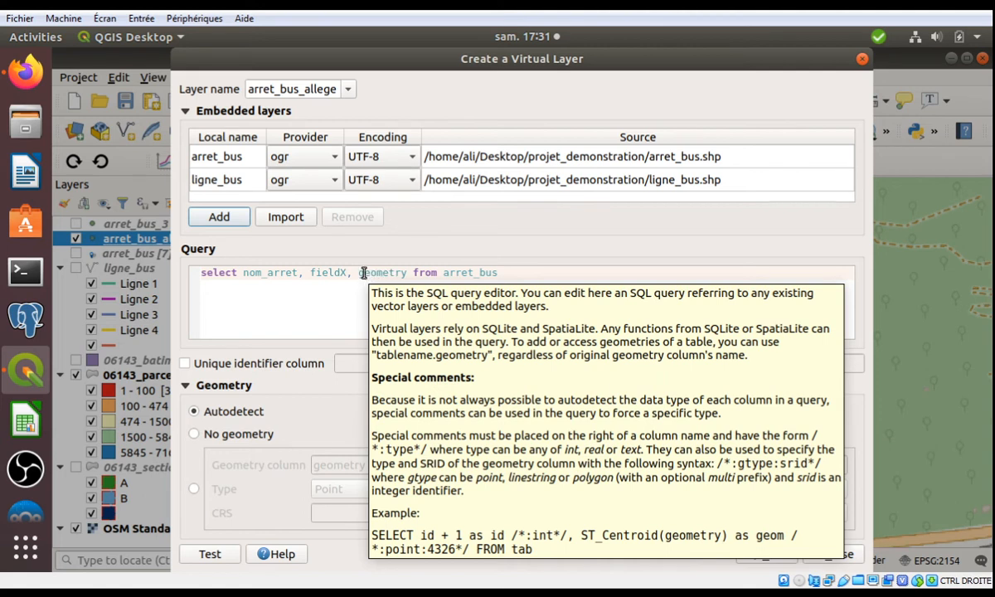
# Add st_buffer(5,geometry) as a further column after geometry in the query
pyautogui.moveTo(360, 274); pyautogui.dragTo(407, 274)
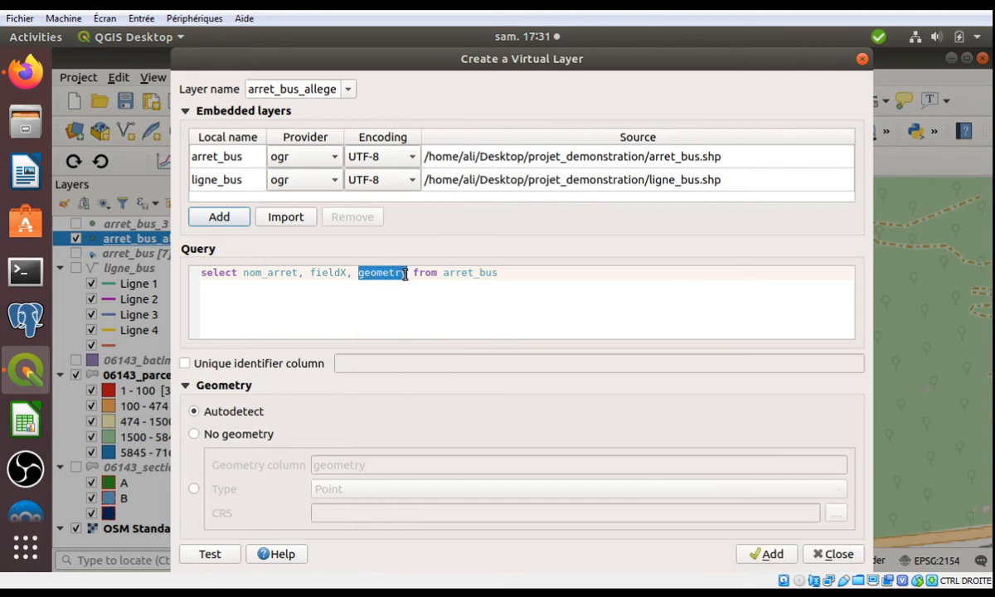
pyautogui.click(411, 277)
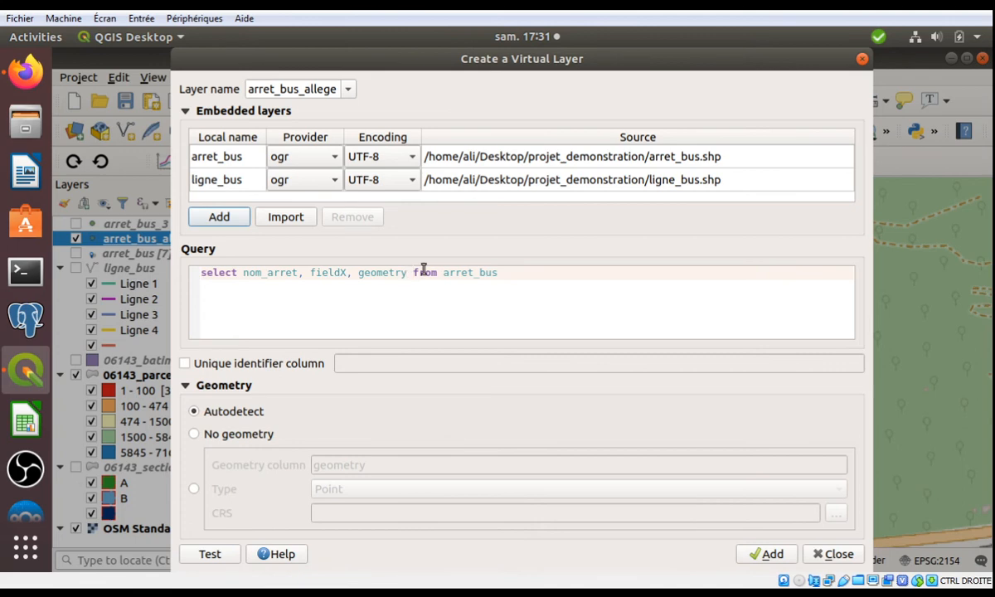
pyautogui.write(', STR')
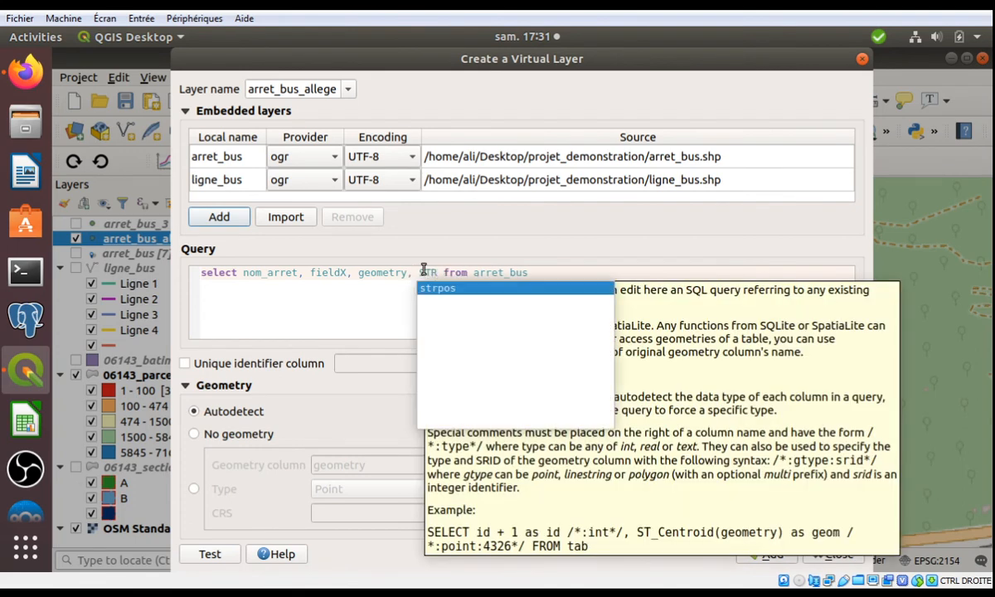
pyautogui.press('BackSpace')
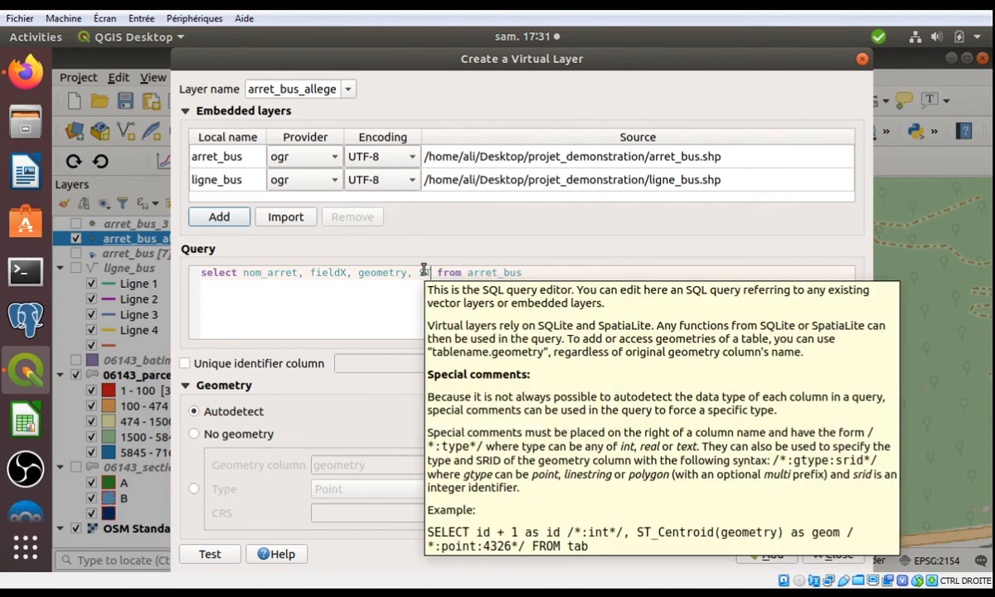
pyautogui.write('_B')
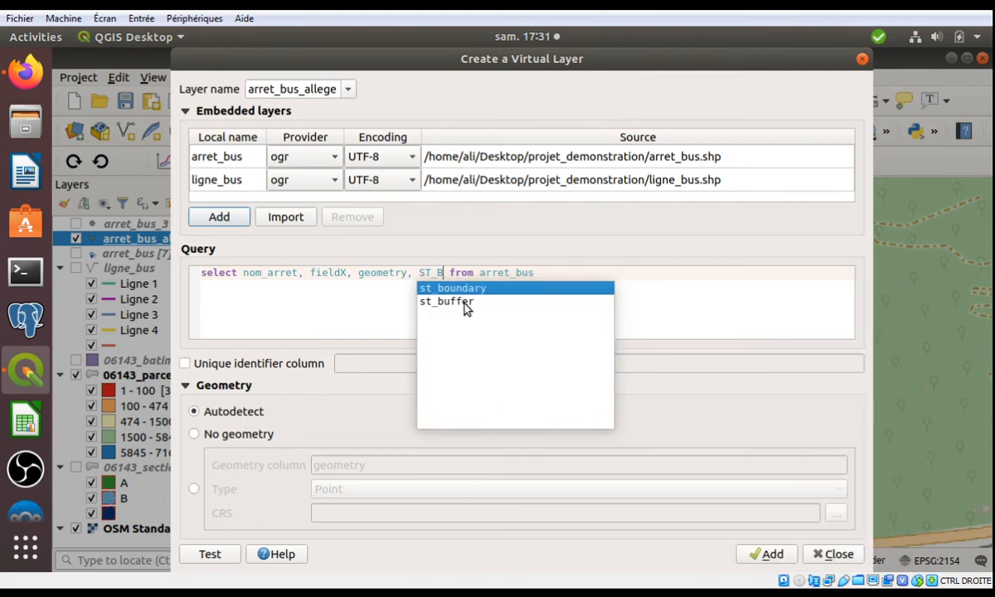
pyautogui.doubleClick(466, 303)
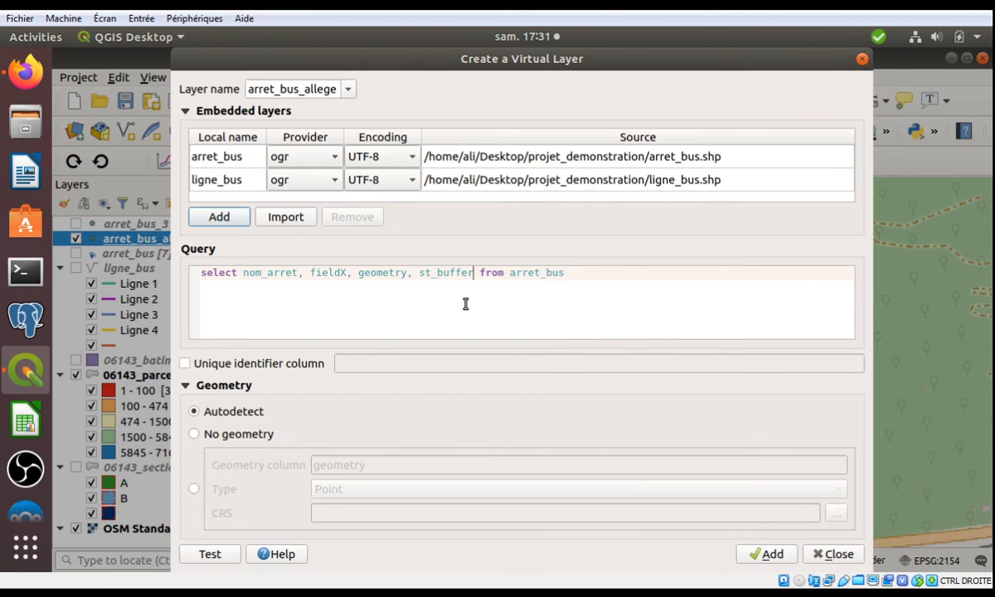
pyautogui.write('(')
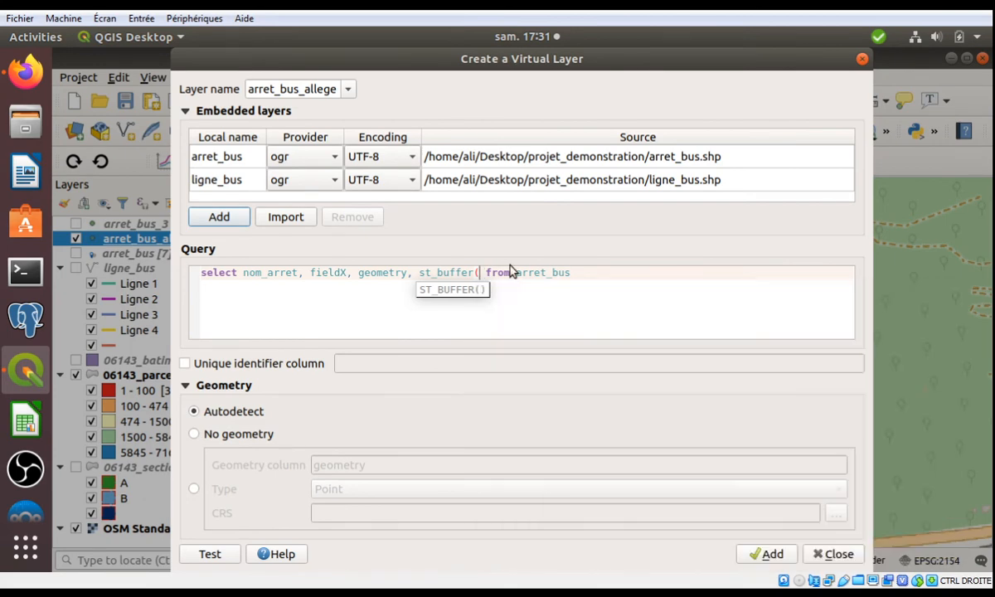
pyautogui.write('5,geomet')
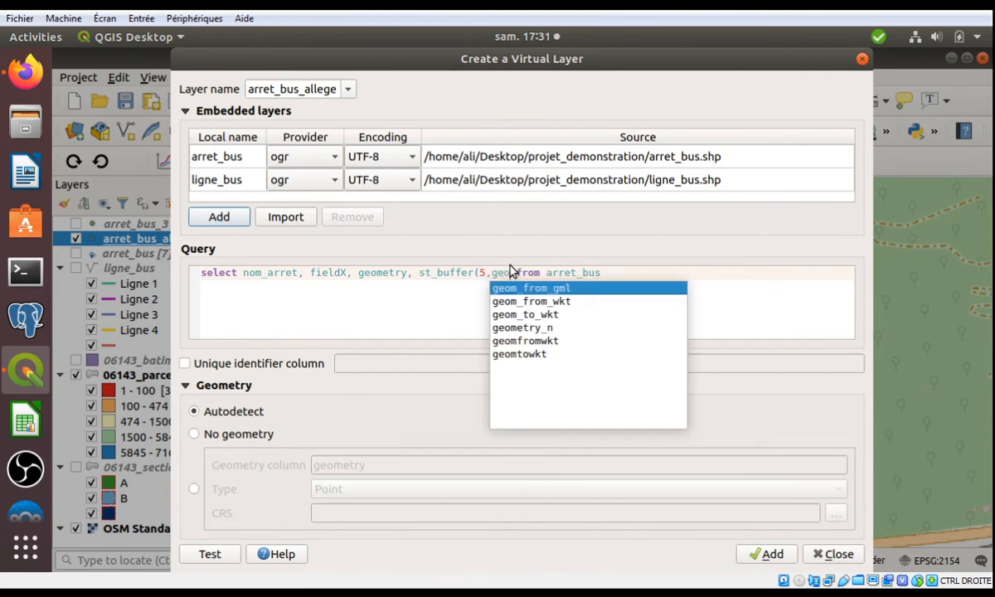
pyautogui.write('ry')
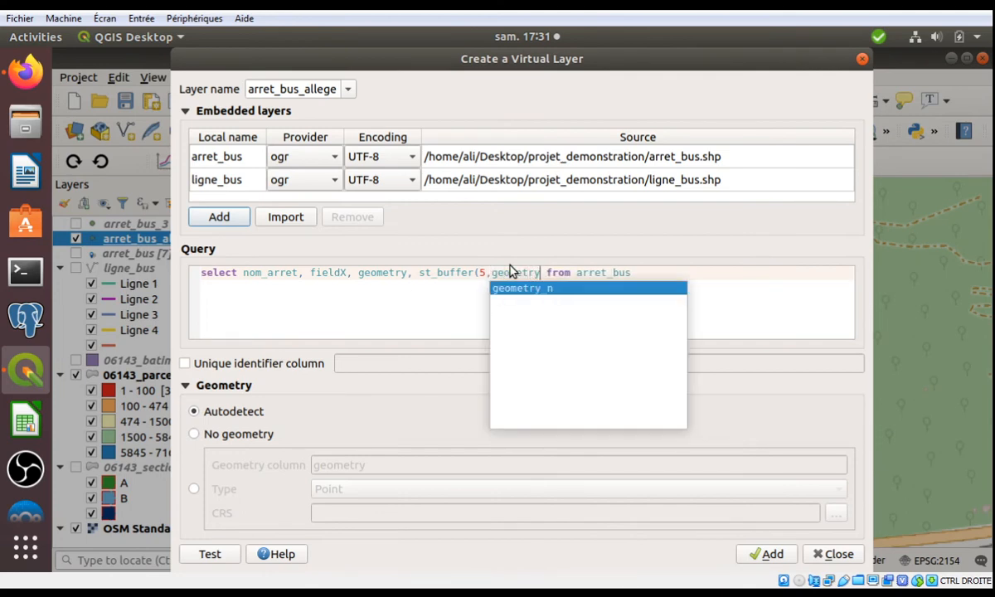
pyautogui.write(')')
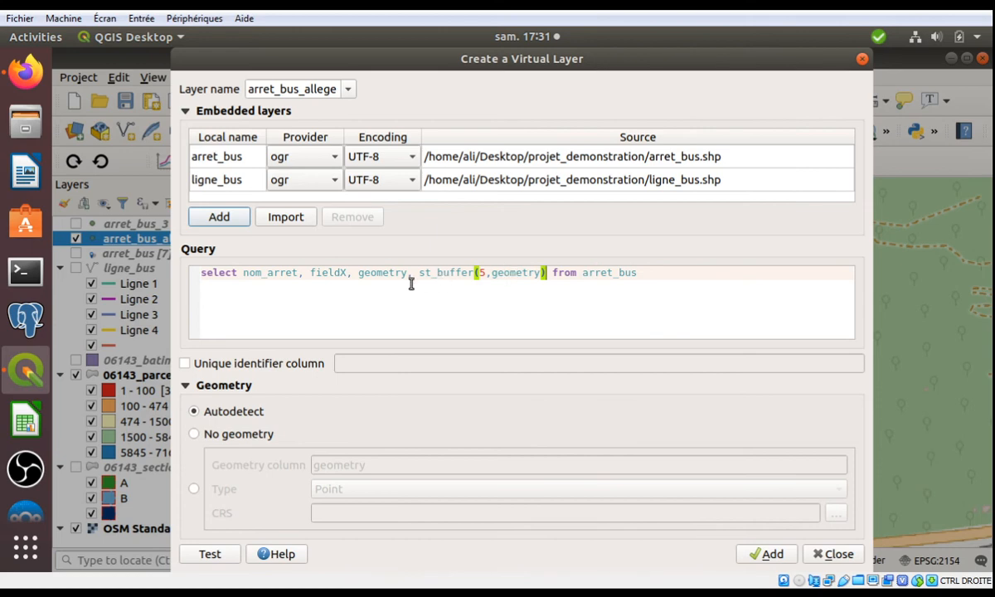
# Delete the plain geometry column from the query and test it
pyautogui.moveTo(412, 272); pyautogui.dragTo(360, 273)
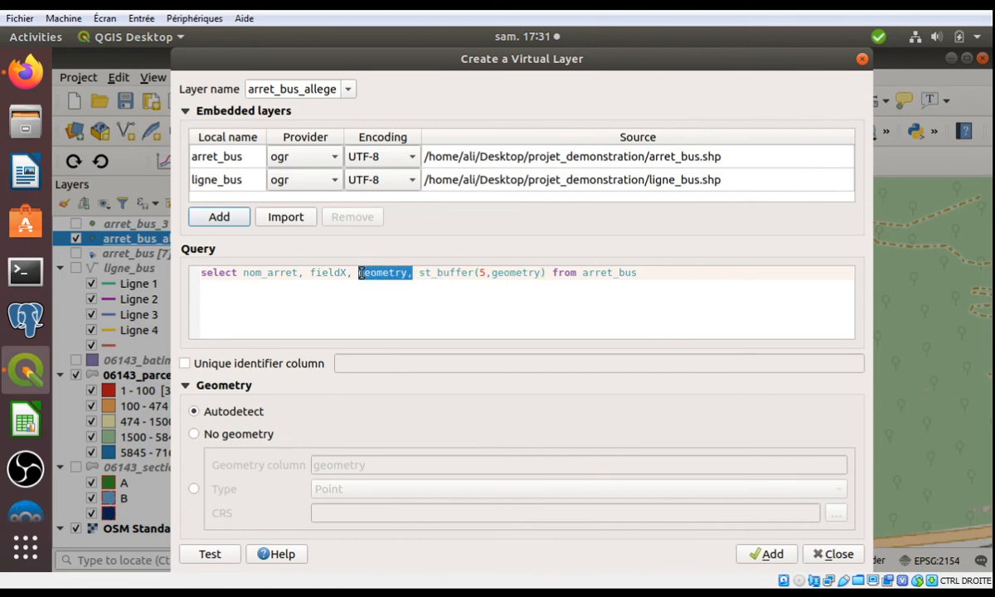
pyautogui.press('BackSpace')
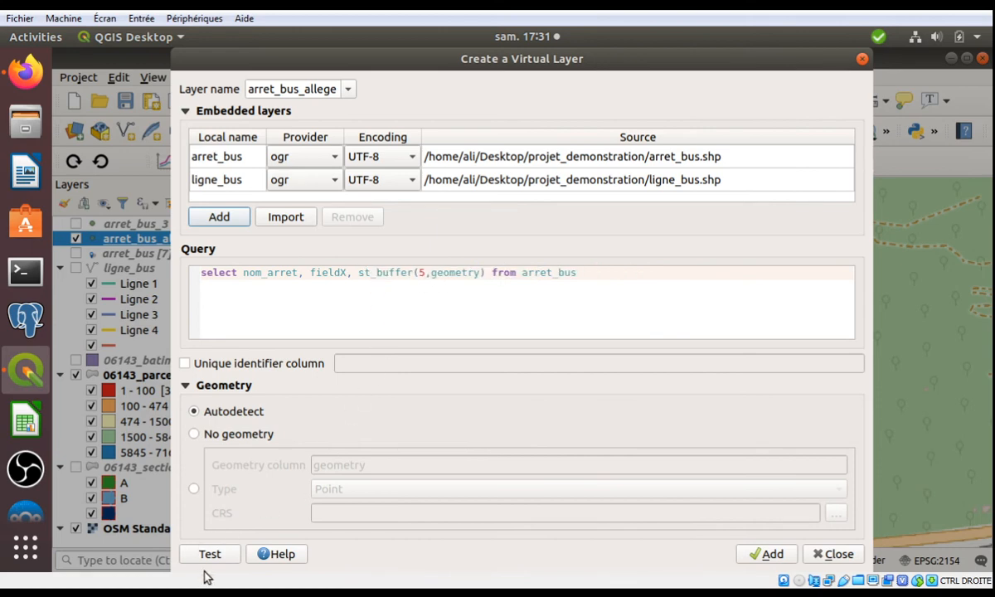
pyautogui.click(199, 553)
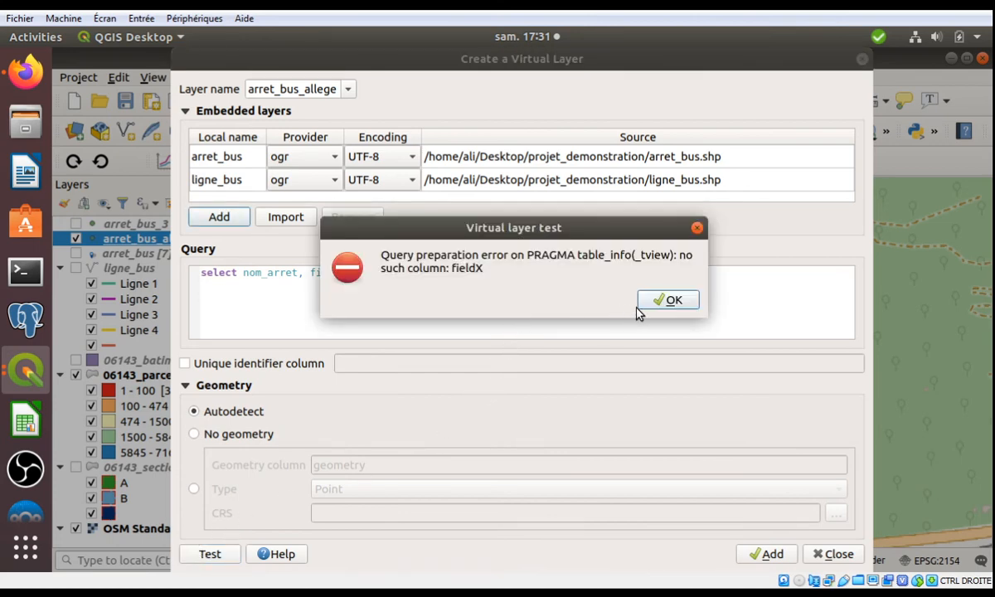
pyautogui.click(659, 301)
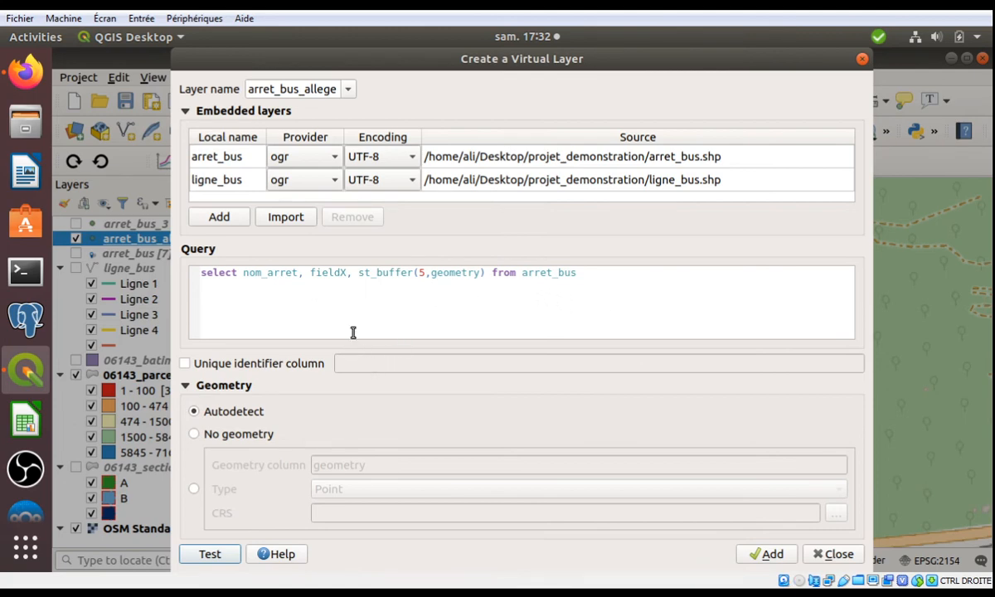
# Delete fieldX from the query, leaving "select nom_arret, st_buffer(5,geometry) from arret_bus", and test it
pyautogui.doubleClick(312, 273)
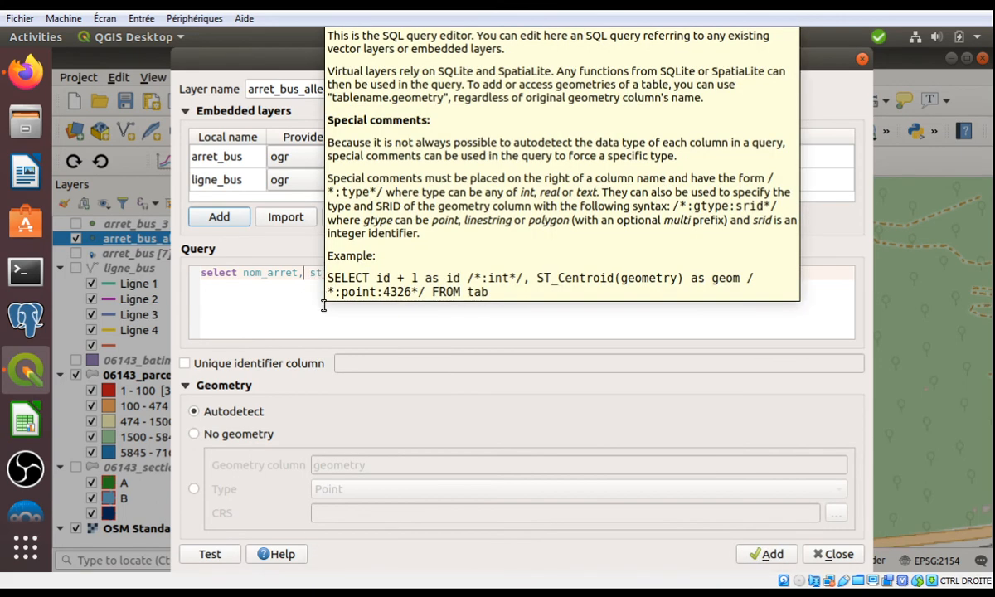
pyautogui.press('Delete')
pyautogui.press('Delete')
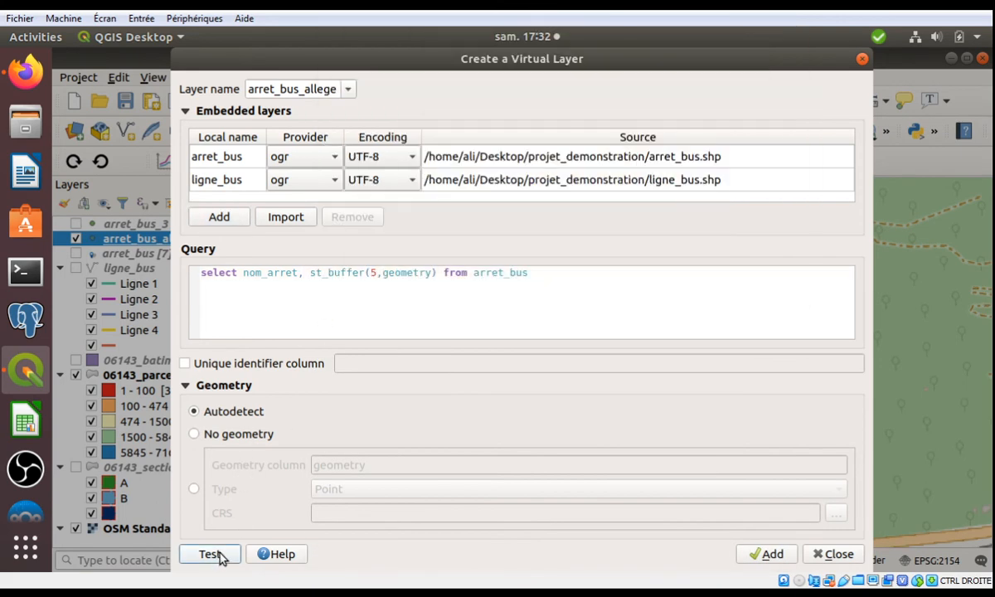
pyautogui.click(219, 558)
pyautogui.click(541, 301)
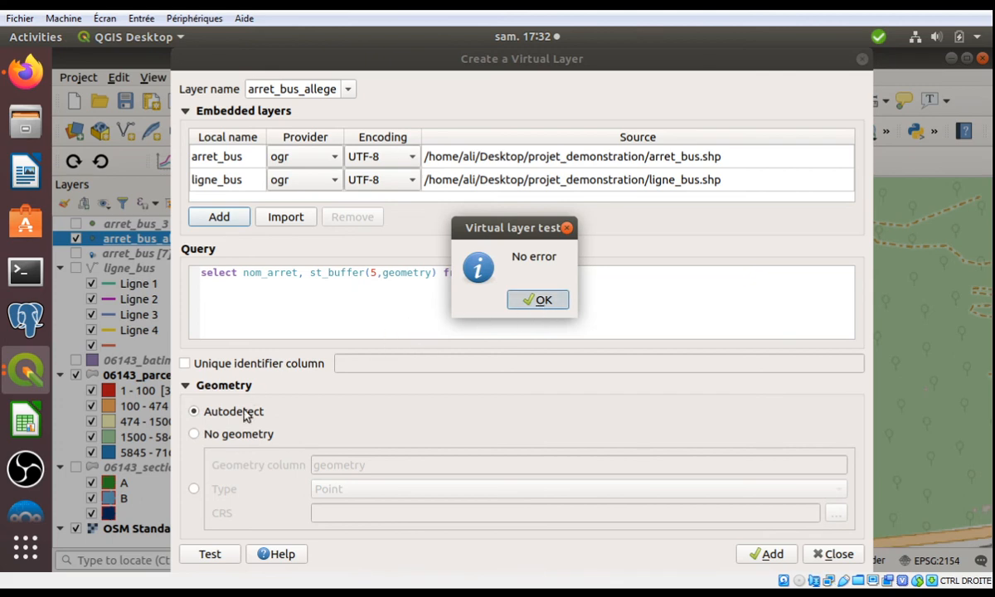
# Keep geometry on Autodetect and add the buffer query to the project as virtual layer arret_bus_allege
pyautogui.click(231, 438)
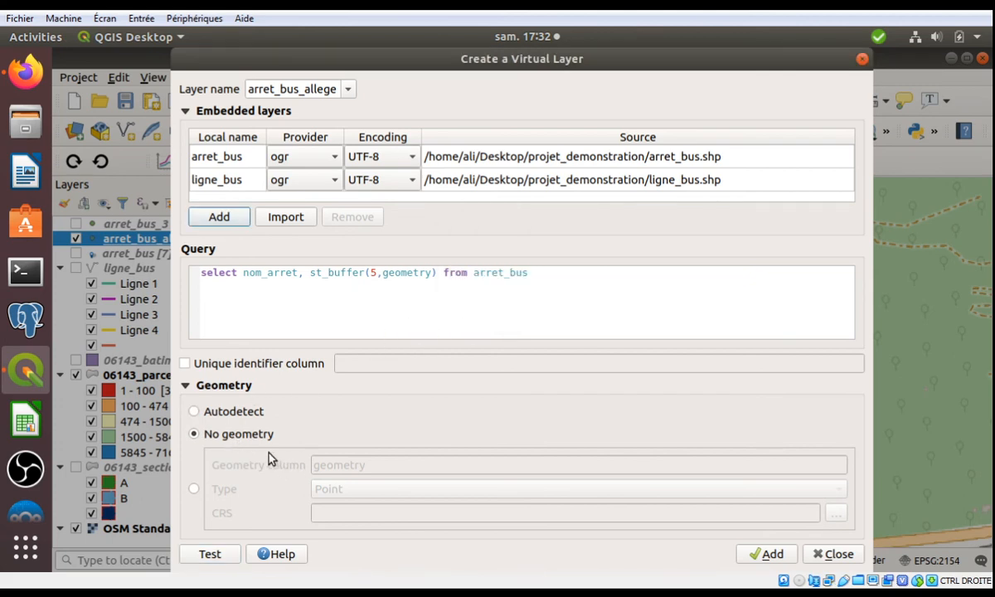
pyautogui.click(237, 413)
pyautogui.click(768, 554)
# Rename the virtual layer to arret_bus_allege2, add it to the project and close the dialog
pyautogui.click(340, 97)
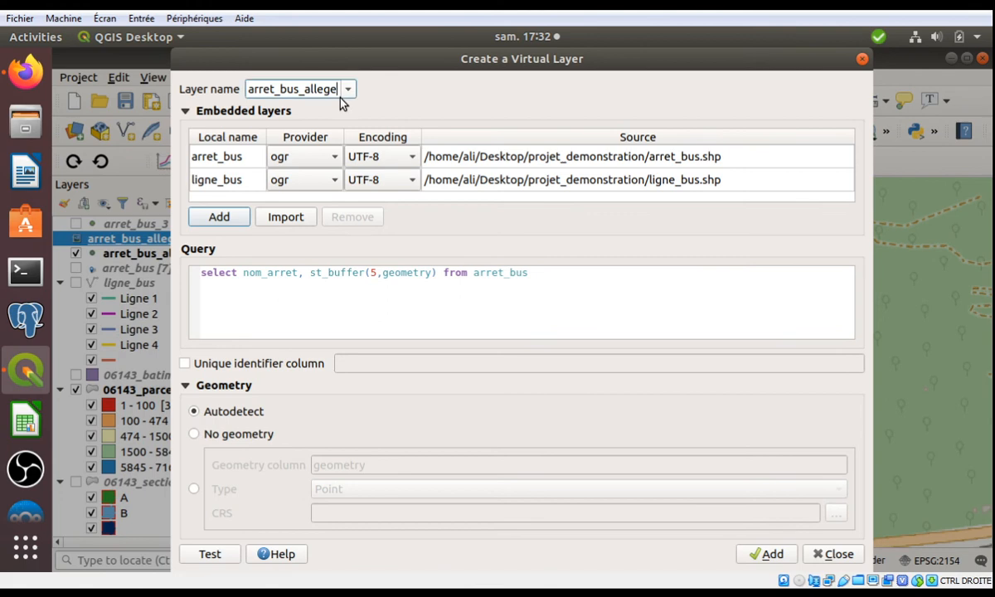
pyautogui.write('2')
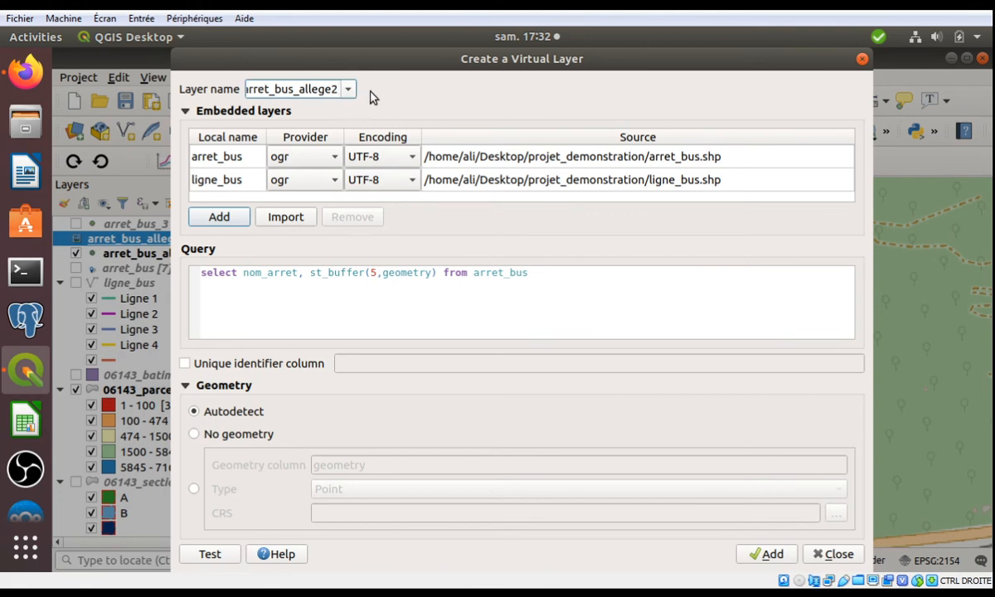
pyautogui.click(773, 554)
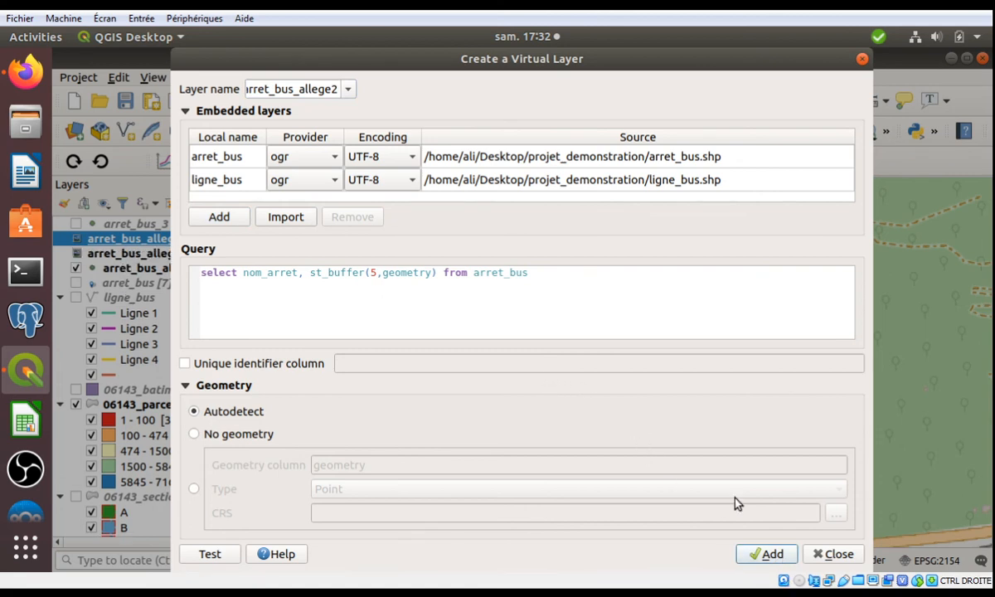
pyautogui.click(863, 59)
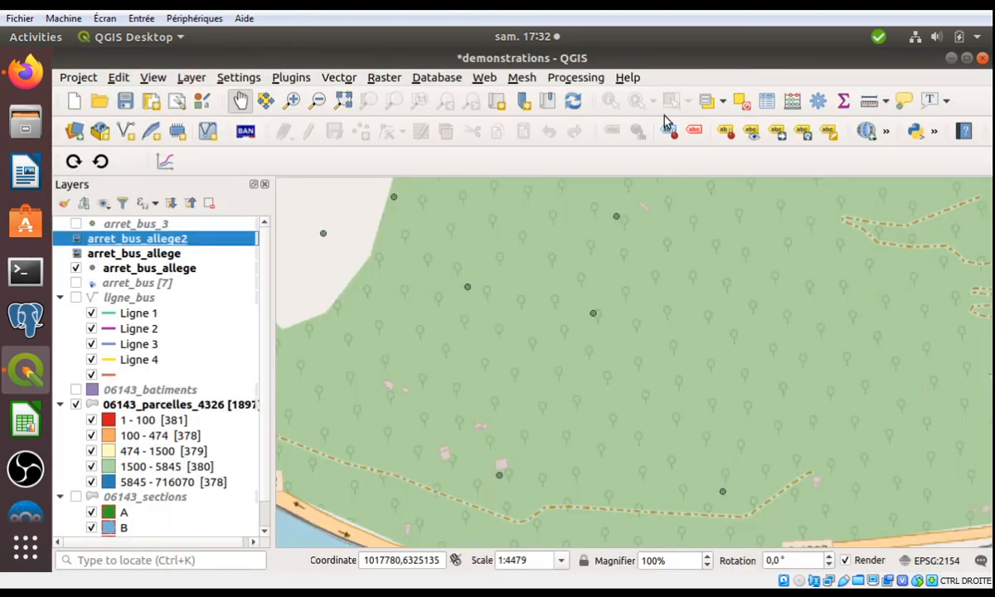
# View the attribute table of arret_bus_allege2, widening the st_buffer column to read its full name
pyautogui.click(763, 100)
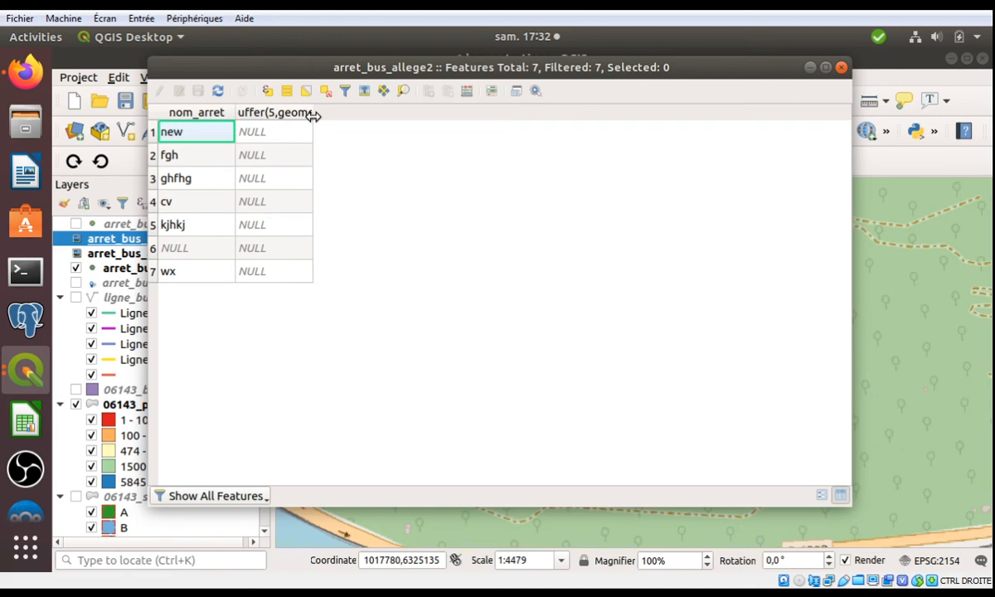
pyautogui.moveTo(313, 116); pyautogui.dragTo(413, 115)
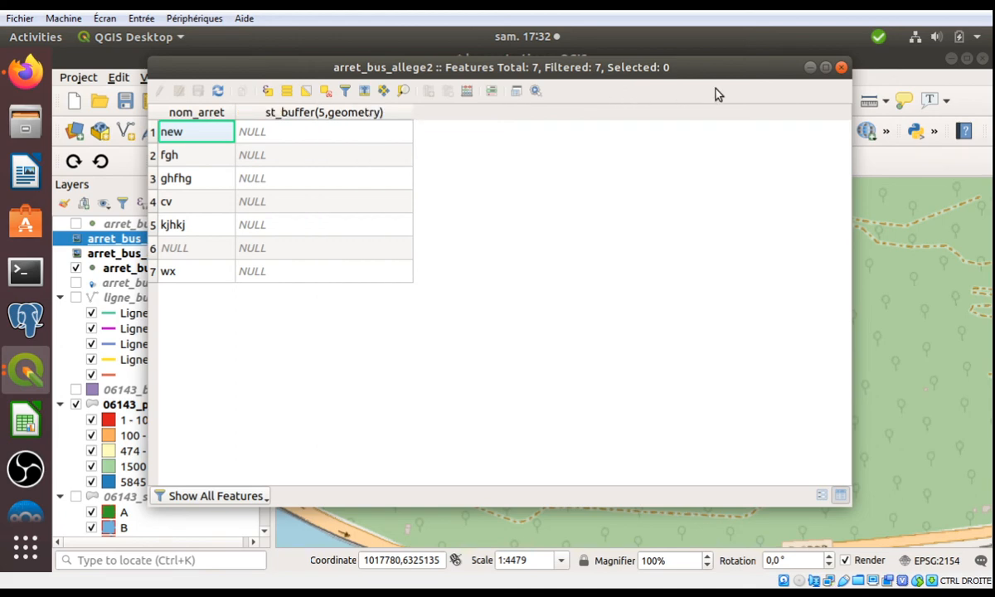
pyautogui.click(841, 67)
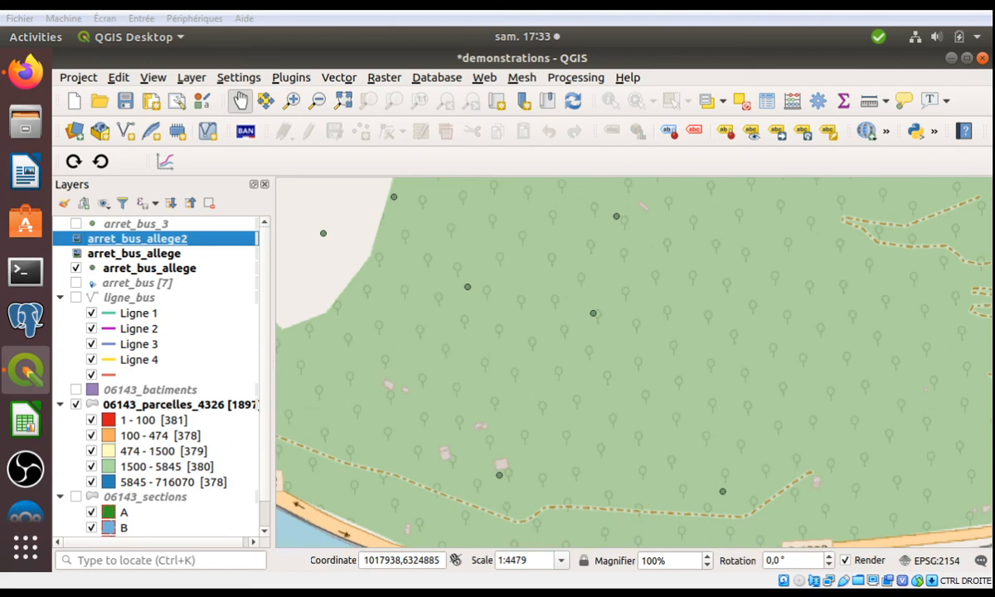
# View the attribute table of the arret_bus_allege point layer
pyautogui.press('Down')
pyautogui.press('Down')
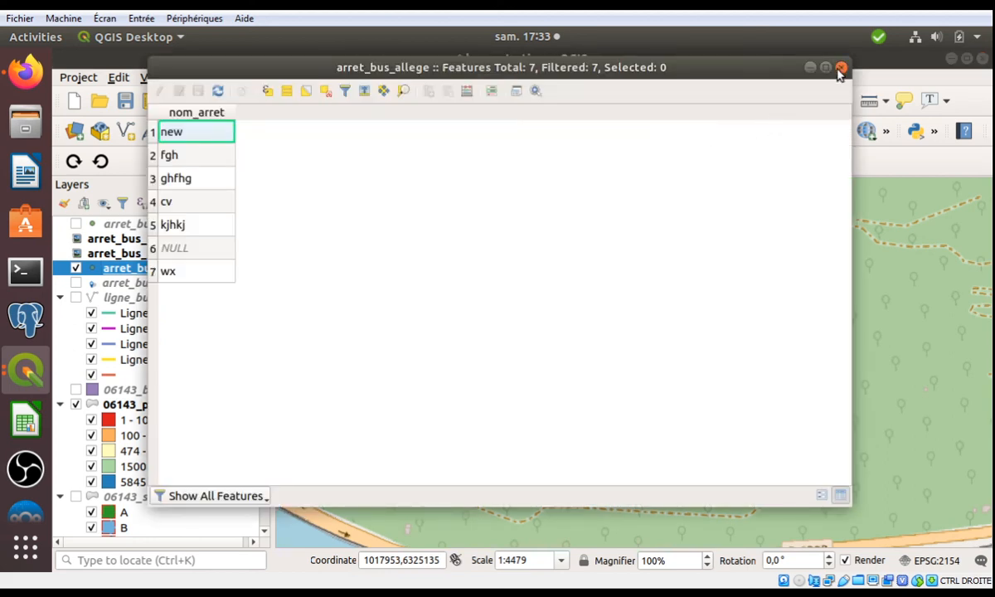
pyautogui.click(840, 69)
# Export the arret_bus_allege point layer as ESRI Shapefile test1.shp in projet_demonstration and add it to the map
pyautogui.rightClick(121, 266)
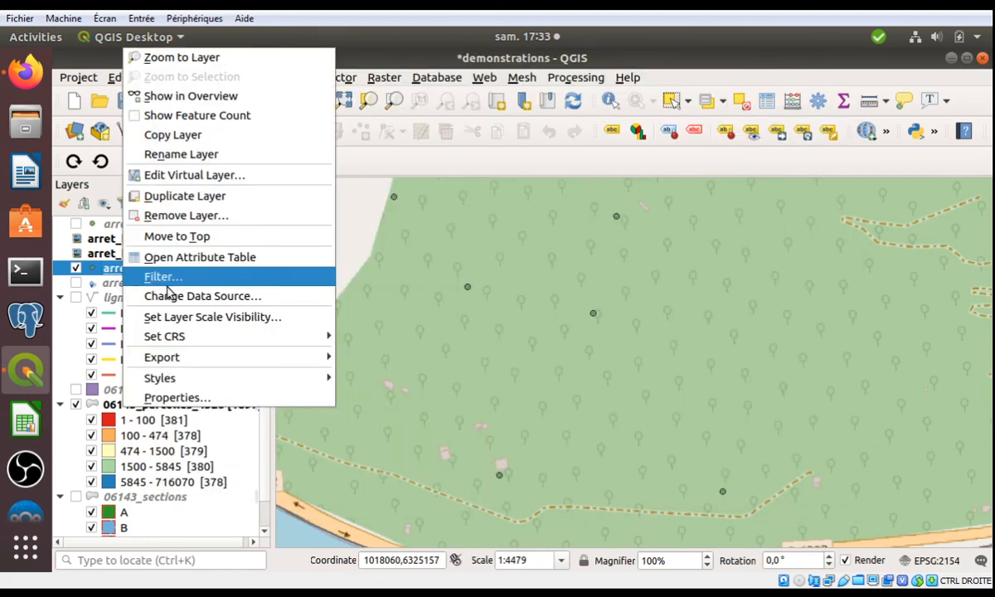
pyautogui.moveTo(207, 357)
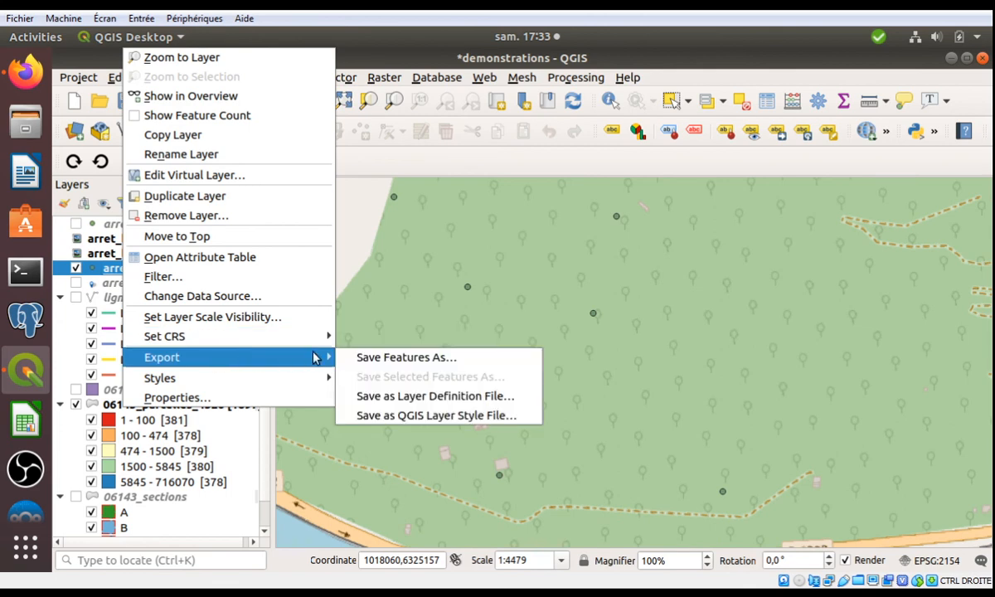
pyautogui.click(362, 359)
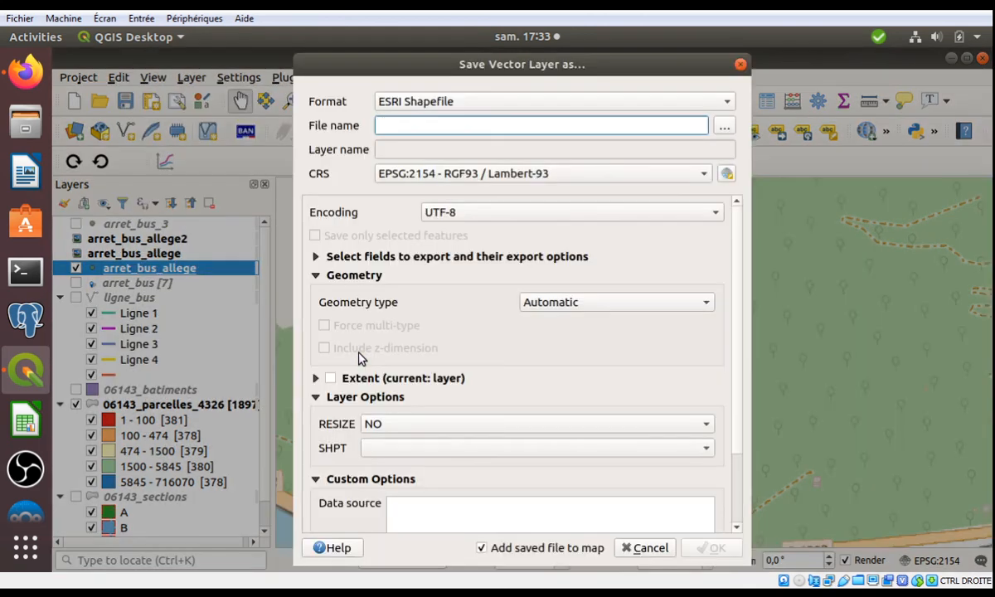
pyautogui.click(722, 129)
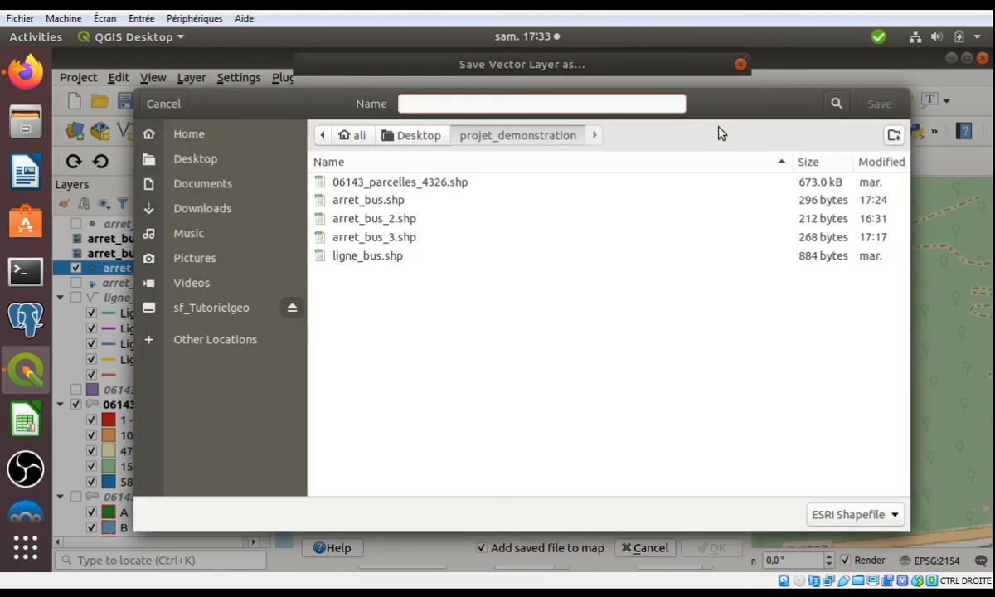
pyautogui.write('test1')
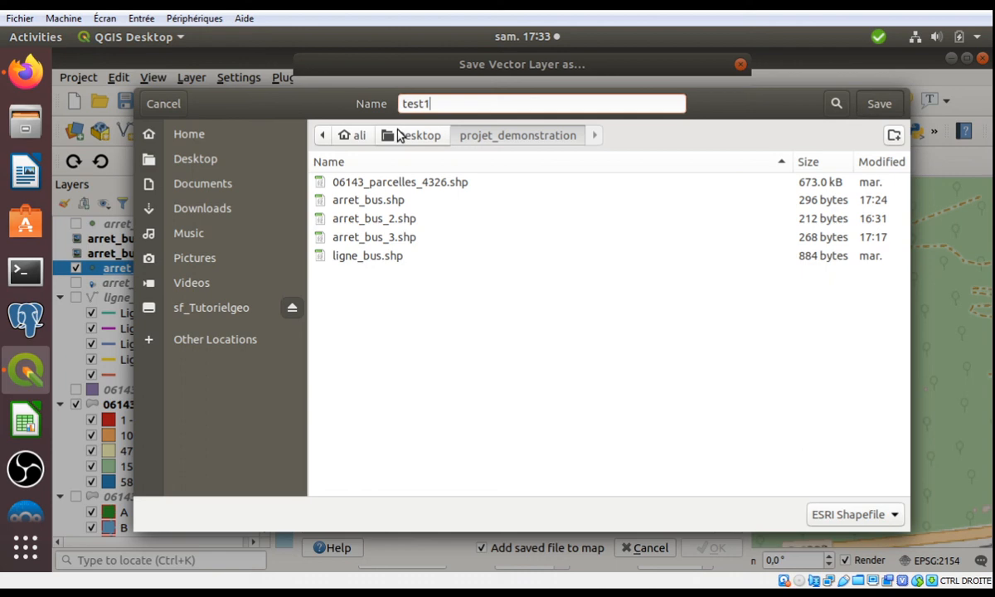
pyautogui.press('Return')
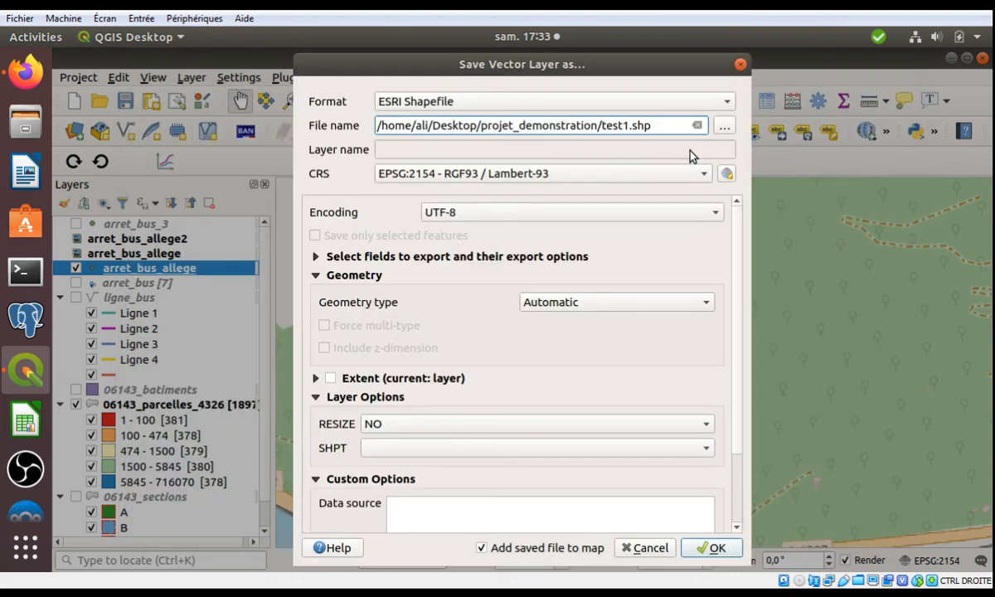
pyautogui.click(709, 547)
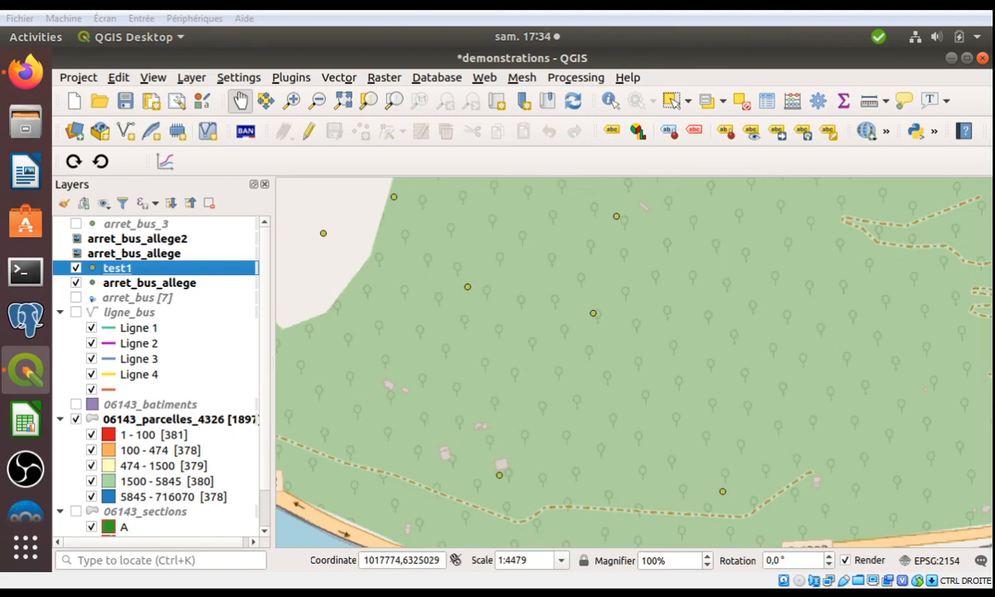
pyautogui.scroll(-1, 249, 332)
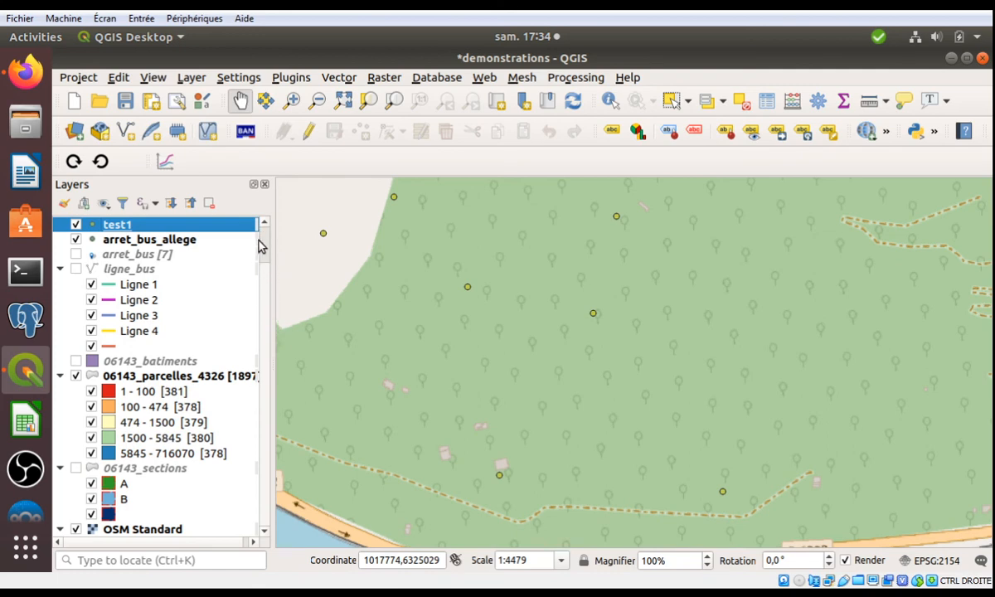
pyautogui.scroll(1, 262, 247)
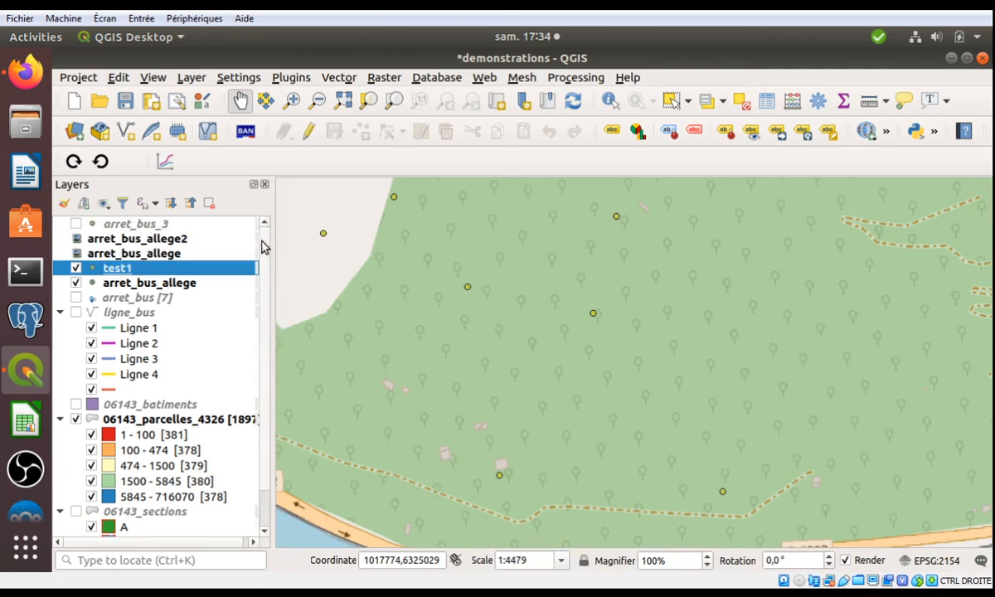